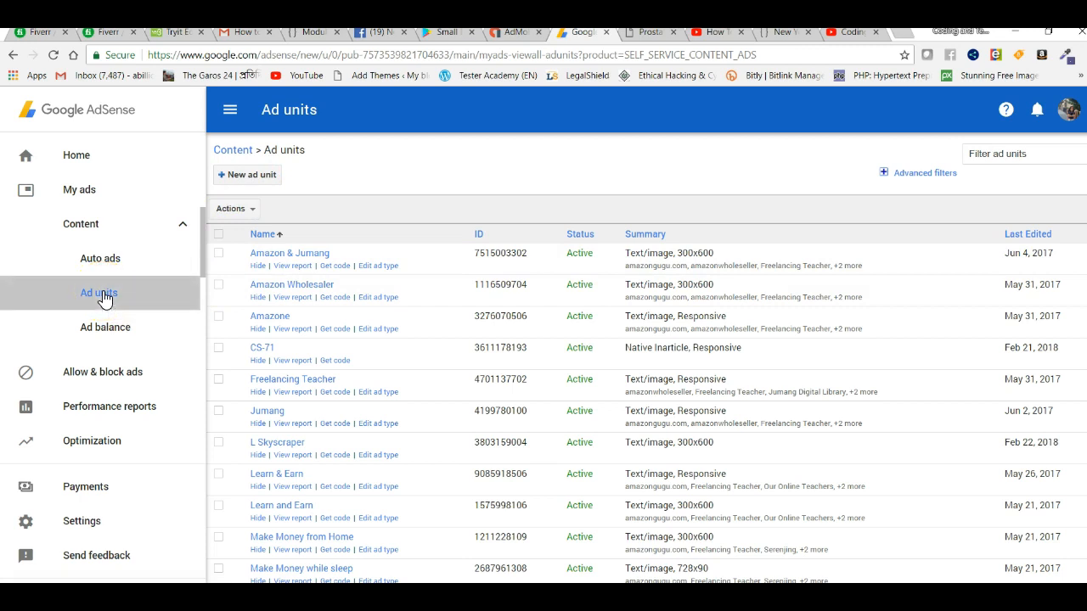
Start a new ad unit of the Text & display ads type and show the Link ads sizes
left_click(244, 177)
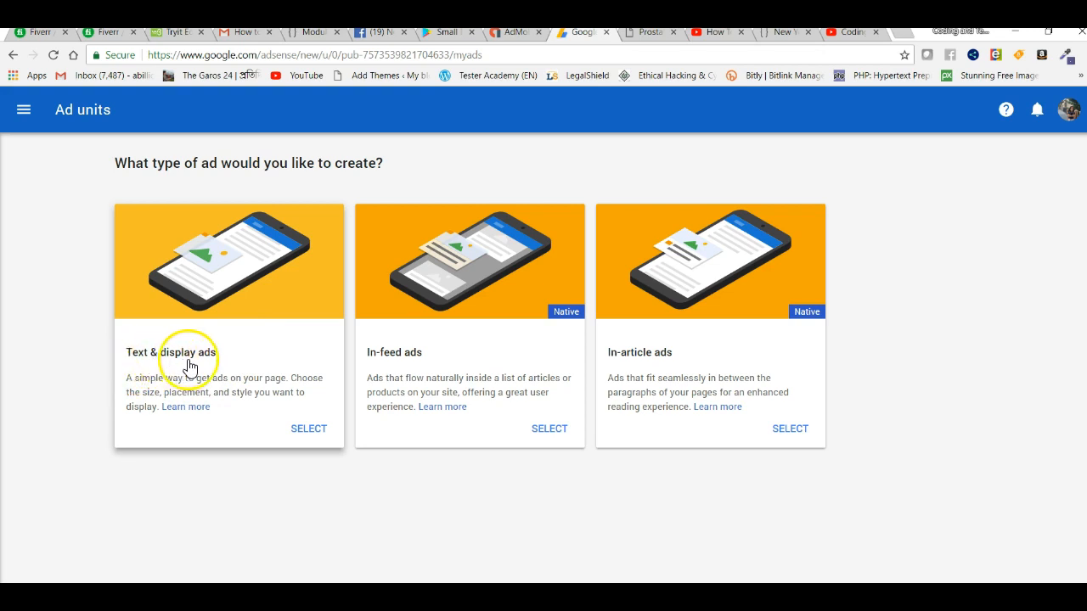
left_click(316, 433)
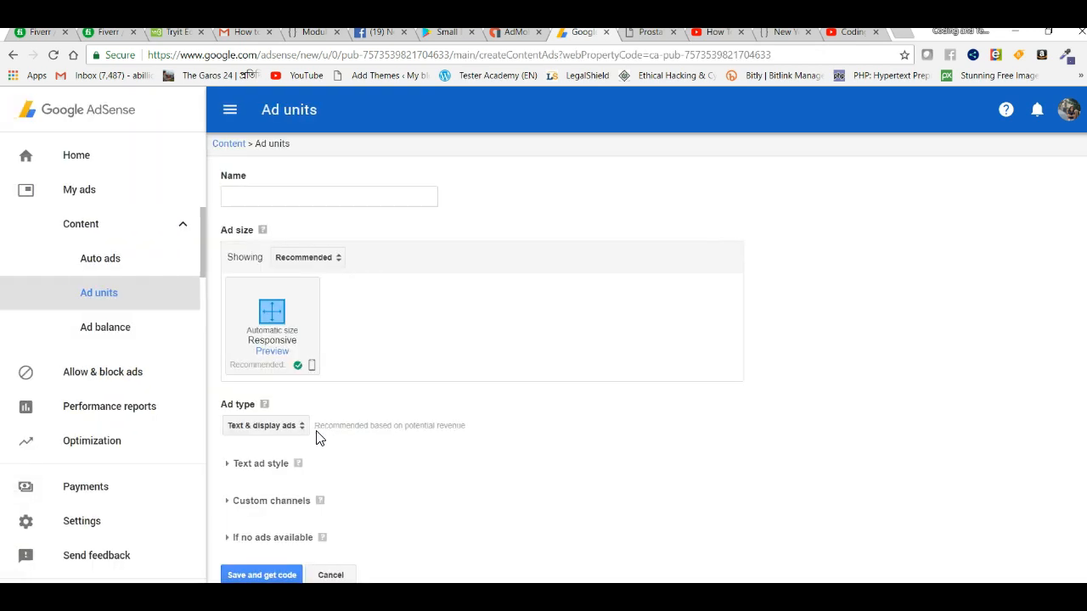
left_click(338, 261)
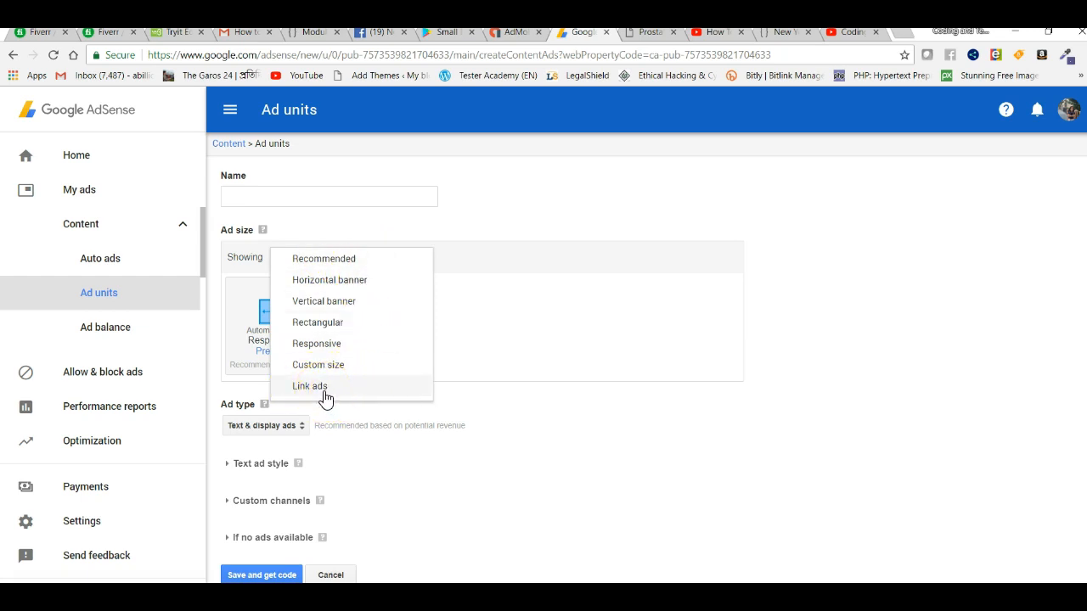
left_click(350, 346)
left_click(337, 389)
left_click(311, 316)
left_click(307, 260)
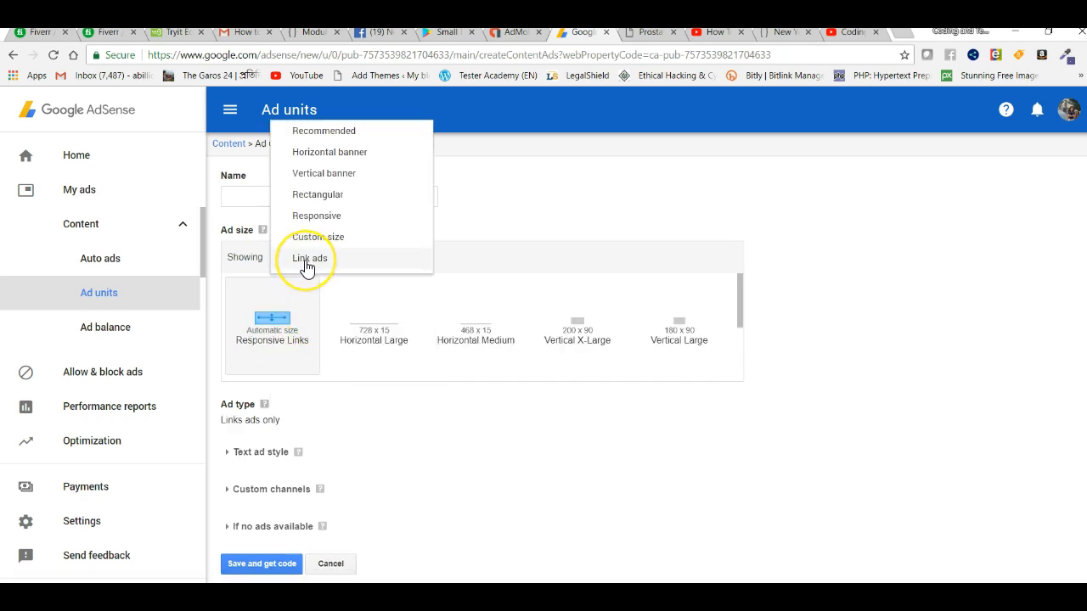
left_click(307, 259)
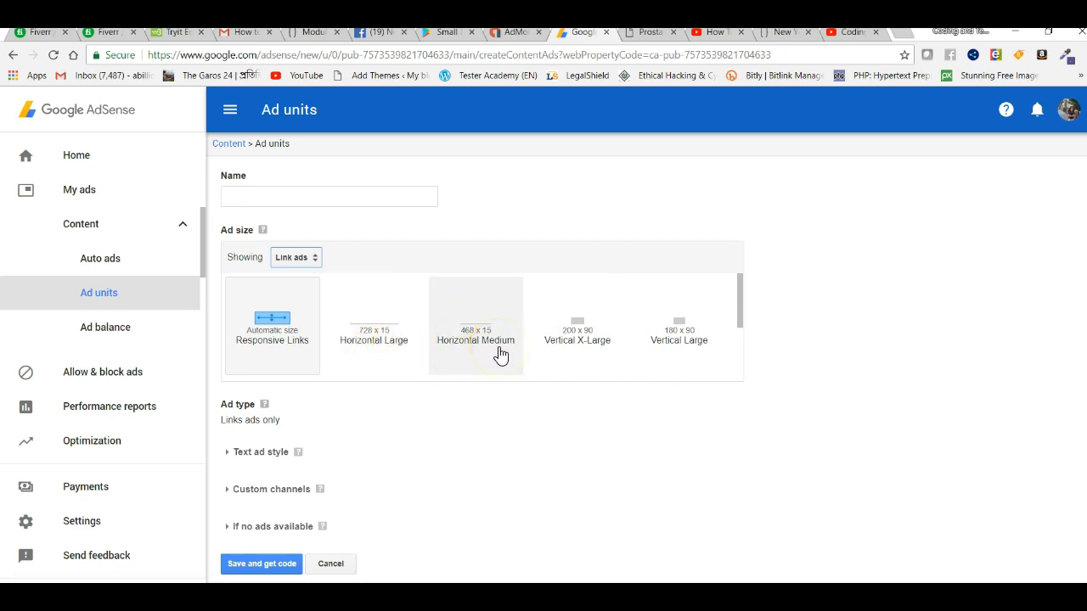
Choose the automatic-size Responsive Links format as the ad size
left_click(590, 353)
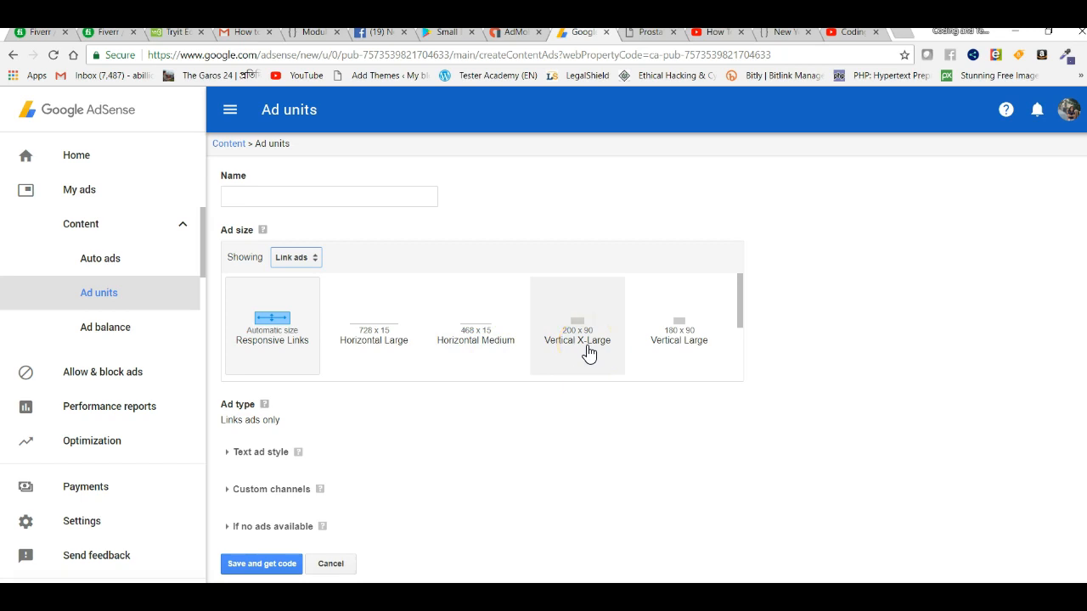
left_click(382, 341)
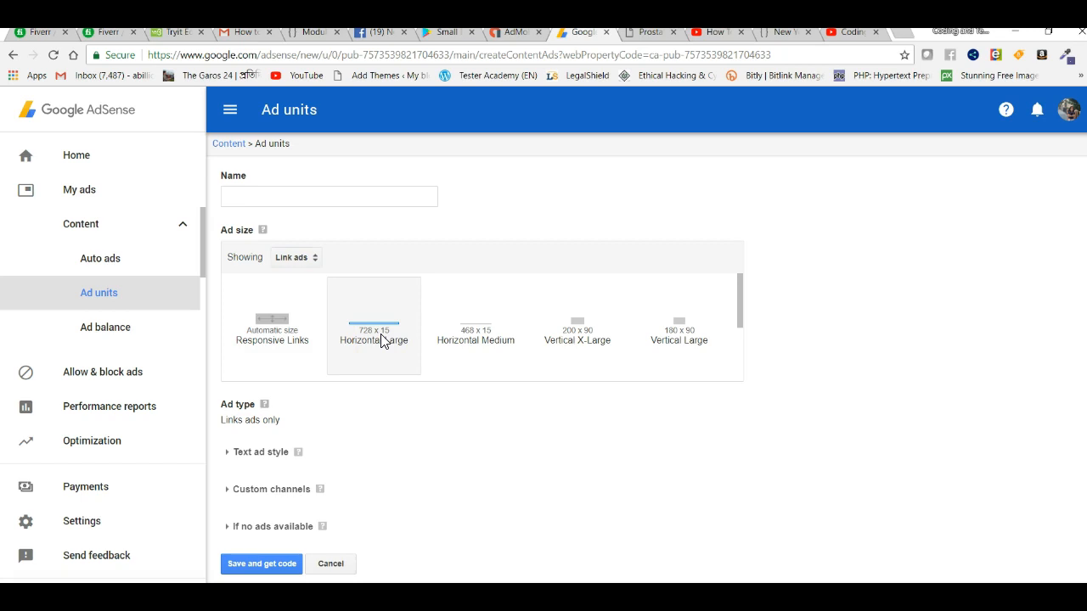
left_click(345, 338)
left_click(355, 340)
left_click(279, 346)
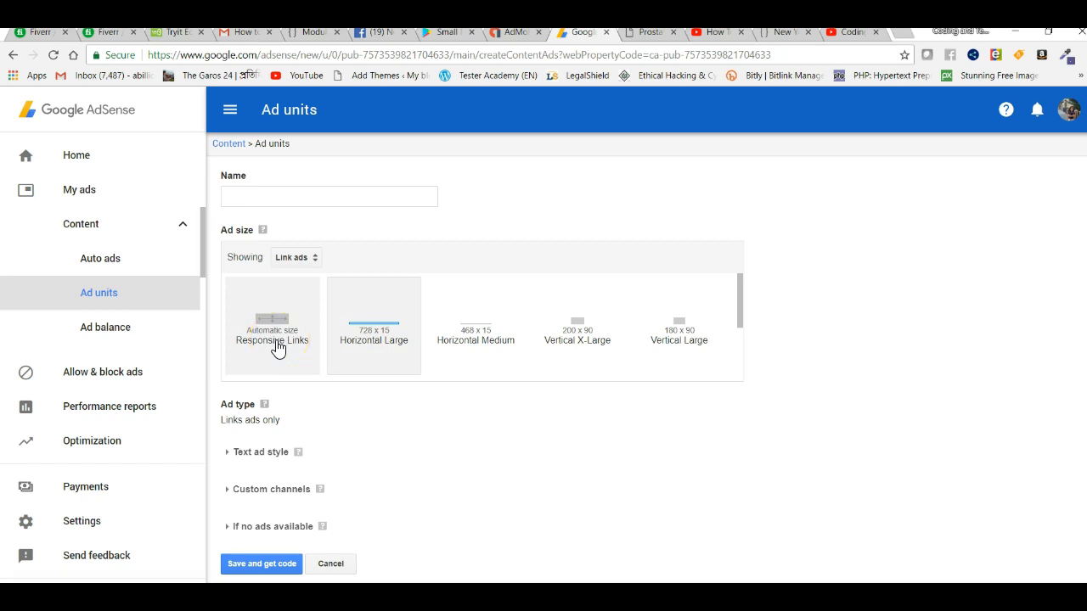
left_click(278, 347)
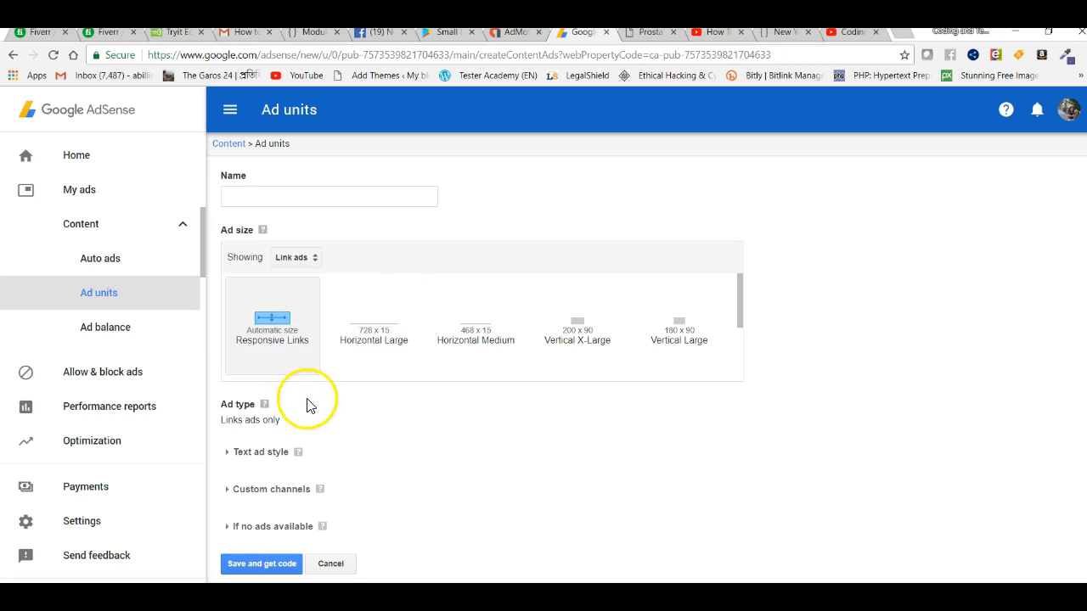
Name the ad unit "Automatic Size Responsive Links" and save it to get its code
left_click(268, 569)
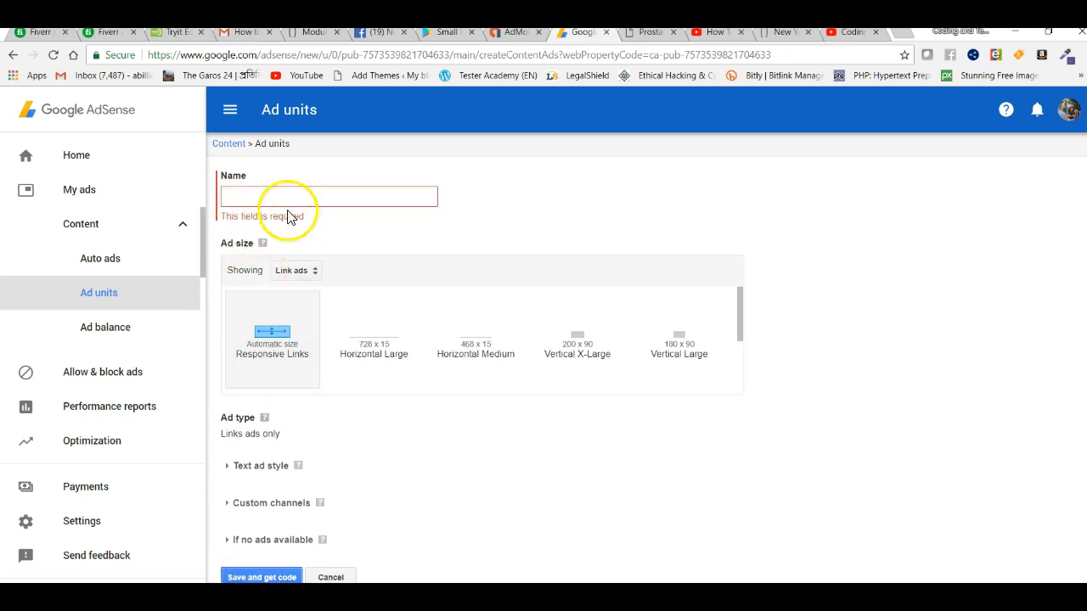
left_click(264, 192)
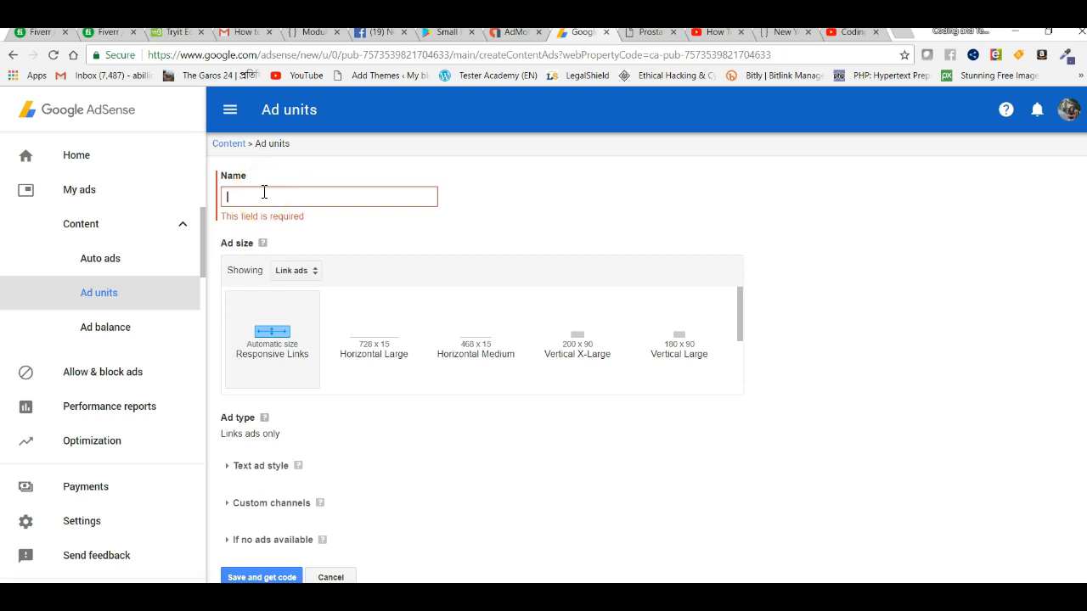
type("Automatic Size Responsive Links")
left_click(261, 578)
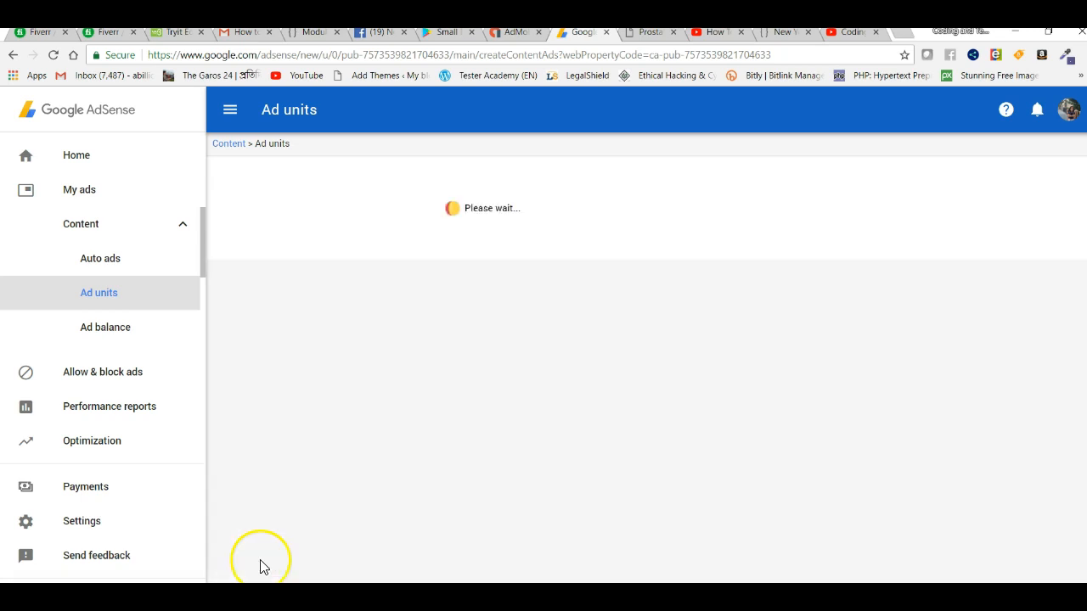
left_click(261, 564)
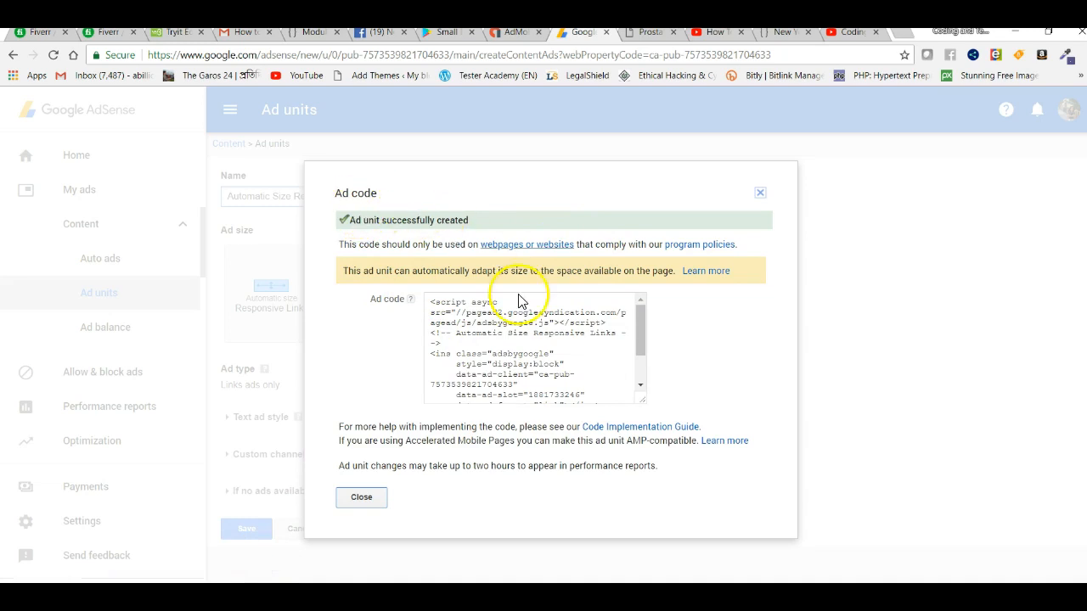
Copy the whole generated ad code of the new ad unit
left_click(509, 358)
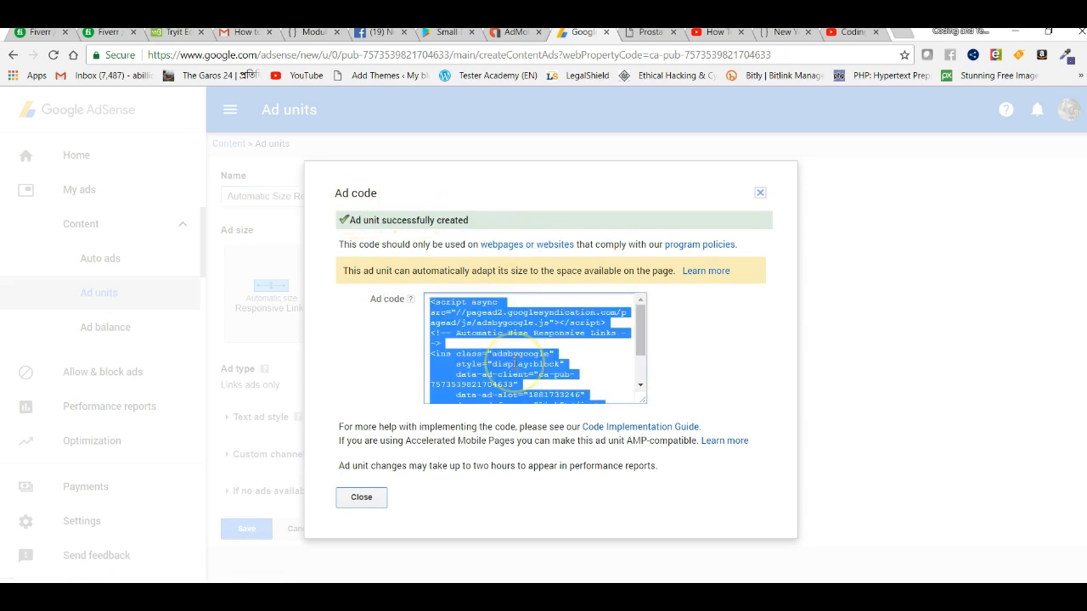
right_click(472, 315)
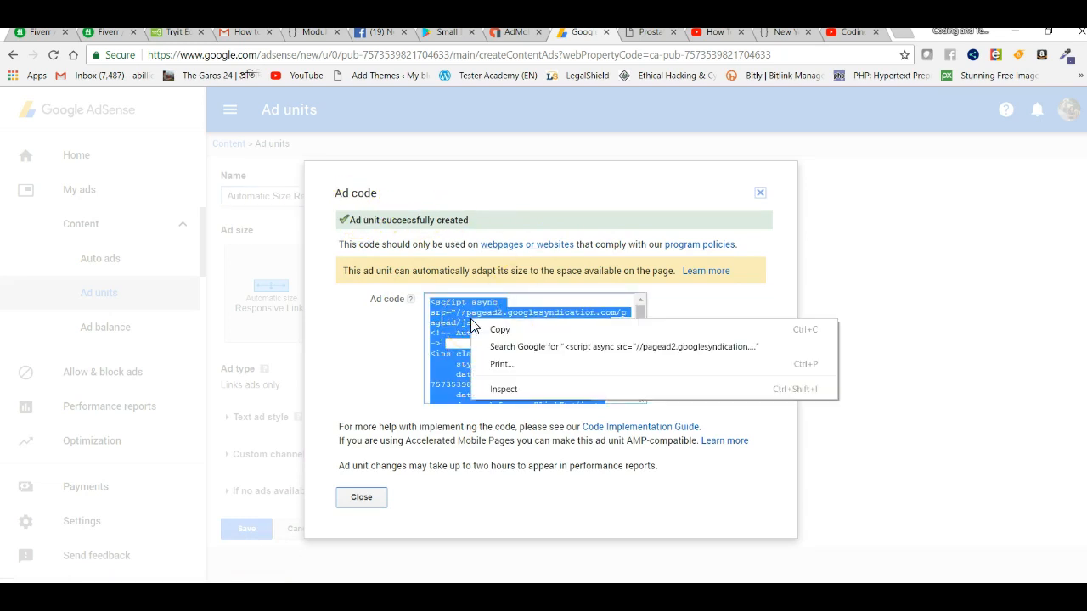
left_click(492, 329)
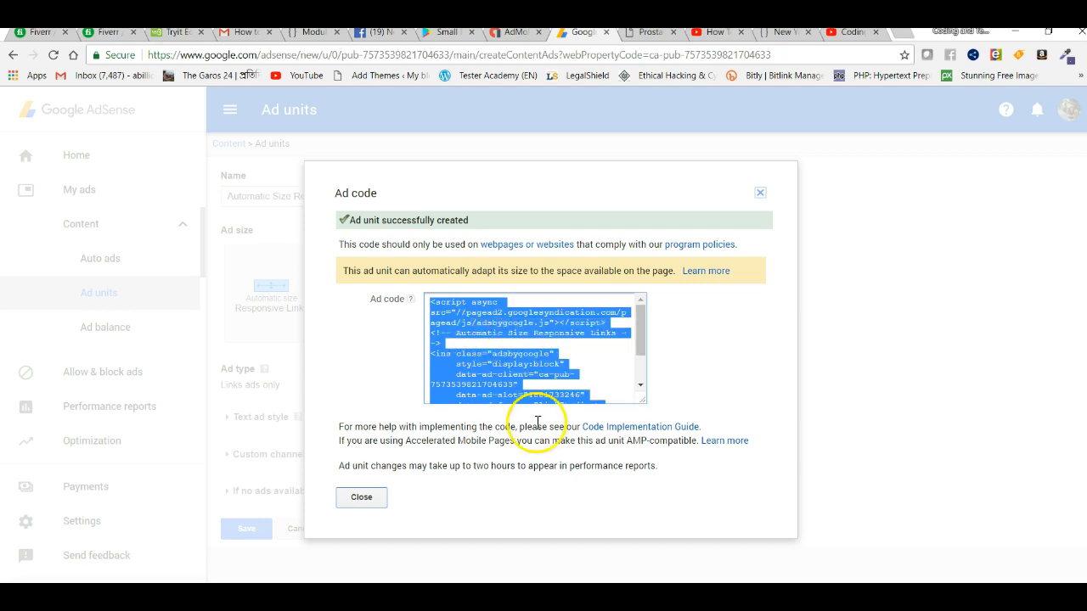
Switch to the untitled Notepad document and add the heading "Aotomatic Sizze Responsive Links:" below the existing script code
left_click(594, 570)
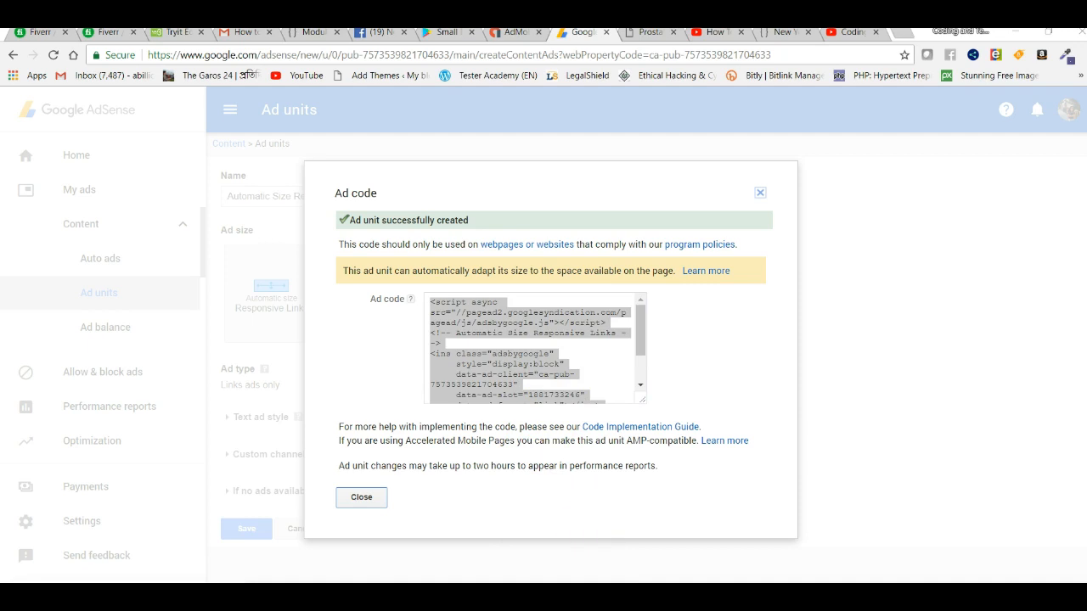
left_click(593, 570)
mouse_move(626, 574)
left_click_drag(461, 514, 475, 394)
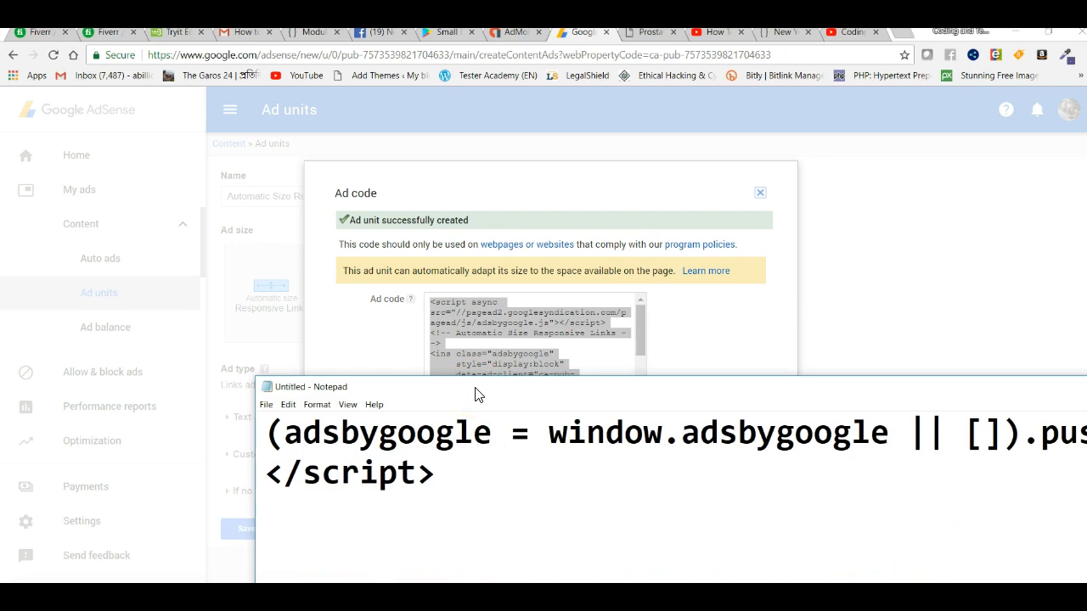
key("Return")
key("Return")
key("Return")
type("Aoto")
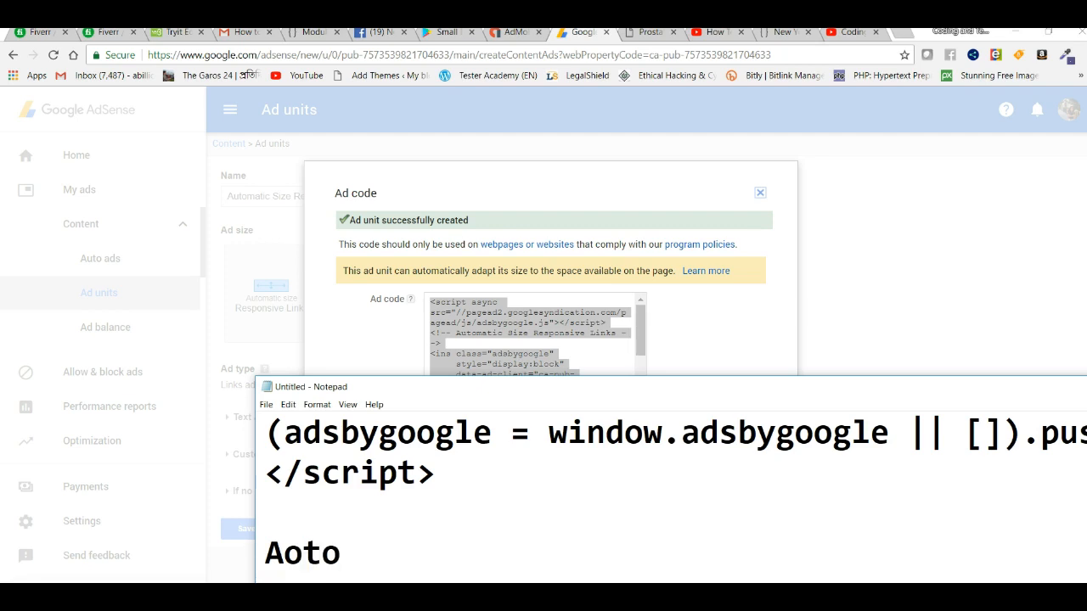
type("matic")
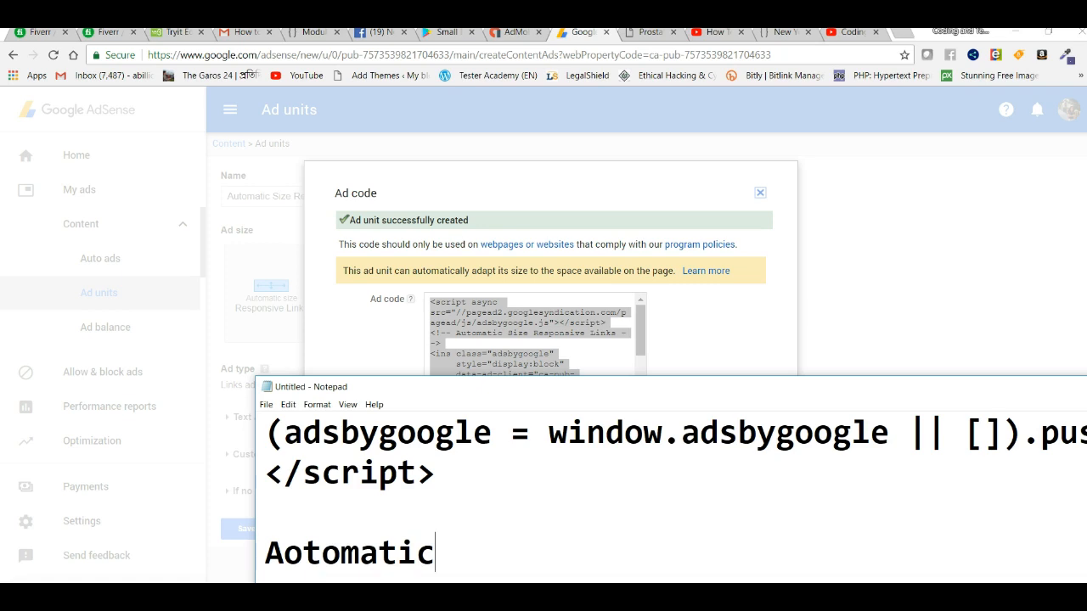
type(" Sizze ")
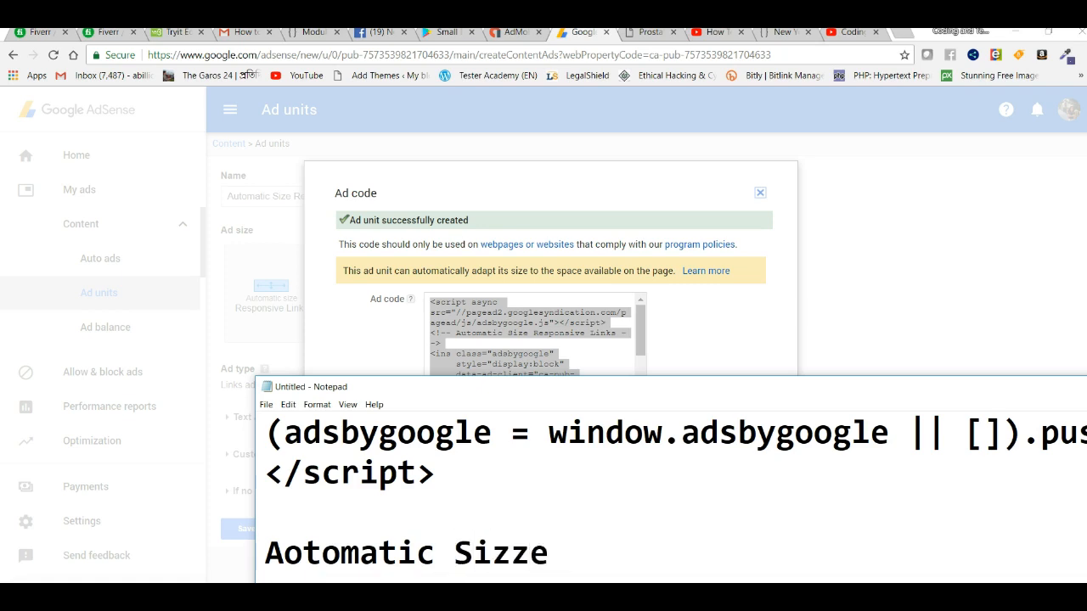
type("Respon")
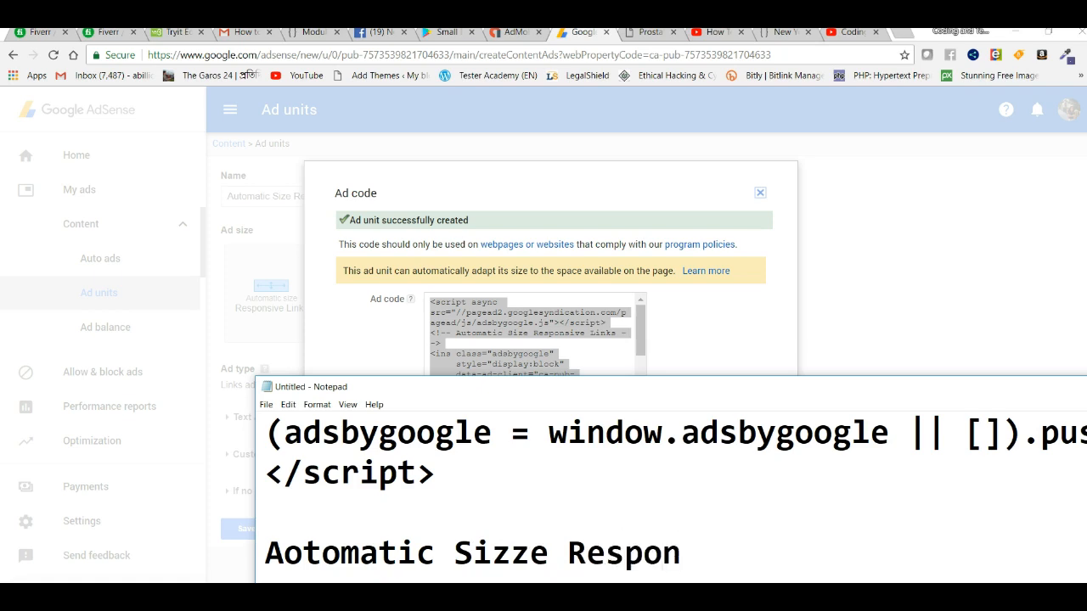
type("sive")
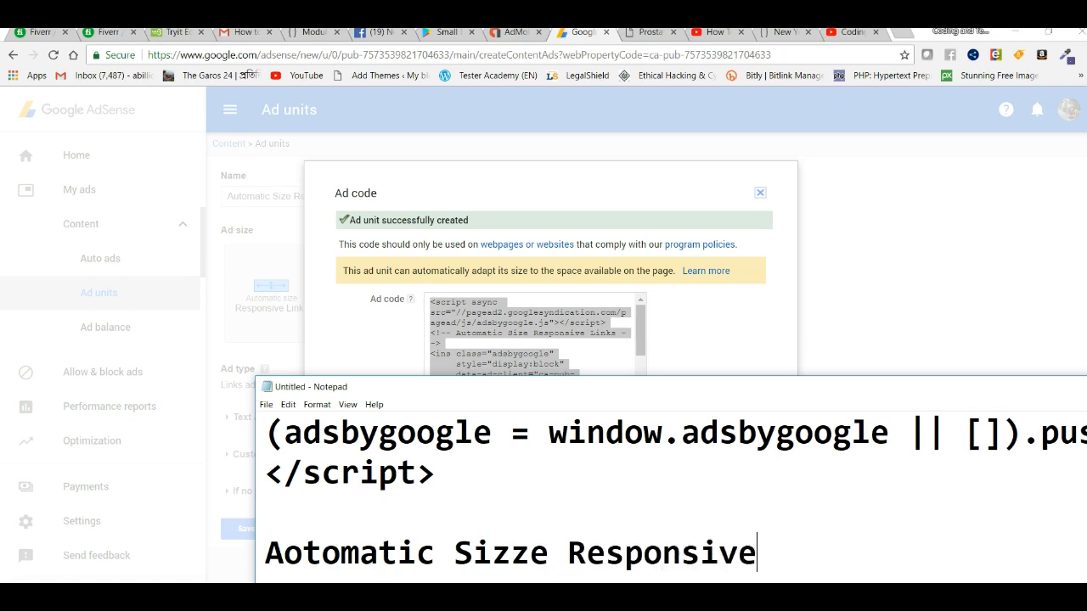
type(" Links:")
key("Return")
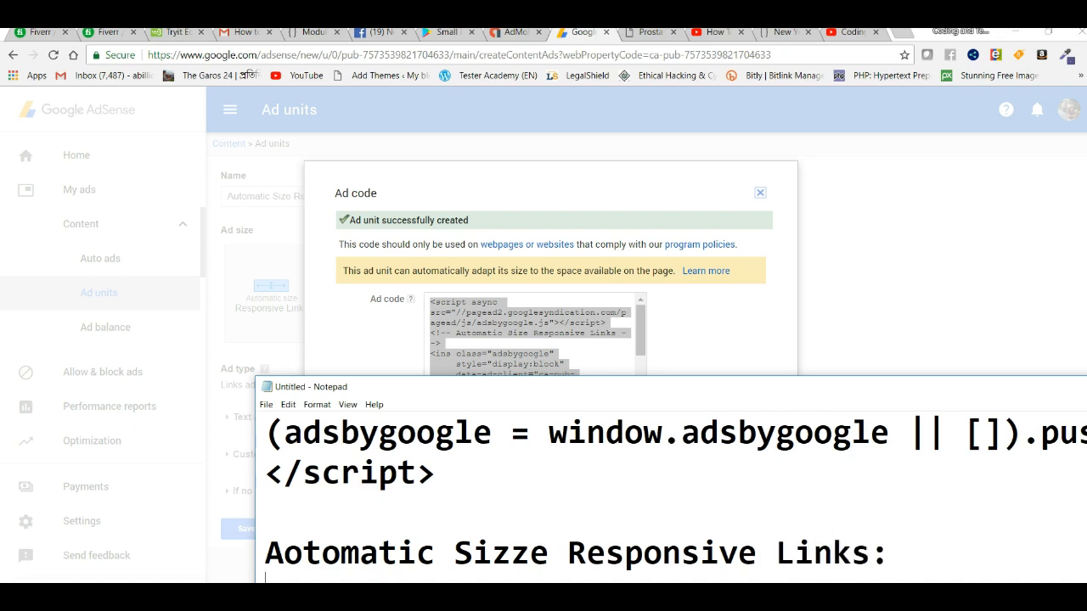
Paste the copied ad code under the heading and add two line breaks after its closing script tag
left_click_drag(590, 400, 577, 194)
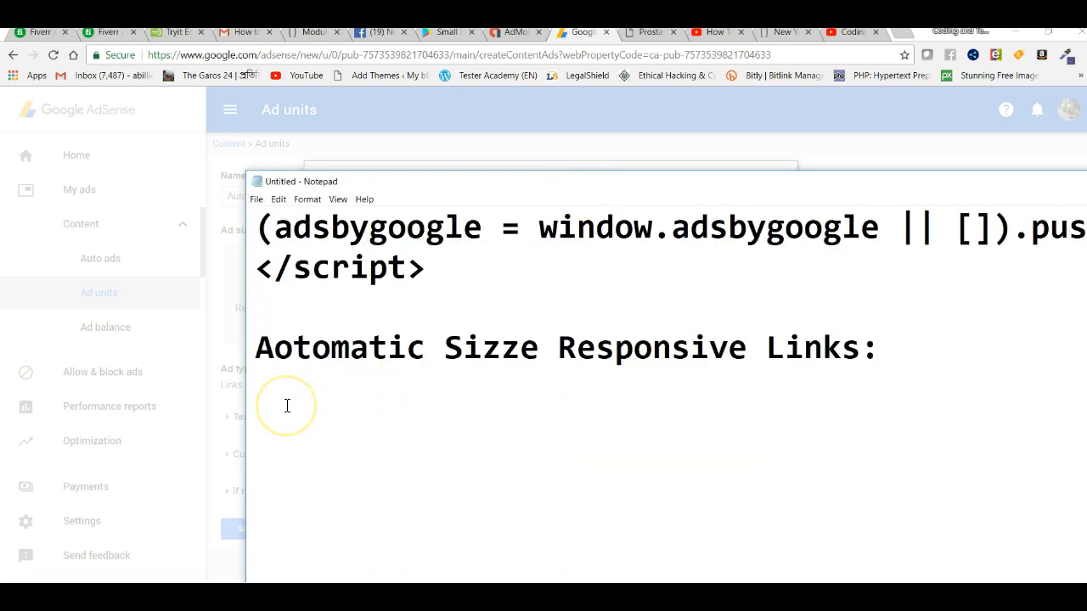
key("ctrl+v")
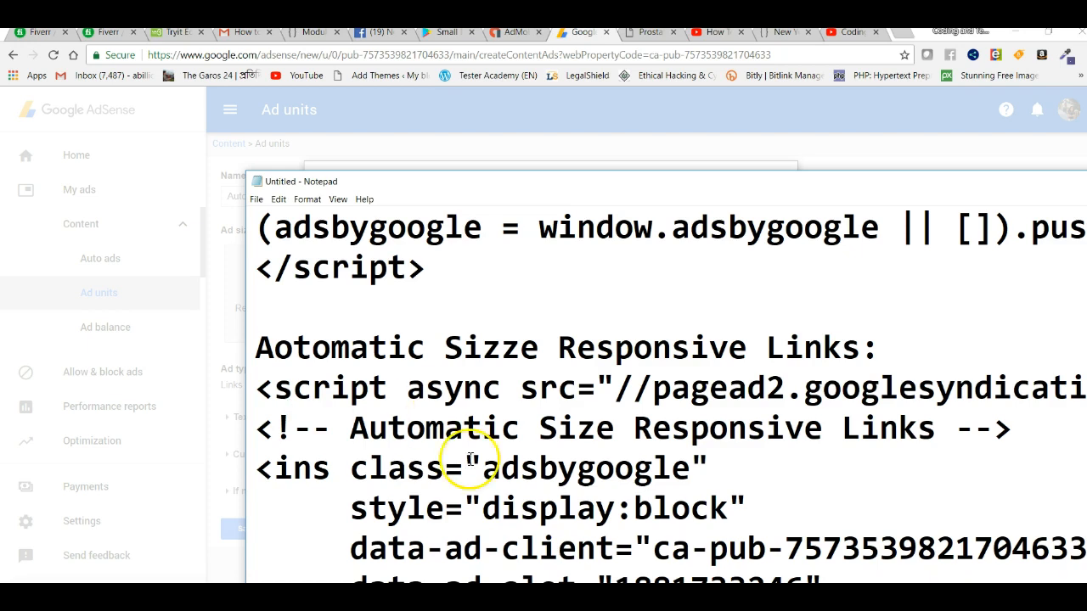
left_click(786, 510)
key("Down")
key("Down")
key("Down")
key("Down")
key("Down")
key("Down")
key("Down")
key("Down")
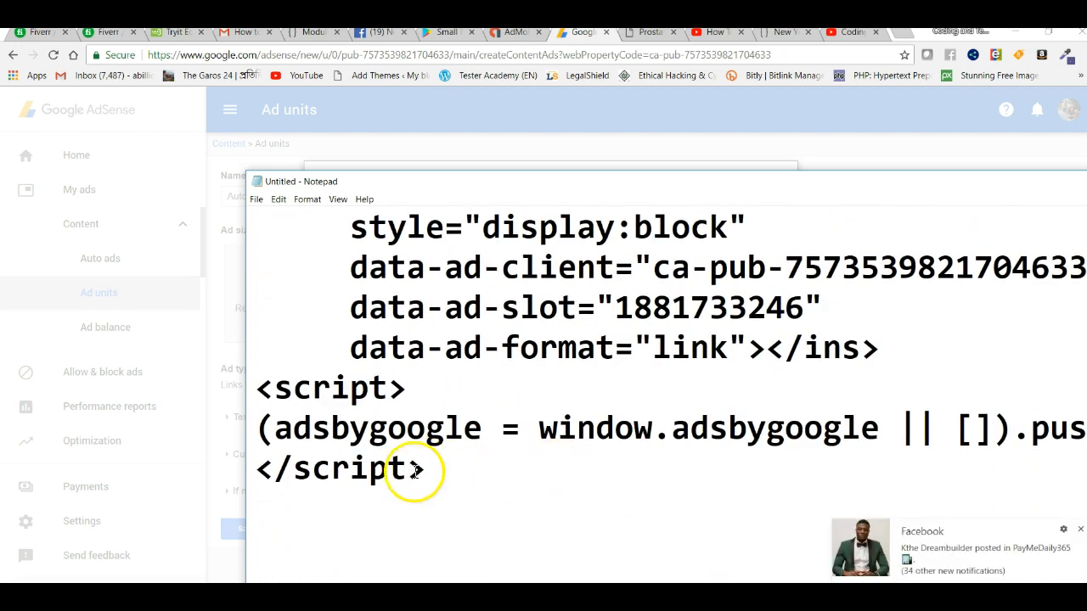
left_click(433, 465)
key("Return")
key("Return")
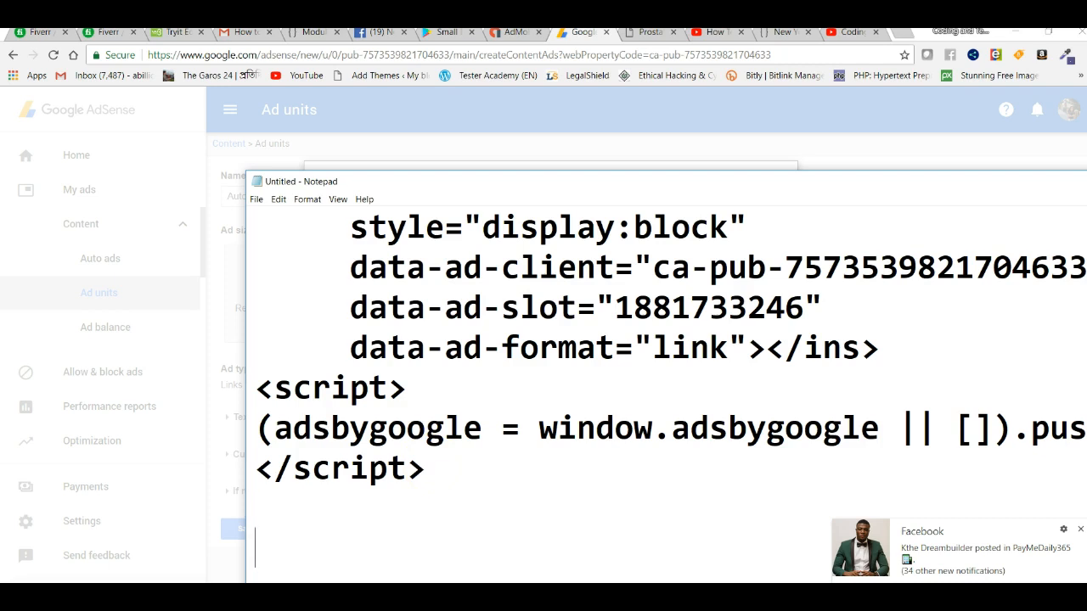
Dismiss the Facebook notification, move the Notepad window out of the way and close the Ad code dialog
left_click(1079, 529)
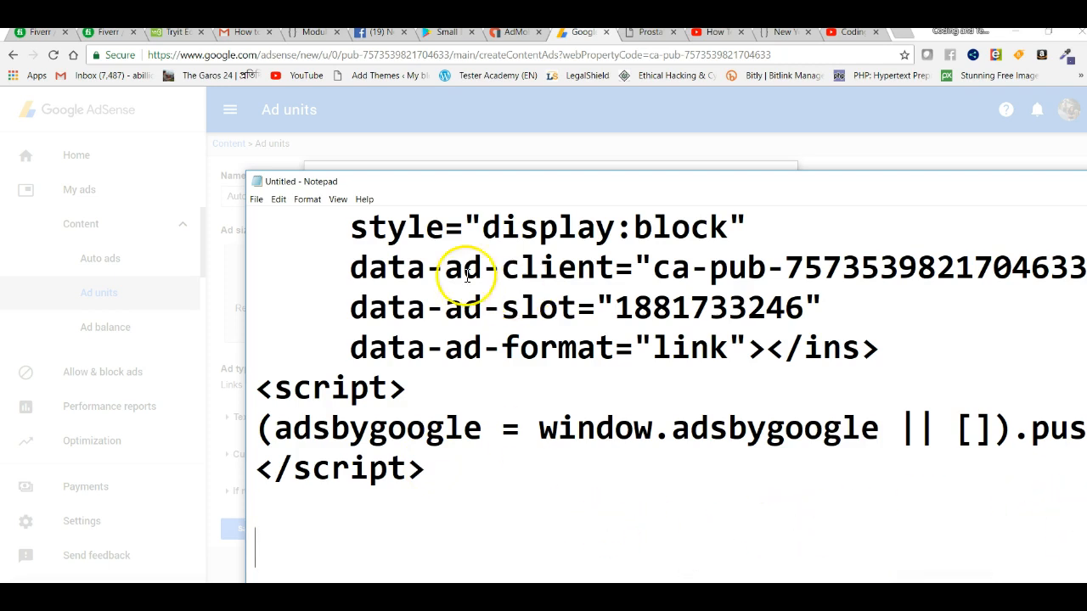
left_click_drag(369, 351, 401, 541)
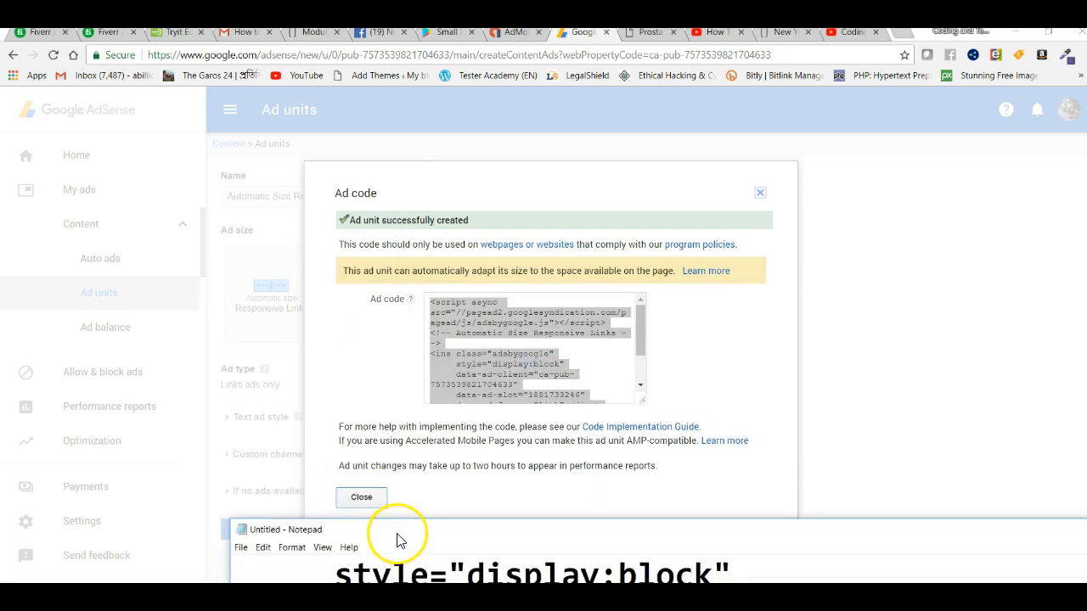
left_click(758, 197)
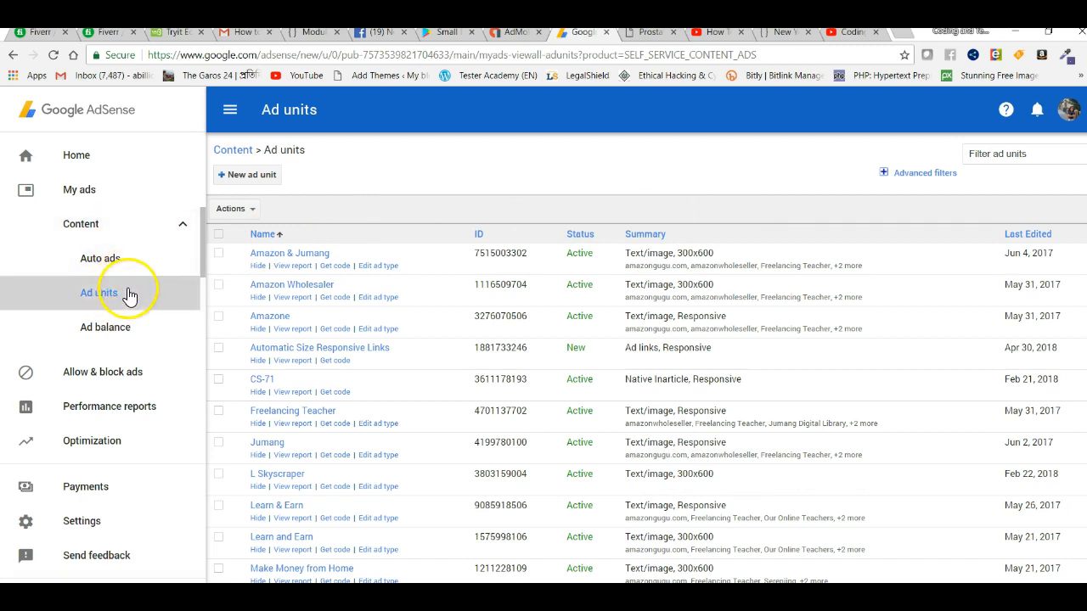
Start another Text & display ads unit and set its ad size list to Link ads
left_click(252, 176)
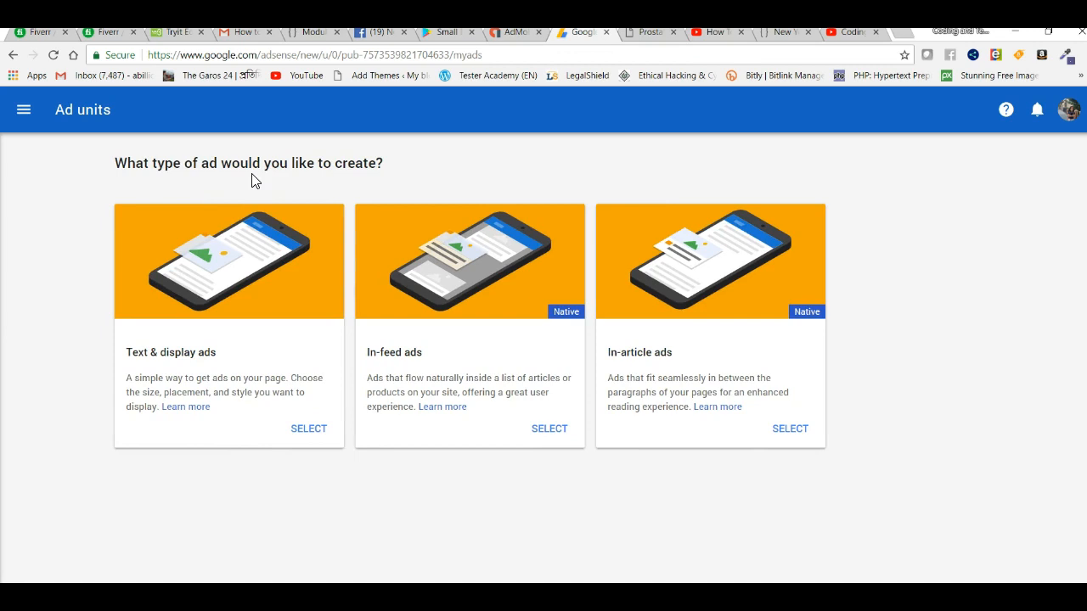
left_click(310, 432)
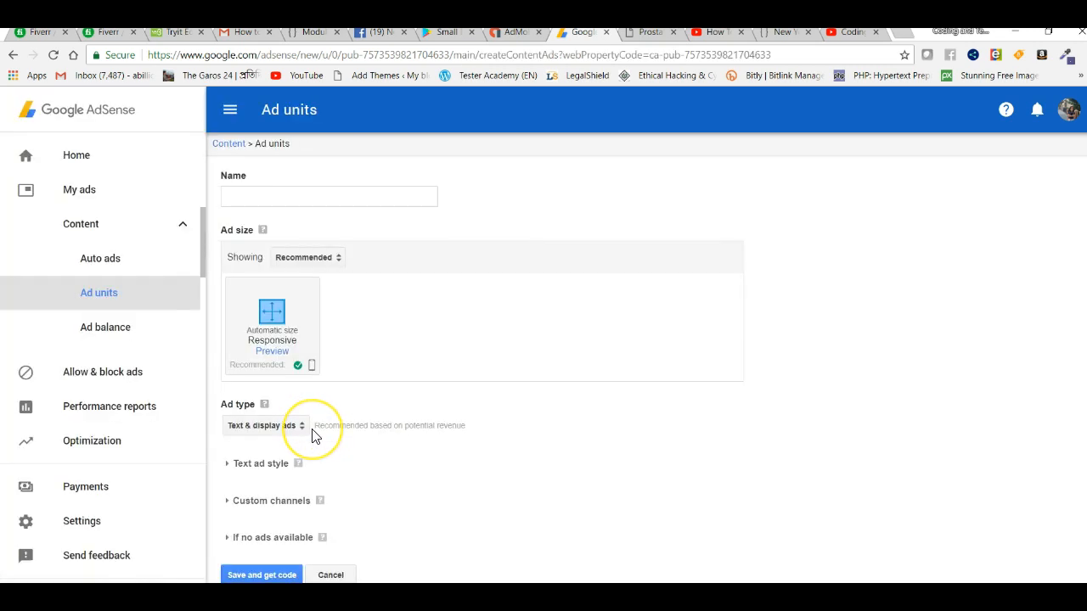
left_click(340, 263)
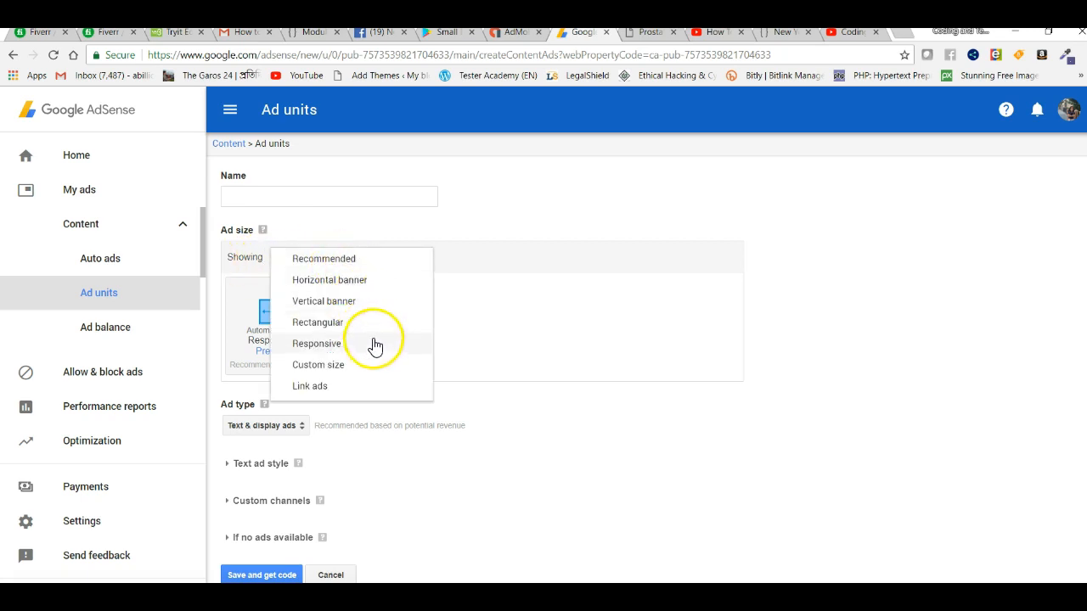
left_click(310, 388)
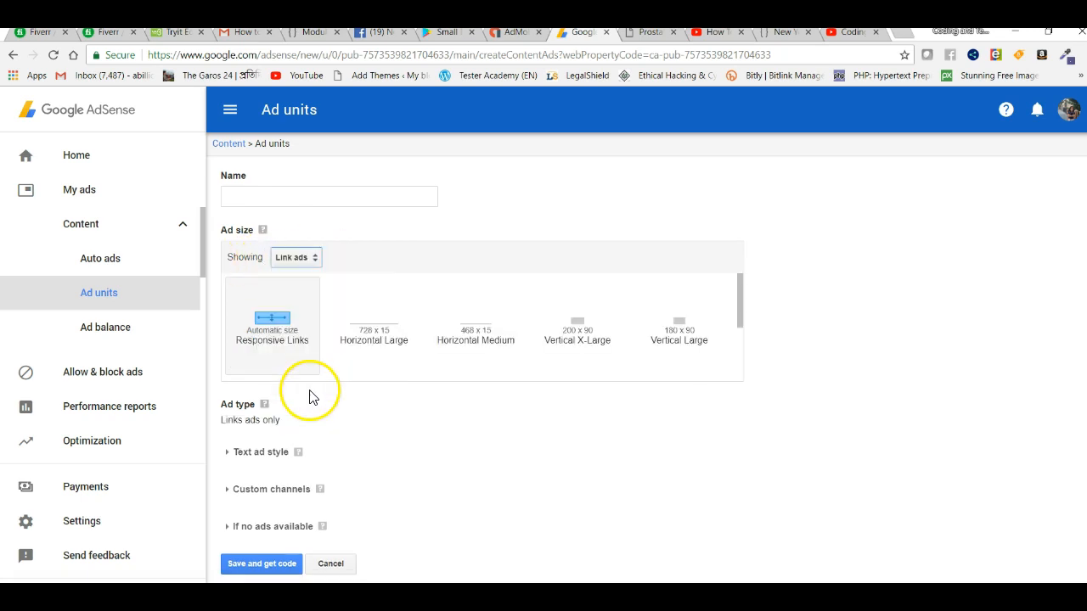
Choose the 728 x 15 Horizontal Large link ad size and name the unit "728X15 Horizontal Large"
left_click(393, 334)
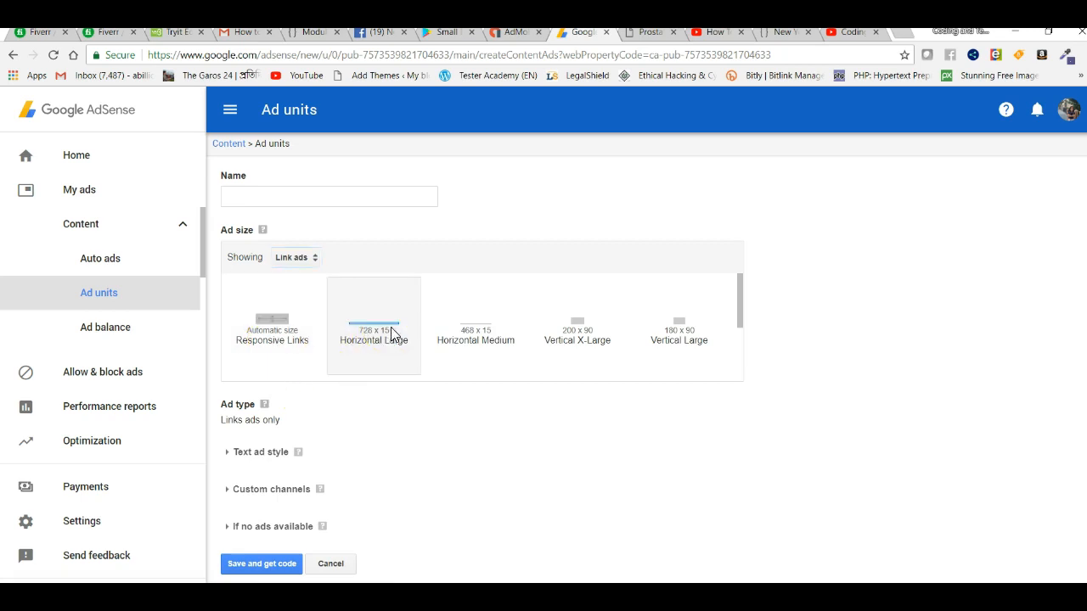
left_click(269, 567)
left_click(277, 195)
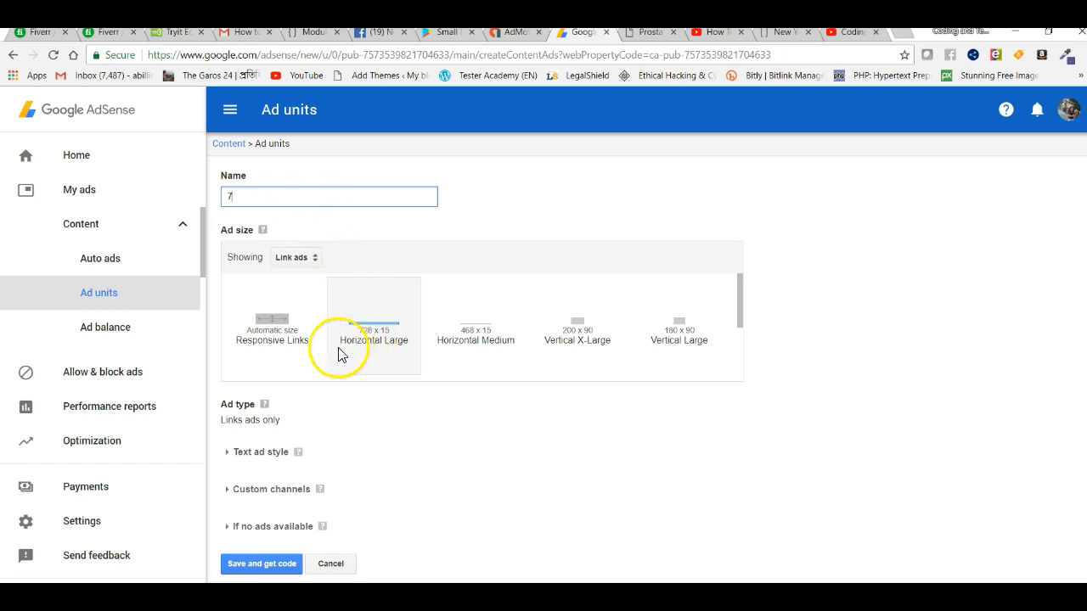
left_click_drag(338, 348, 416, 352)
key("ctrl+c")
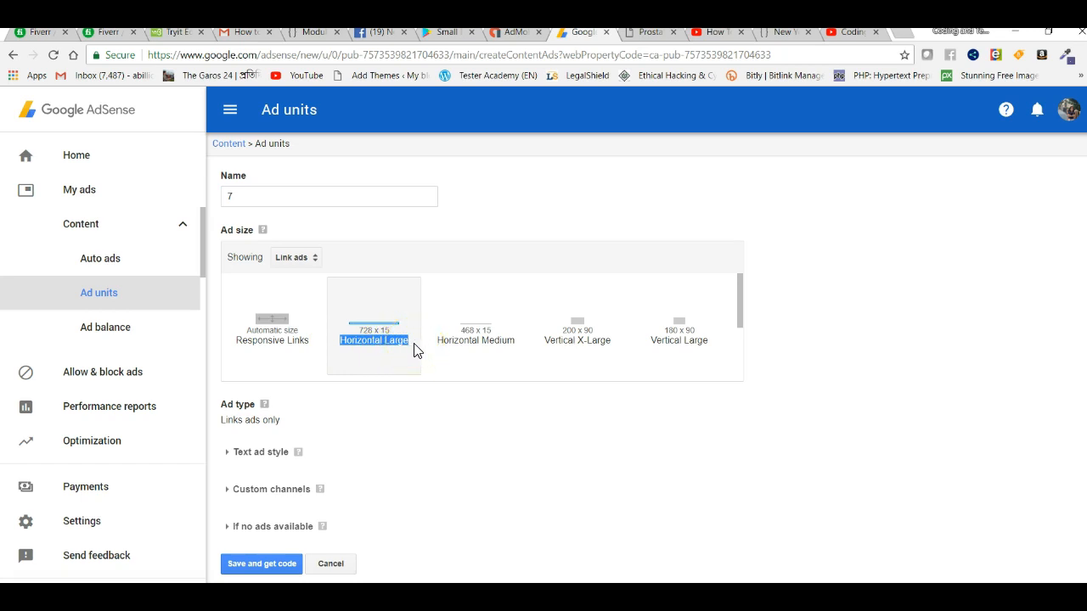
left_click(294, 189)
left_click_drag(234, 193, 215, 197)
key("ctrl+v")
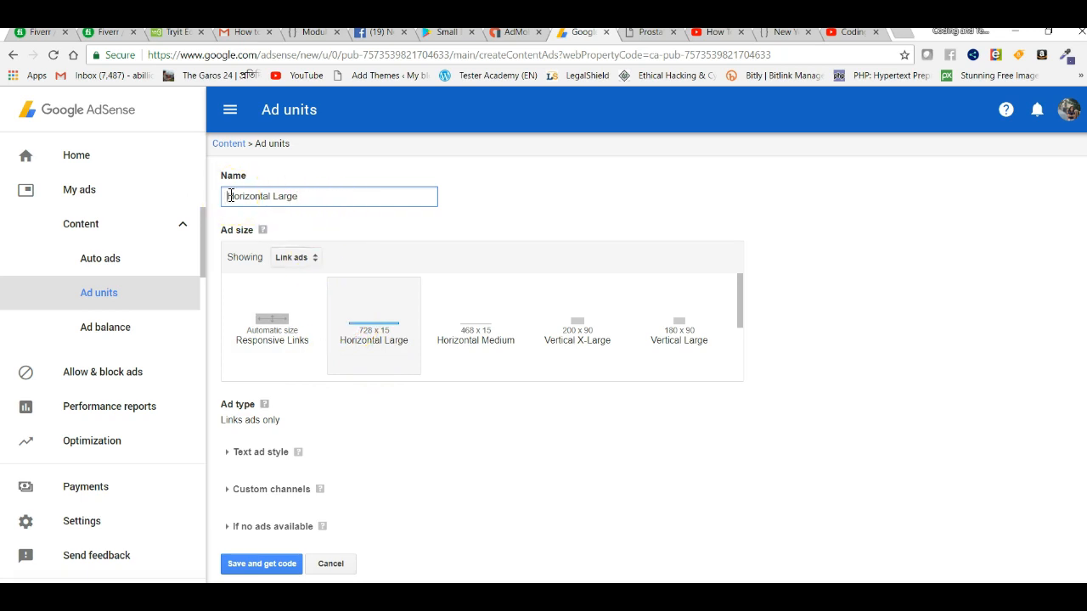
type("728X15")
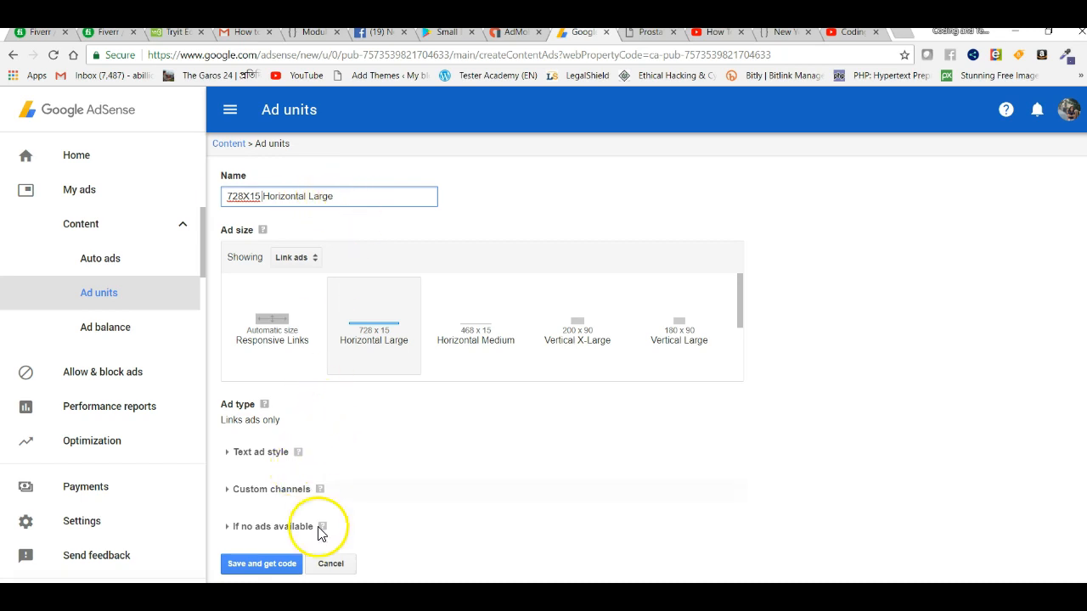
Save the Horizontal Large ad unit and copy its entire generated ad code
left_click(275, 568)
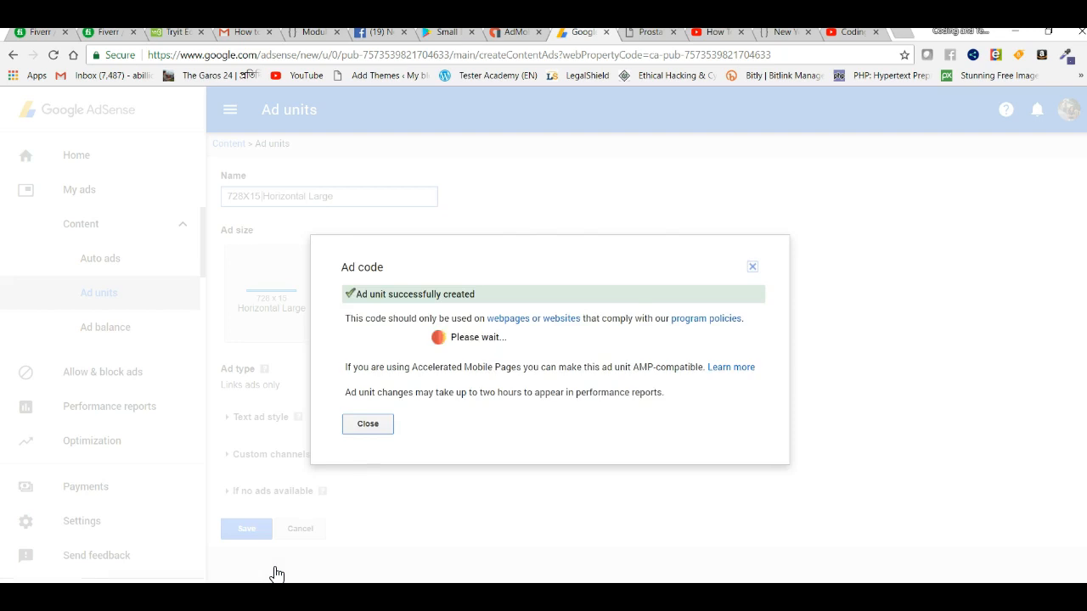
left_click(461, 332)
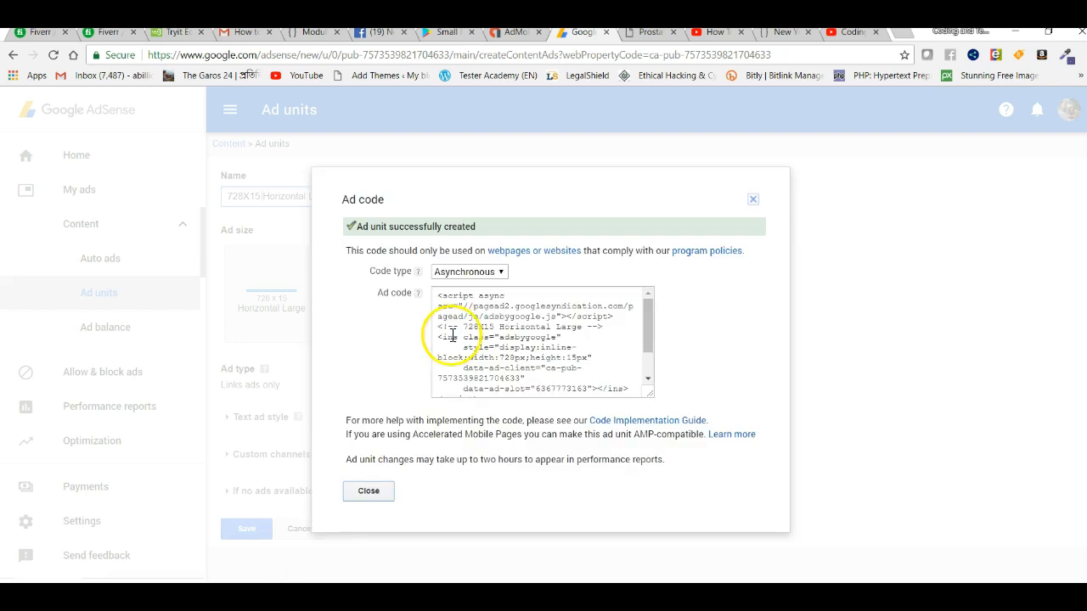
left_click(471, 340)
right_click(473, 341)
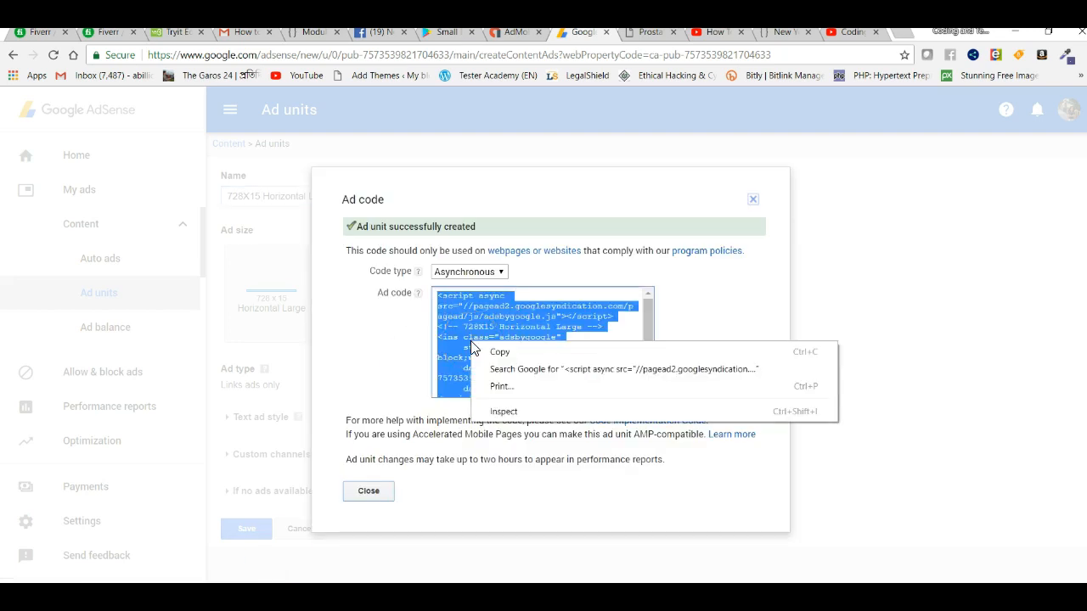
left_click(497, 353)
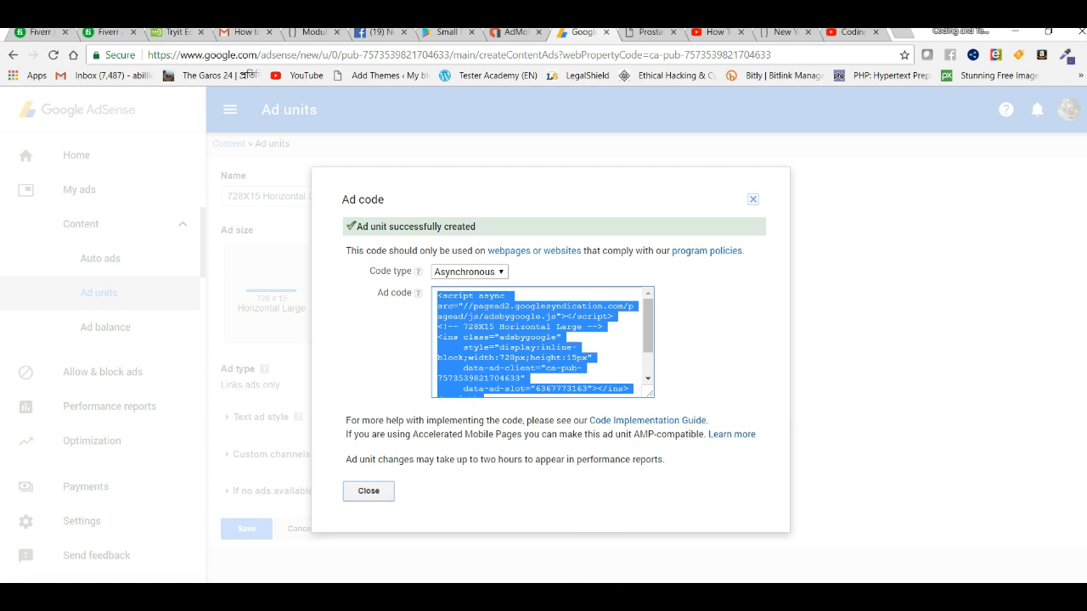
Switch to the untitled Notepad document, paste the copied ad code below the last script block, and add four line breaks after it
left_click(592, 566)
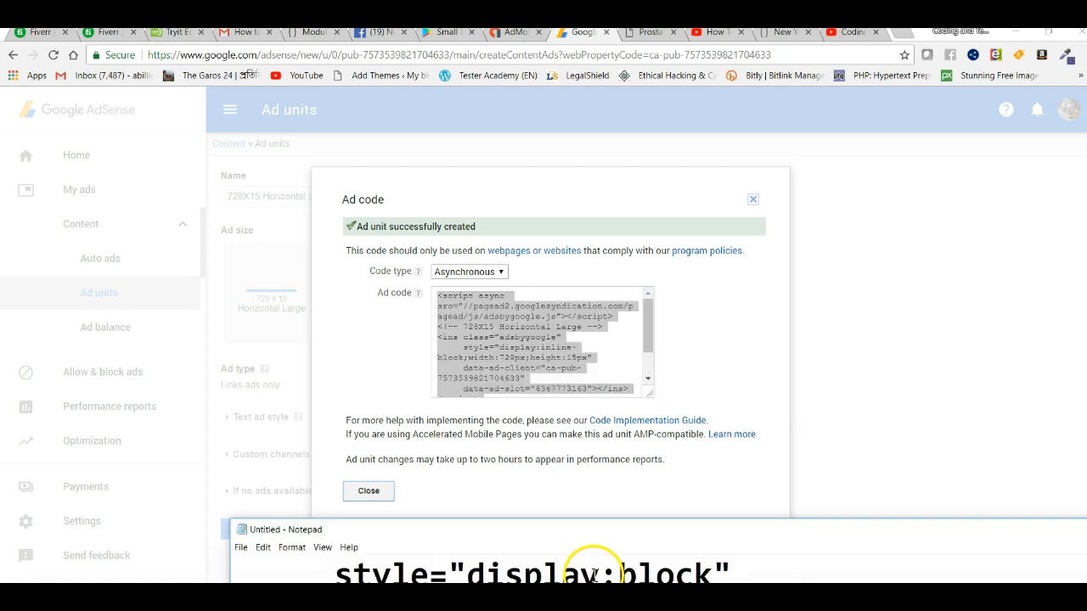
left_click_drag(560, 535, 528, 423)
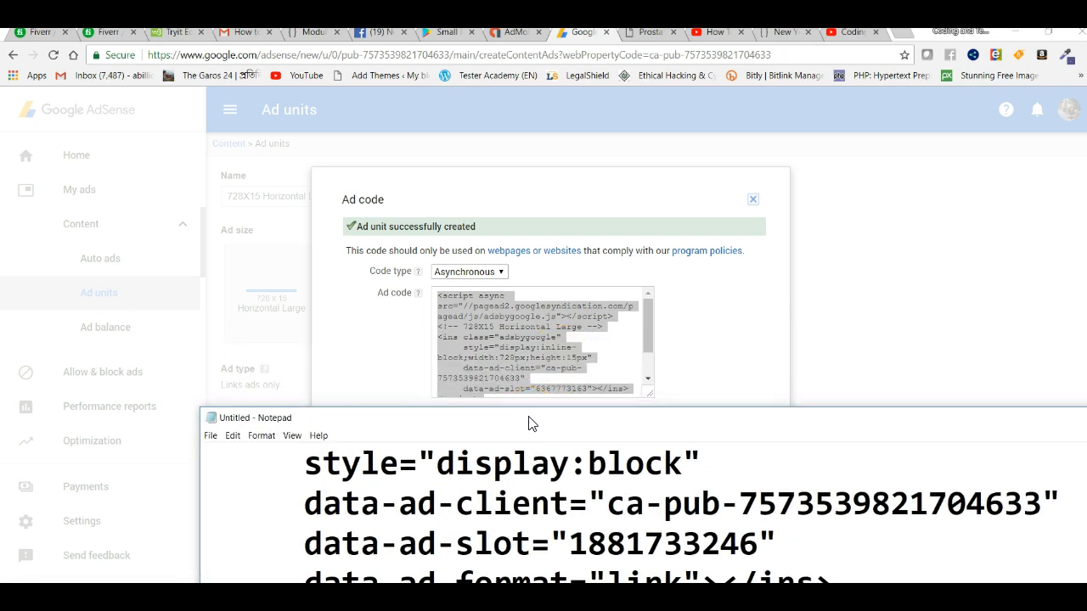
left_click_drag(528, 423, 517, 162)
left_click(279, 532)
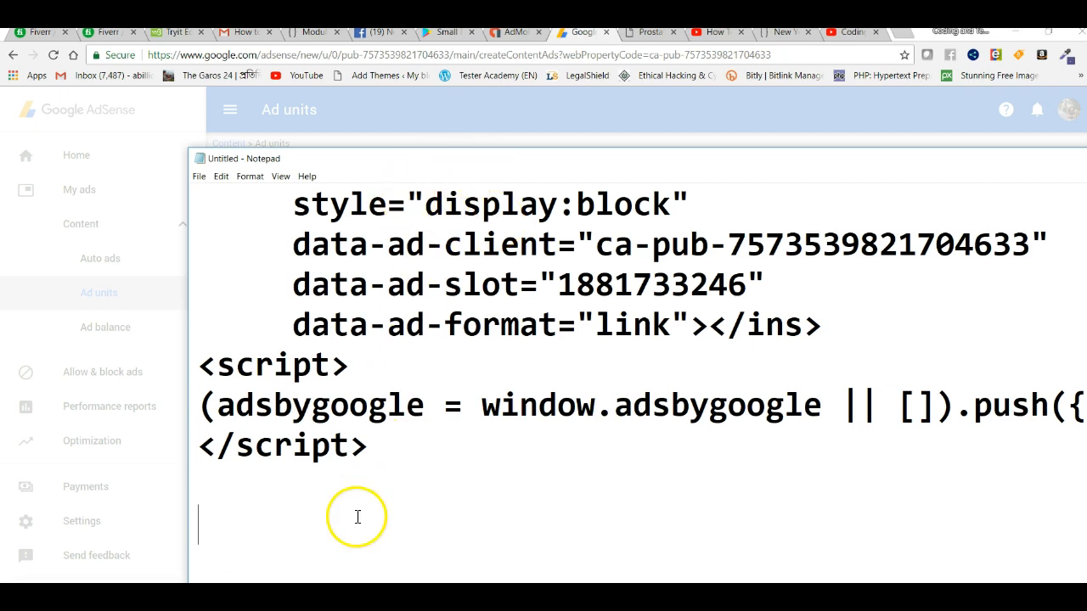
key("ctrl+v")
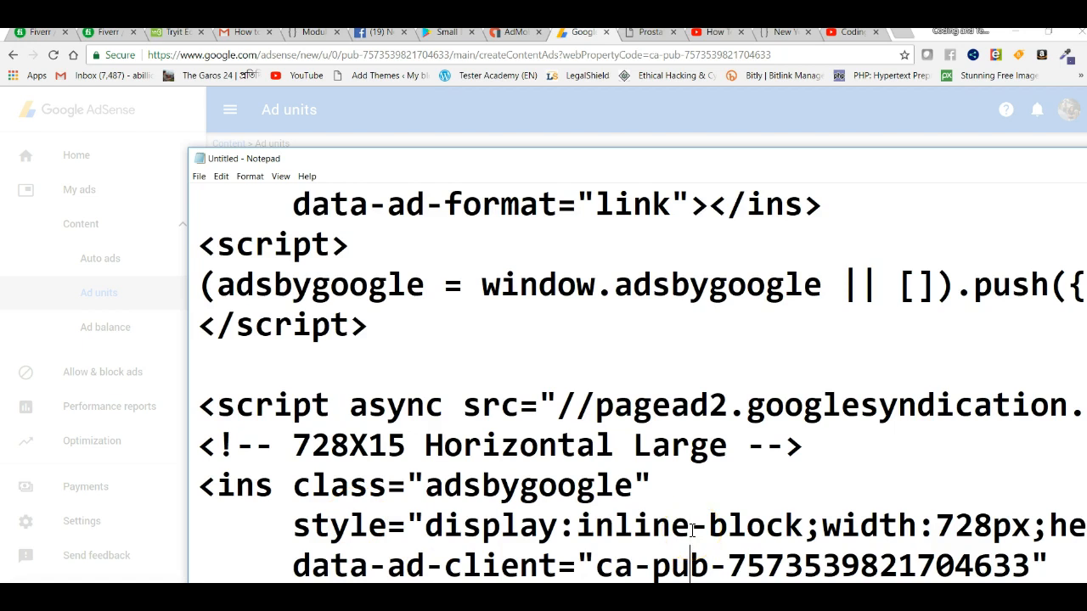
key("Return")
key("Return")
key("Return")
key("Return")
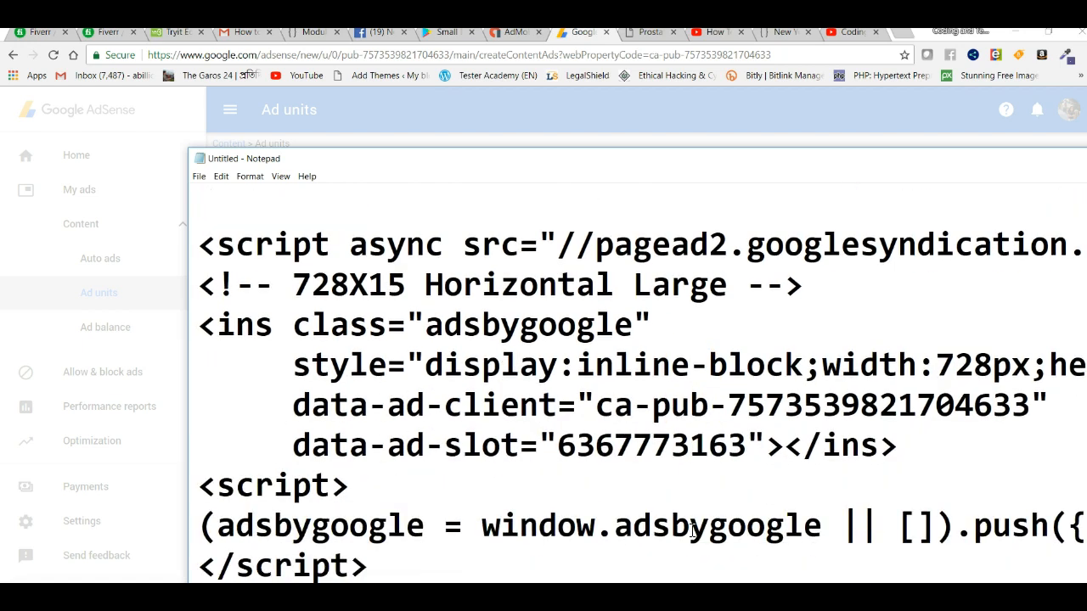
Insert the heading "Horizantal Large 728x15:" above the newly pasted 728X15 ad code, followed by a blank line
key("Up")
key("Up")
key("Up")
key("Up")
key("Up")
key("Up")
key("Up")
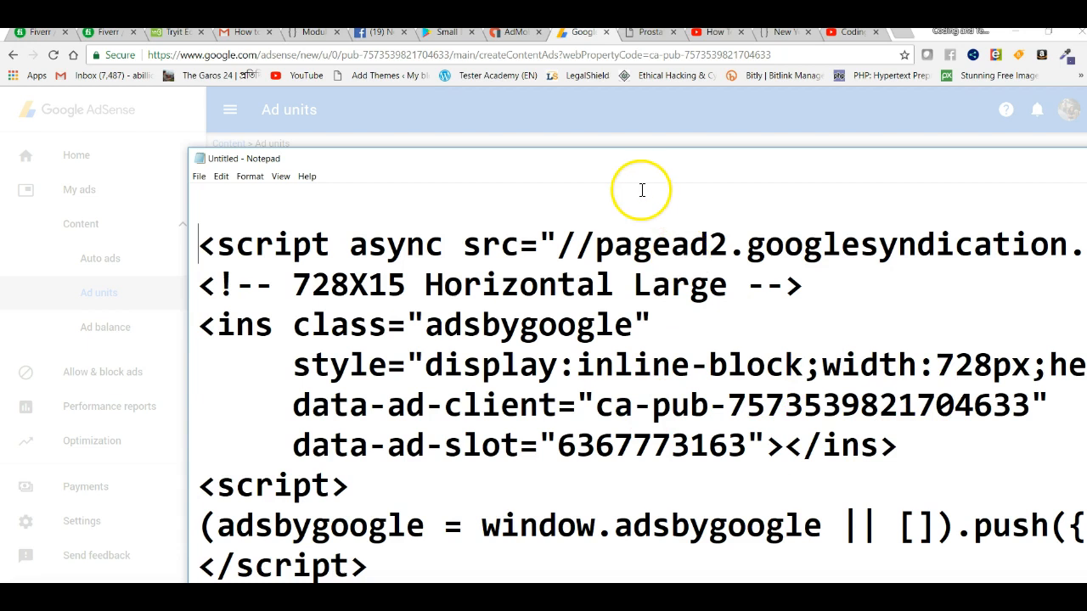
left_click_drag(638, 161, 616, 316)
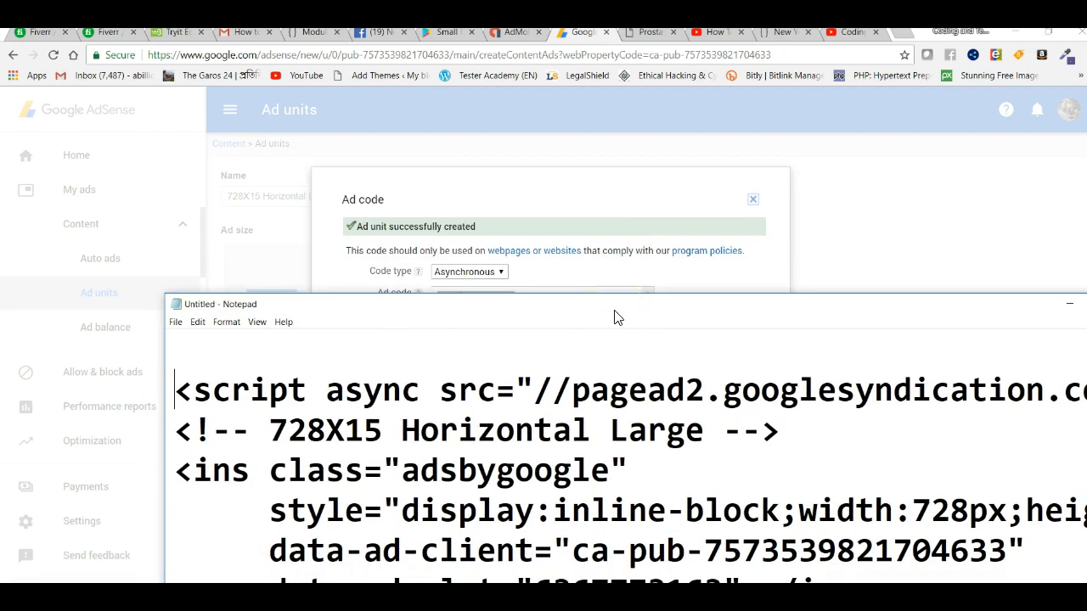
key("Up")
key("Up")
key("Up")
key("Down")
key("Down")
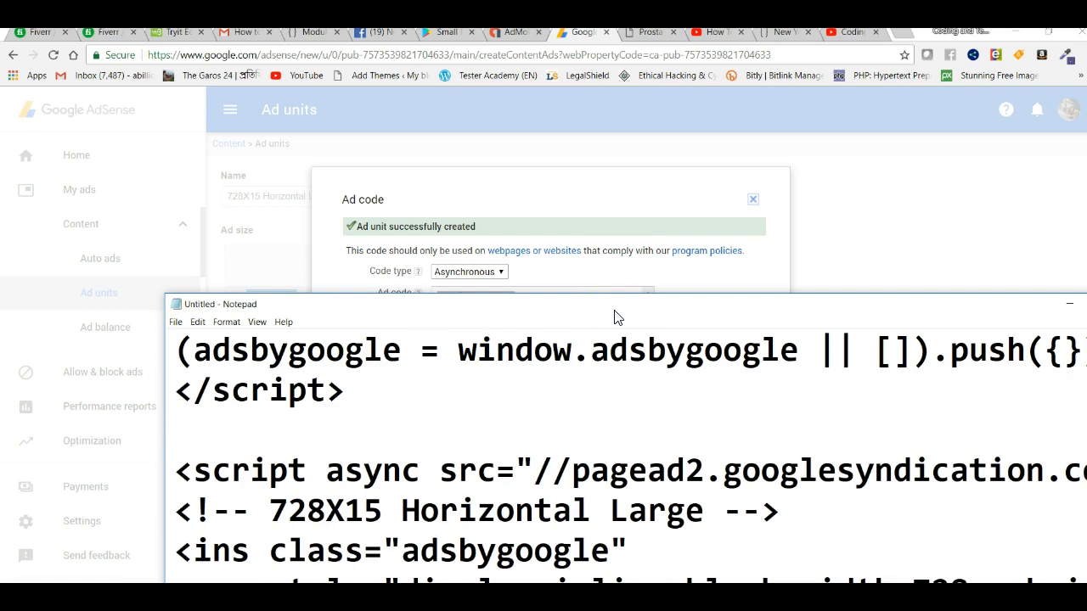
key("Return")
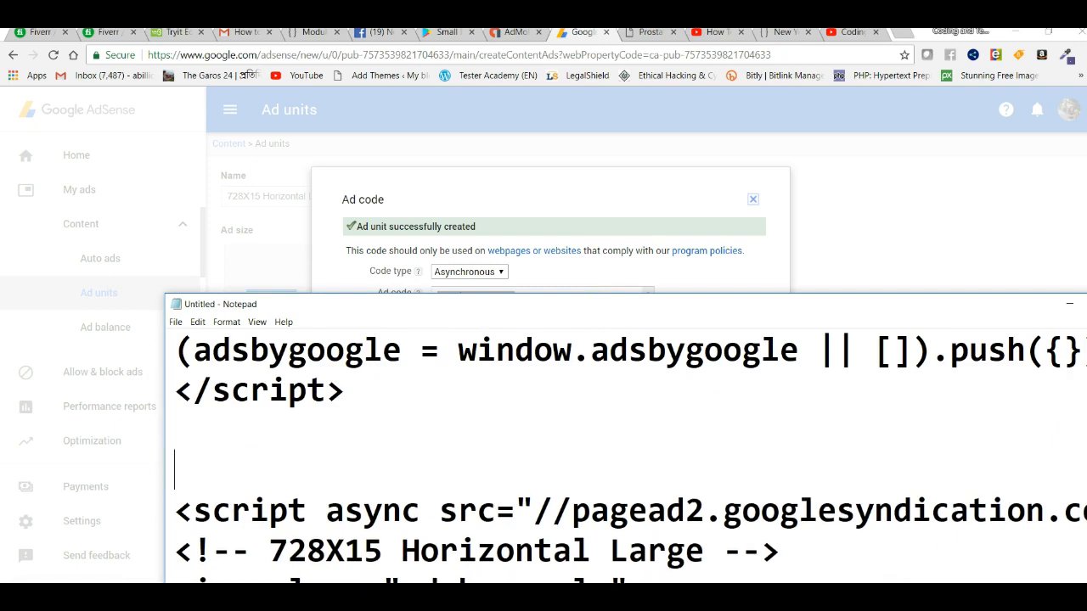
type("Hor")
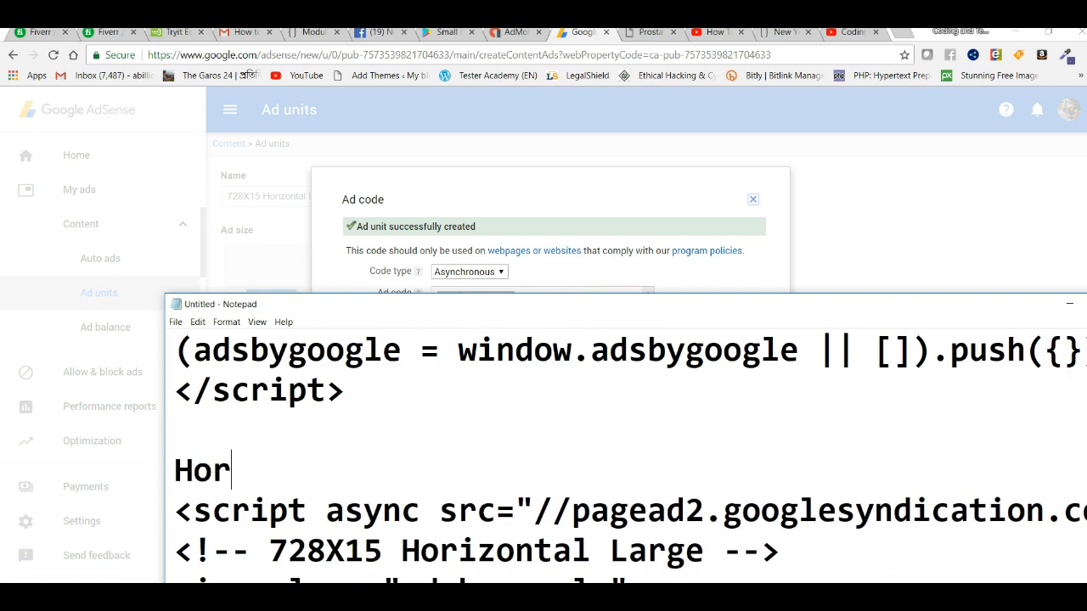
type("izantal Lar")
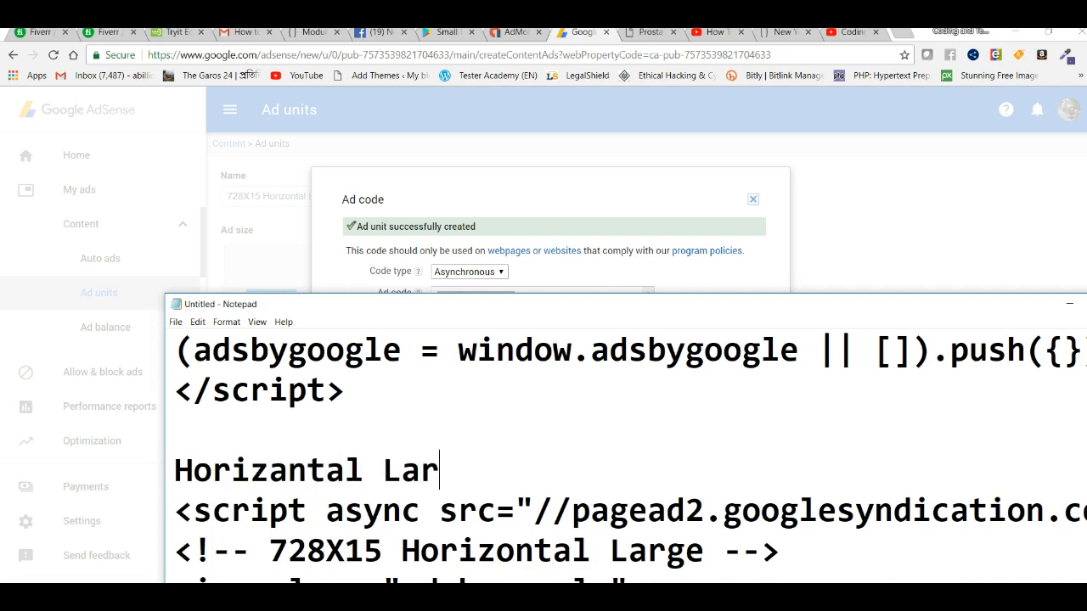
type("ge")
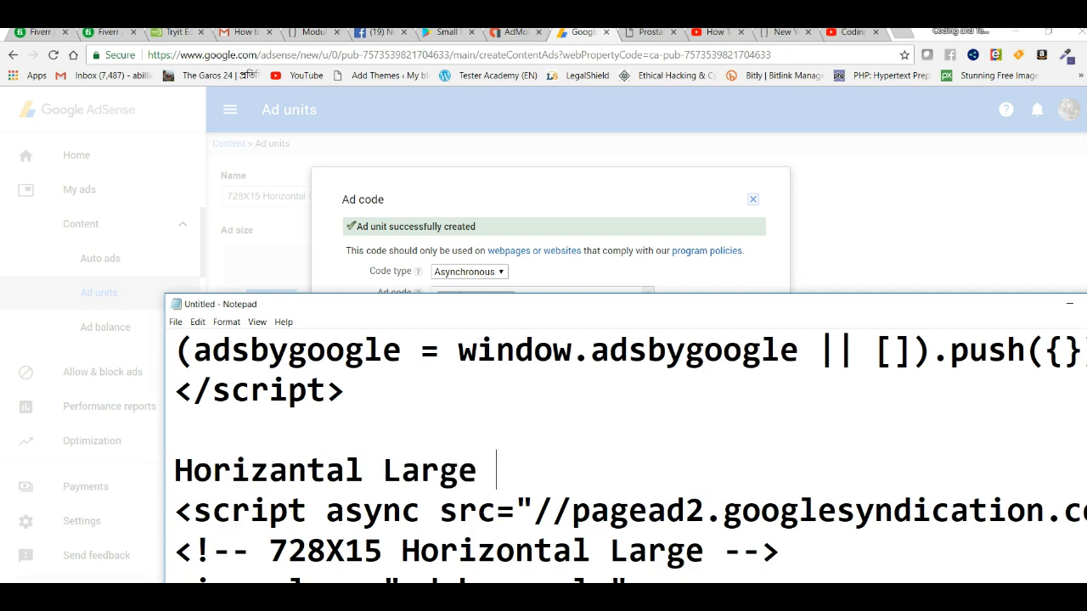
type(" 728")
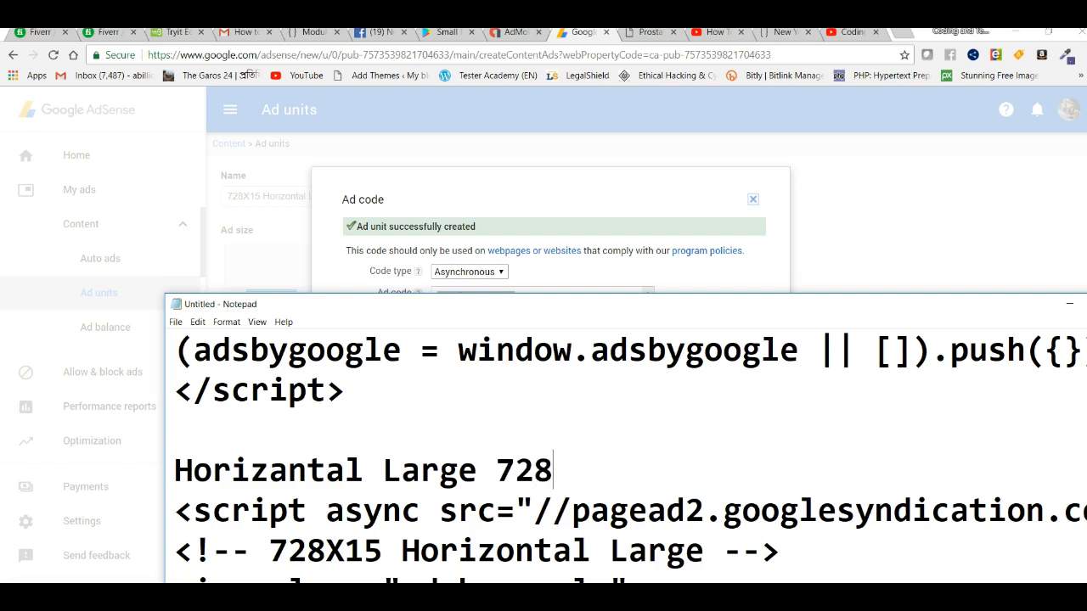
type("x15:")
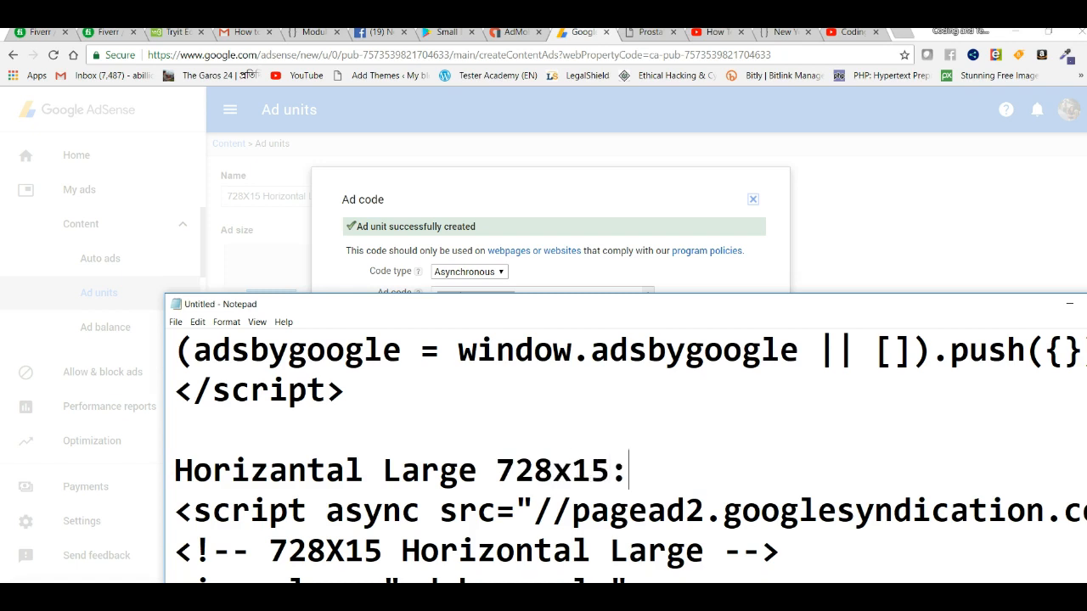
key("Return")
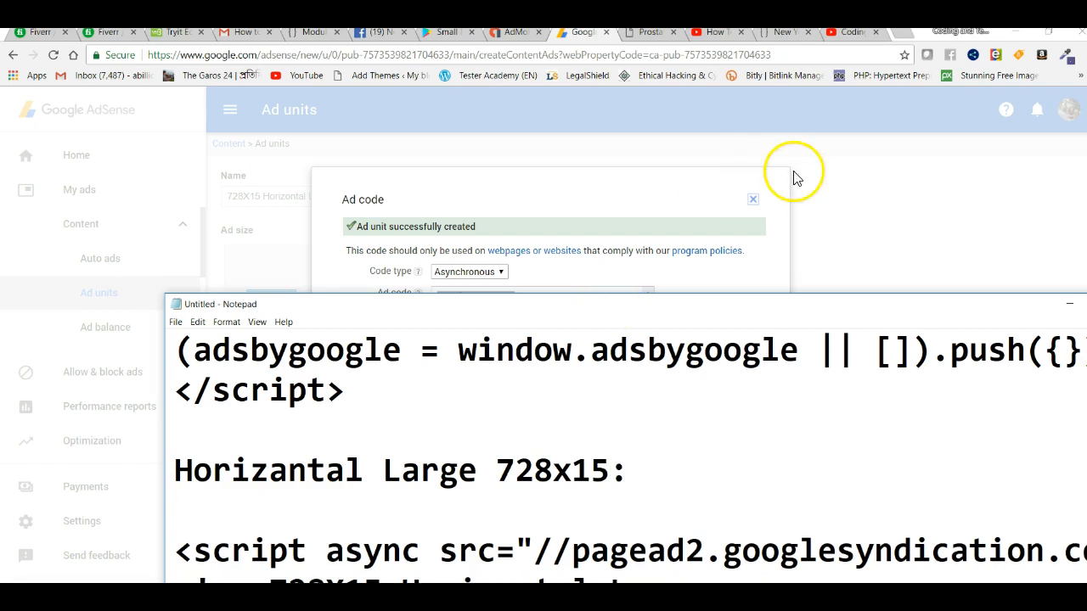
Close the Ad code dialog in AdSense and start another Text & display ads unit with its ad size list set to Link ads
left_click_drag(917, 308, 897, 388)
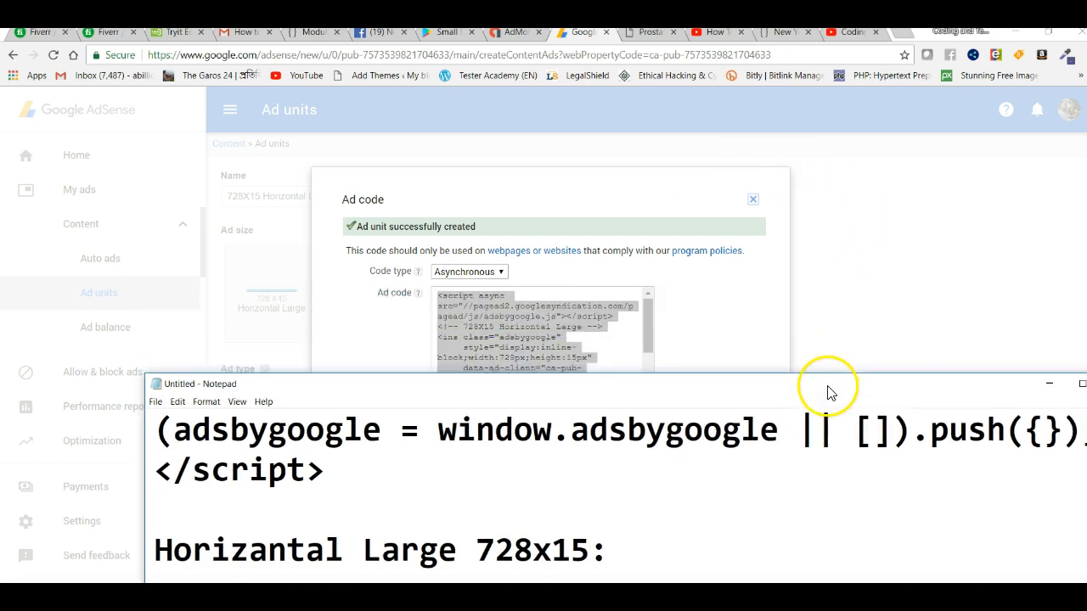
left_click(753, 201)
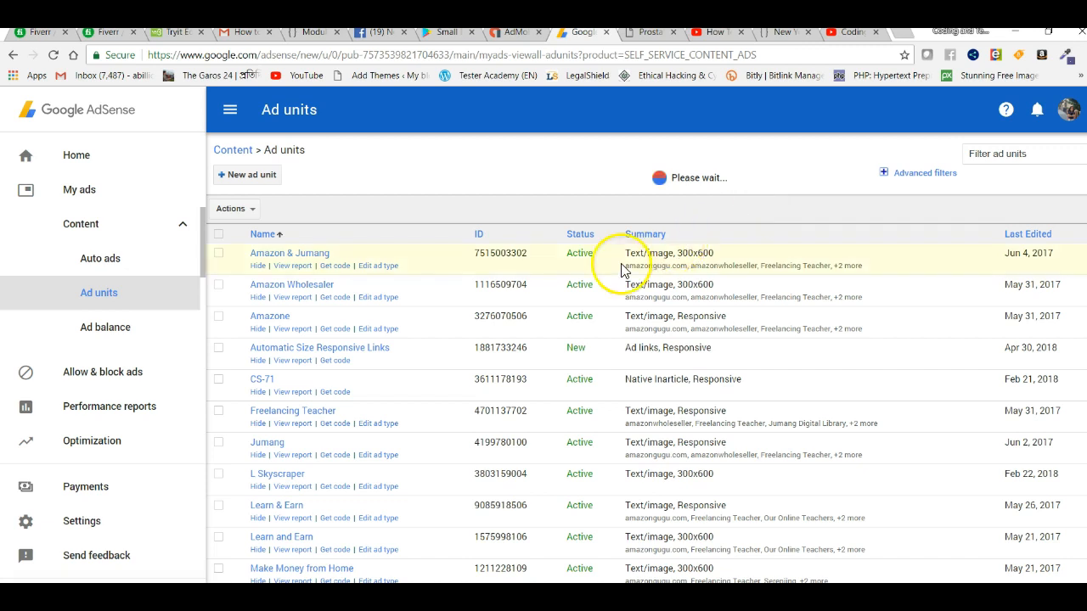
left_click(231, 176)
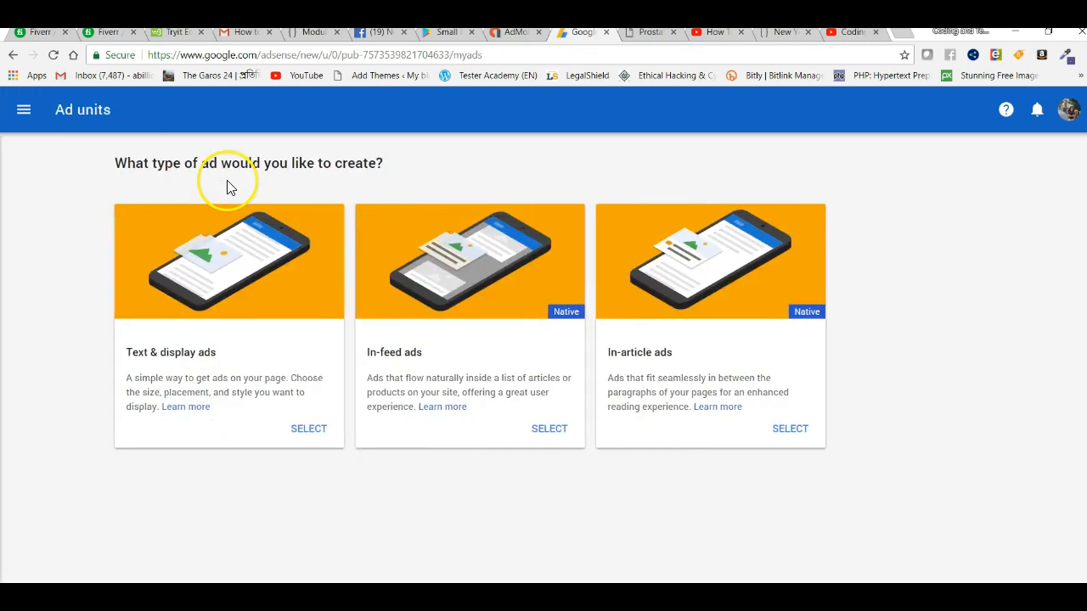
left_click(309, 430)
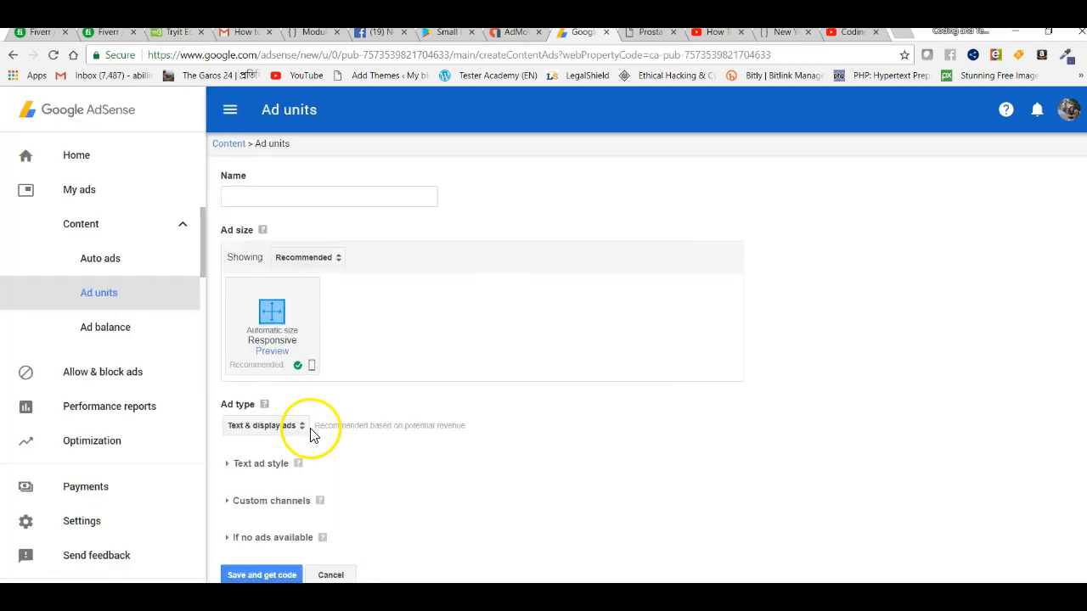
left_click(338, 263)
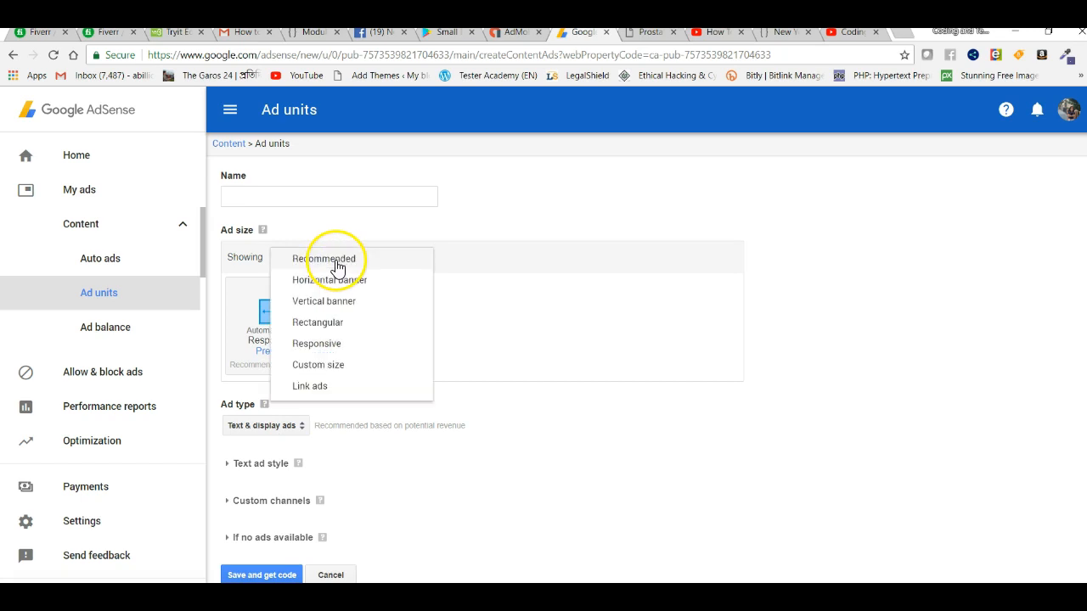
left_click(310, 386)
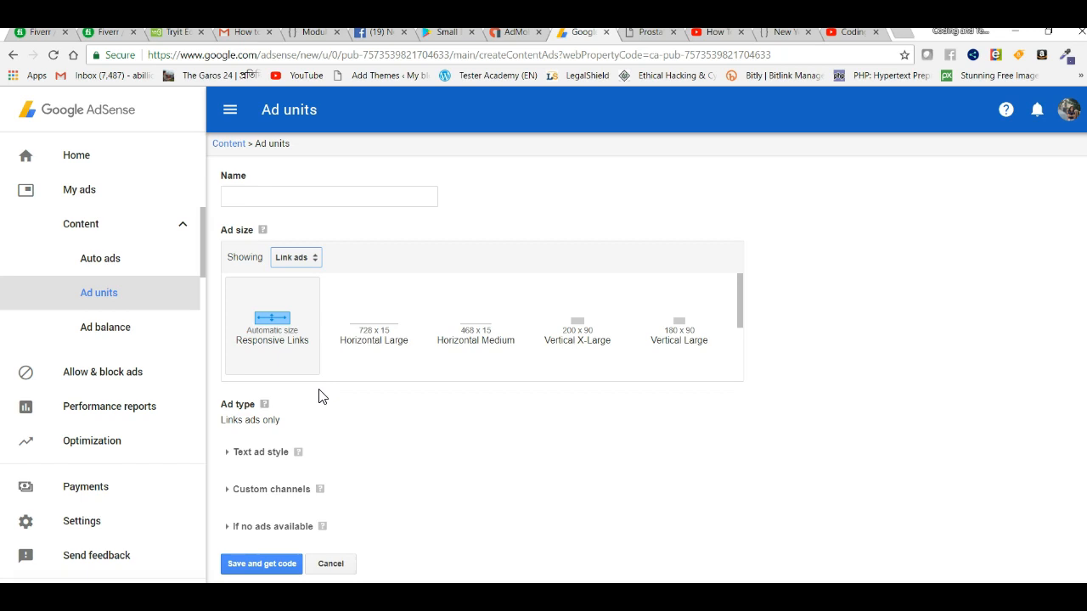
Choose the 468 x 15 Horizontal Medium link ad size and name the unit "Horizantal Medium 468x15"
left_click(480, 337)
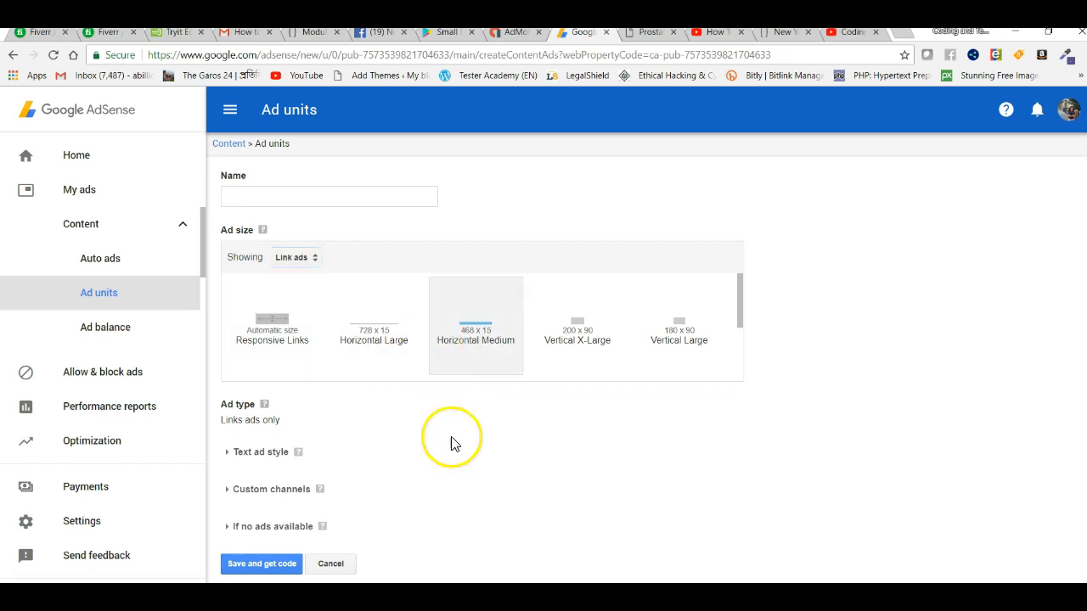
left_click(264, 196)
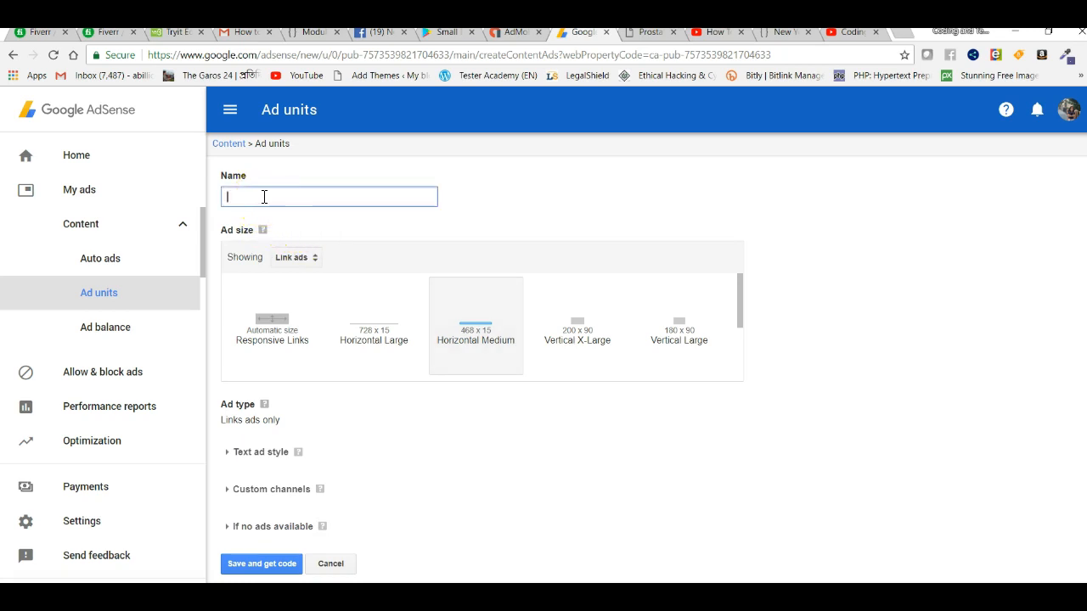
type("Horizantal Medium 468x15")
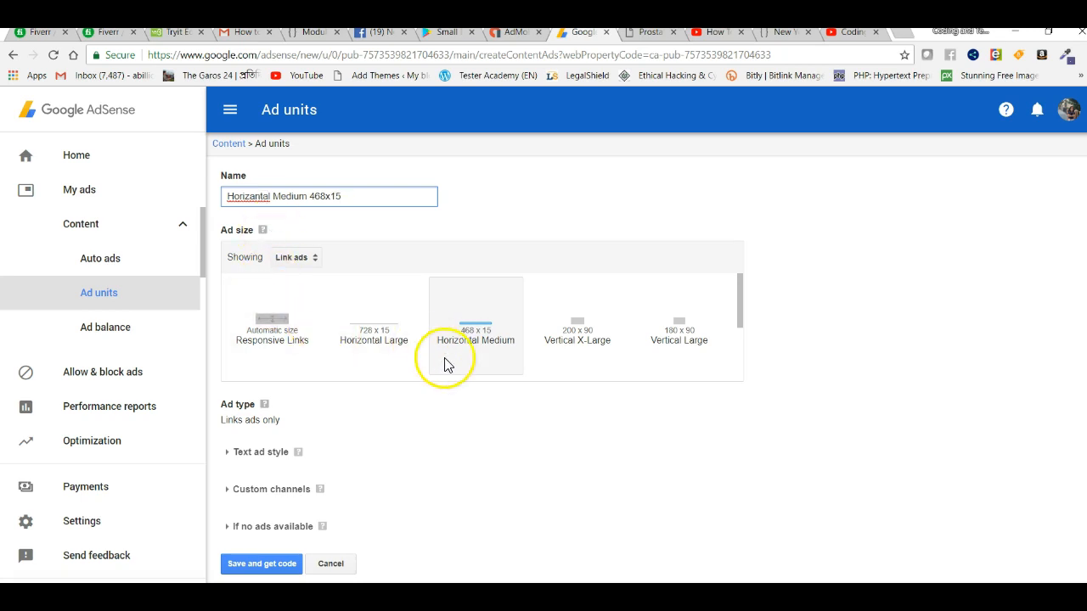
Save the Horizantal Medium 468x15 ad unit and copy its generated ad code
left_click(253, 571)
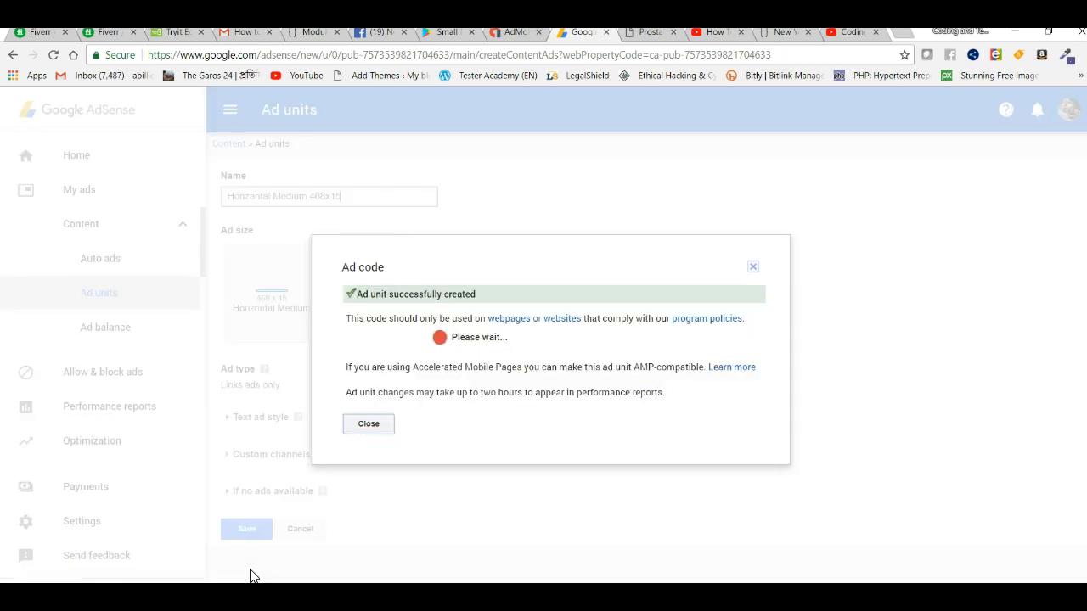
left_click(495, 343)
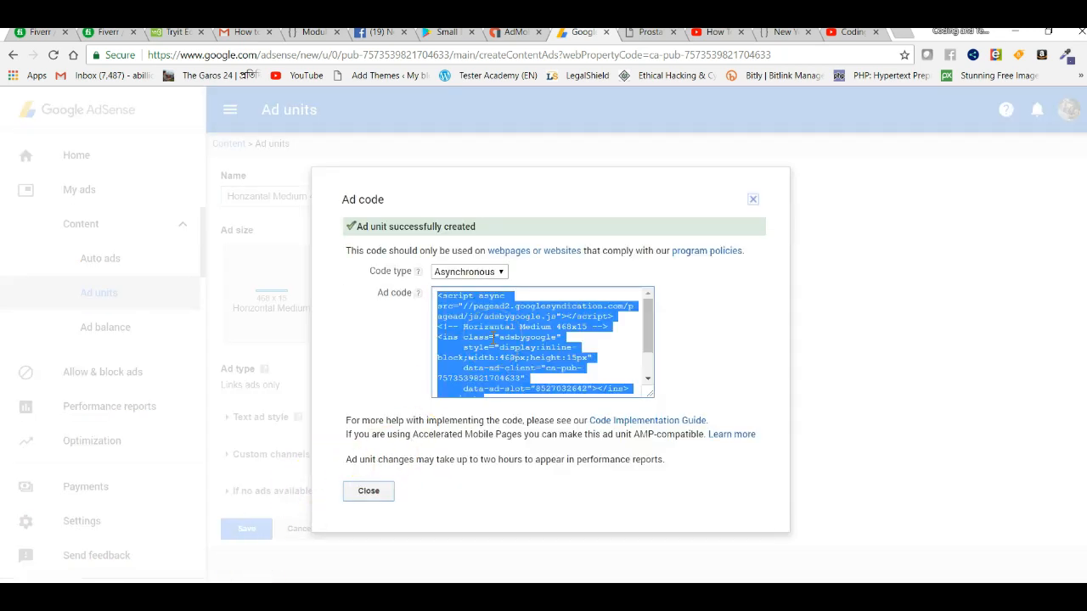
right_click(495, 344)
left_click(518, 349)
Switch to the untitled Notepad document, add the heading "Horizantal medium:" below the last script block, and paste the copied ad code under it
left_click(594, 556)
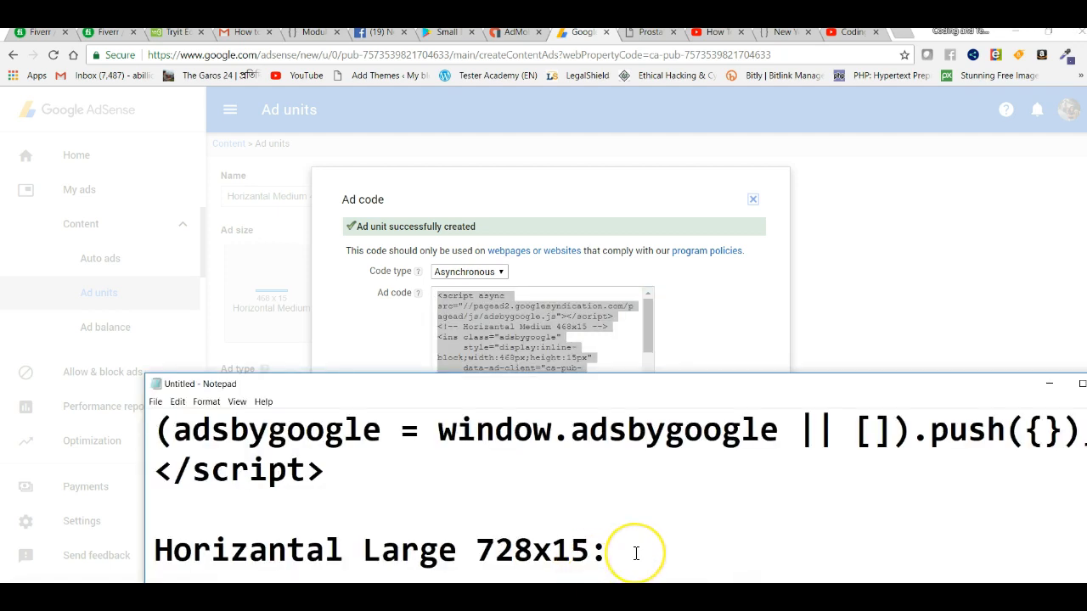
key("Return")
key("ctrl+z")
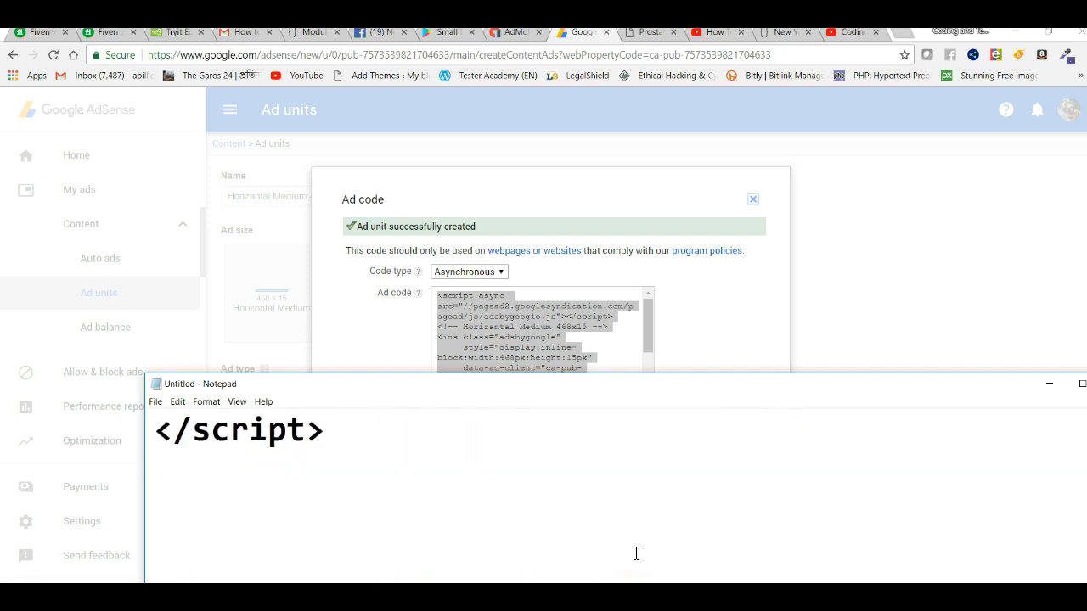
left_click(190, 517)
type("Hori")
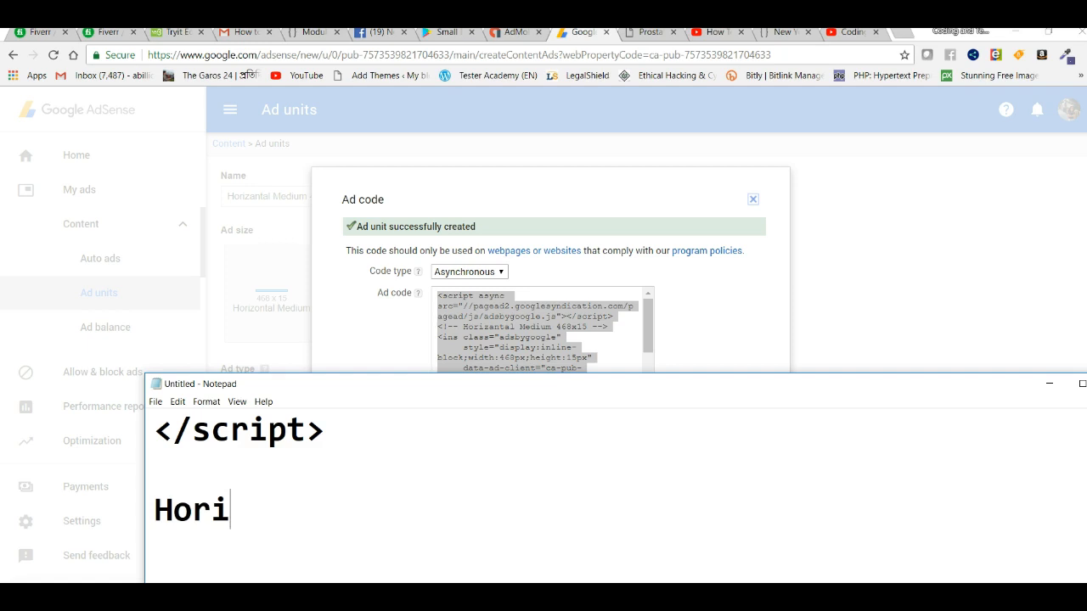
type("zanta")
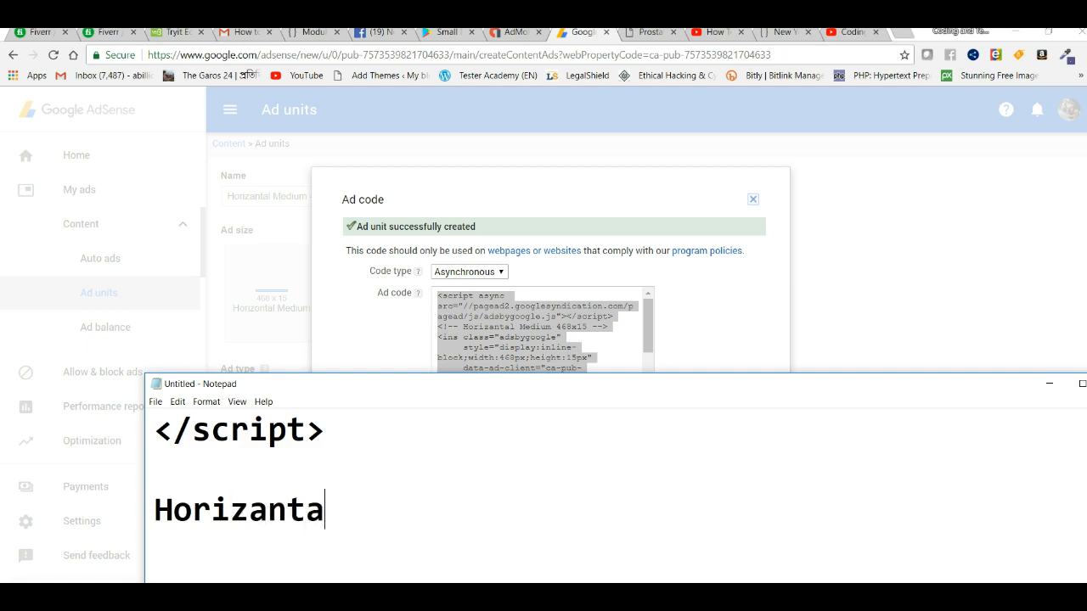
type("l medi")
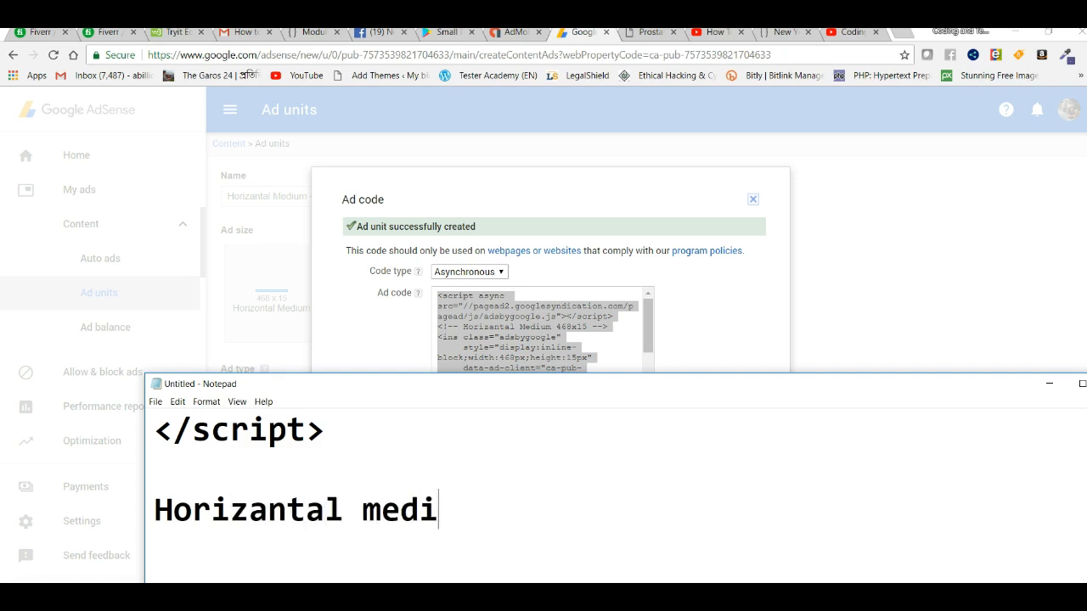
type("um:")
key("Return")
key("ctrl+v")
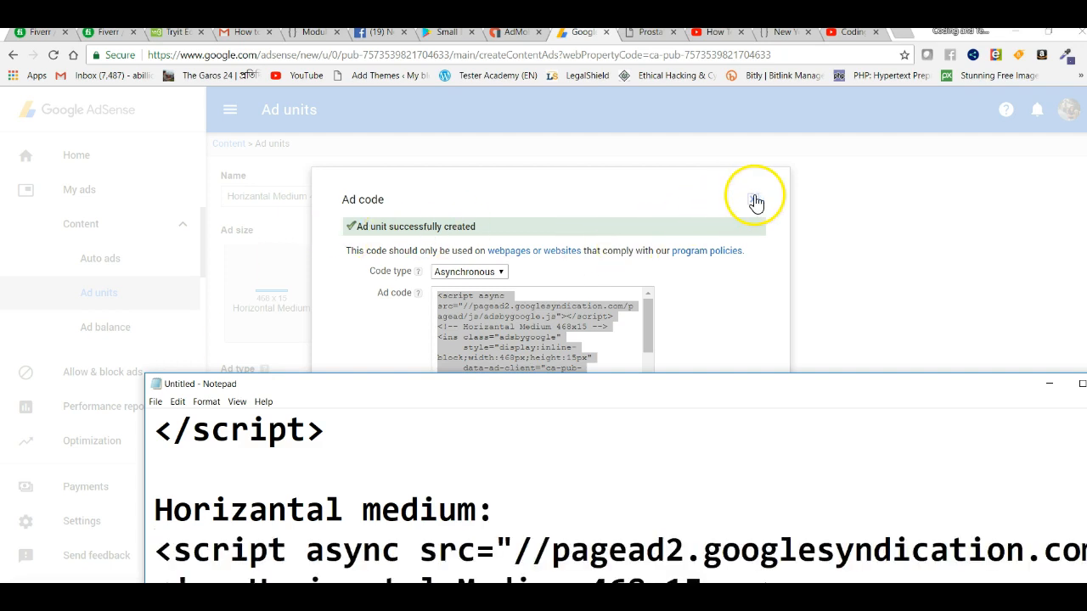
Return to AdSense, close the Ad code dialog, and start another Text & display ads unit with its size list set to Link ads
left_click(755, 202)
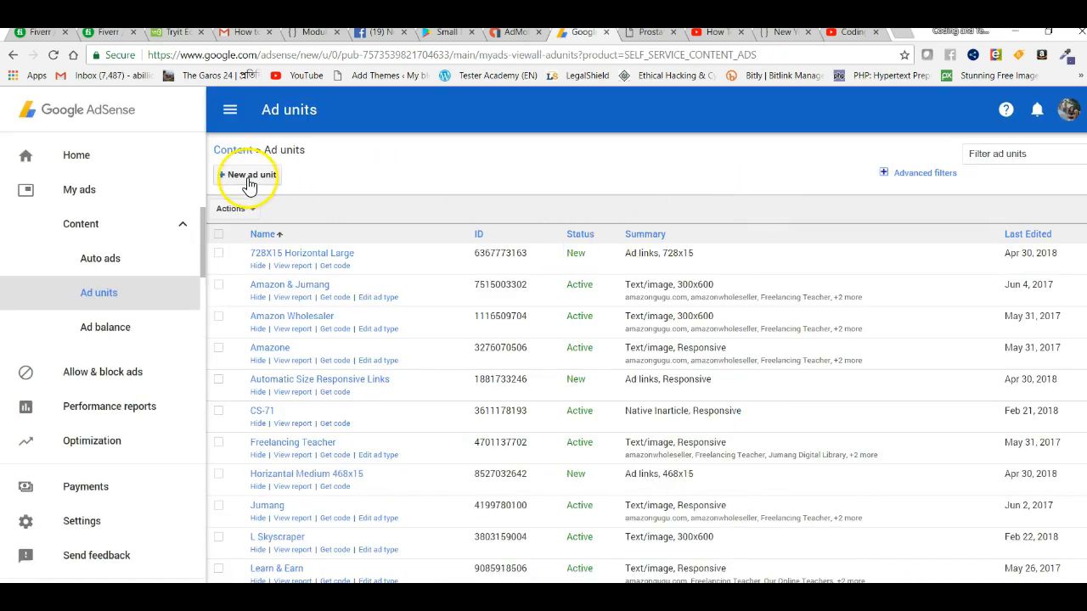
left_click(249, 180)
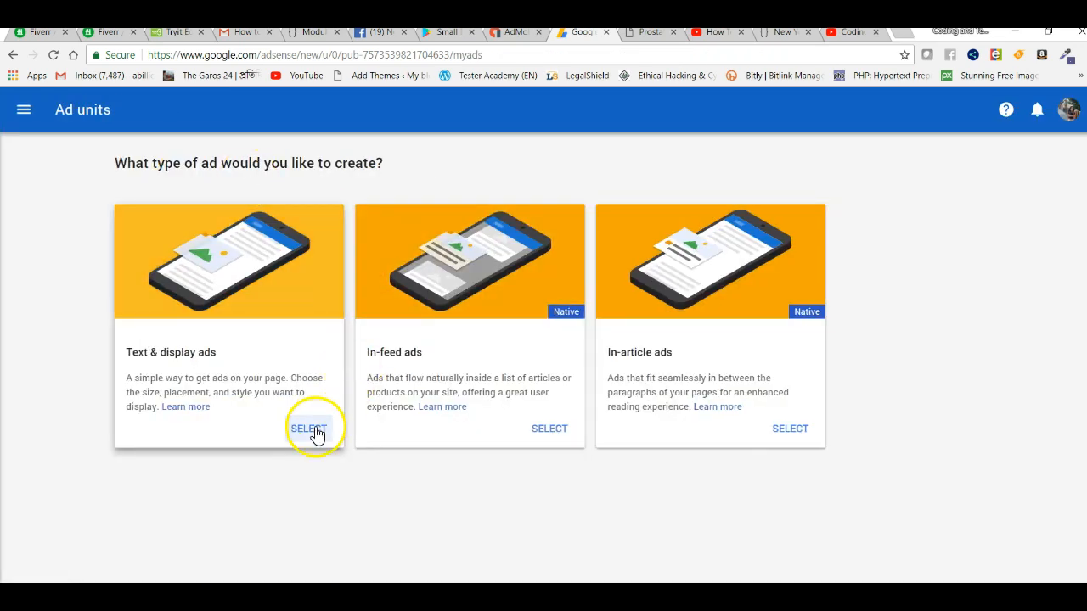
left_click(309, 430)
left_click(338, 259)
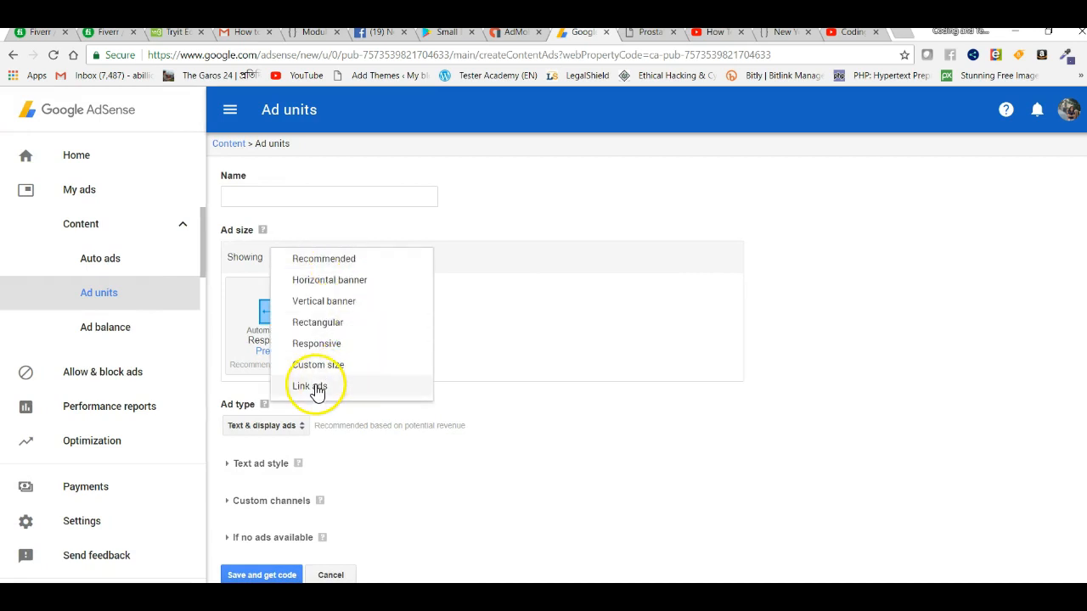
left_click(310, 387)
Choose the 200 x 90 Vertical X-Large link ad size and name the unit "Vertical X-large 200x90"
left_click(591, 338)
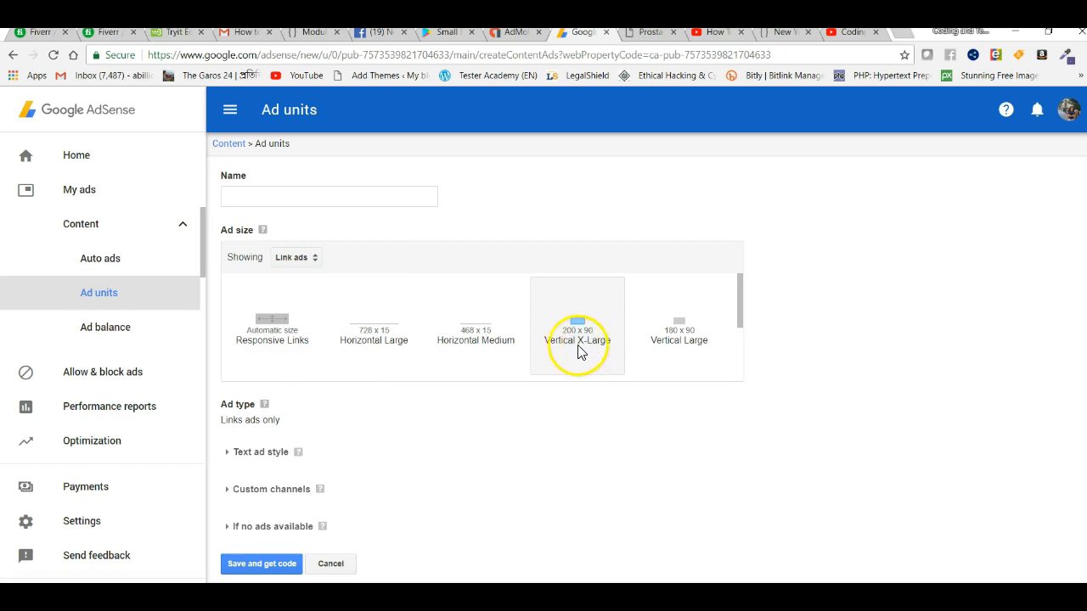
left_click(299, 193)
type("Ver")
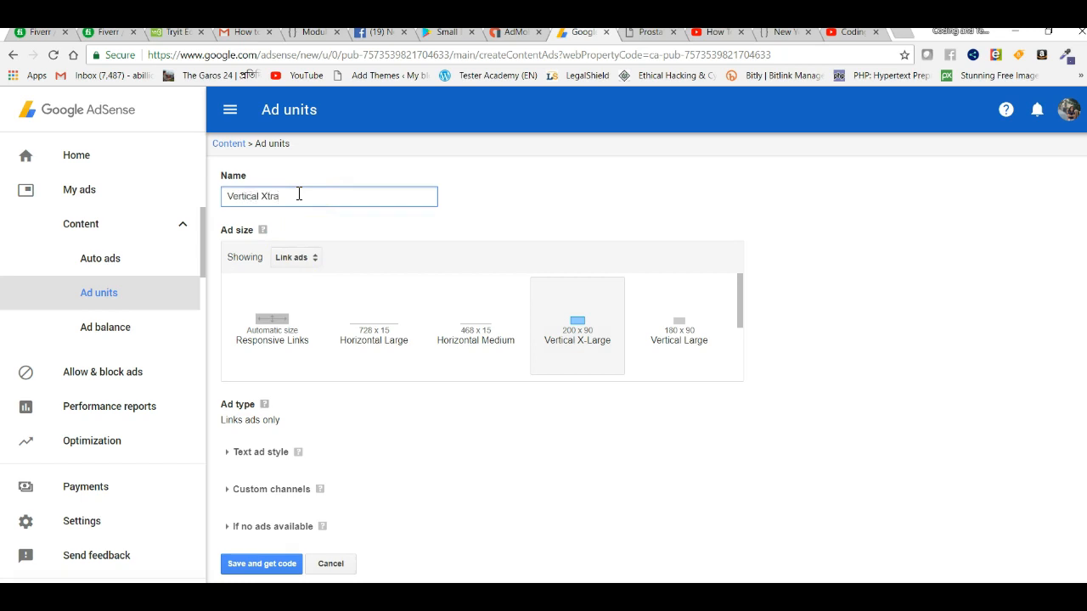
type("tical X-large 200x90")
Save the Vertical X-large 200x90 ad unit and copy its generated ad code
left_click(266, 566)
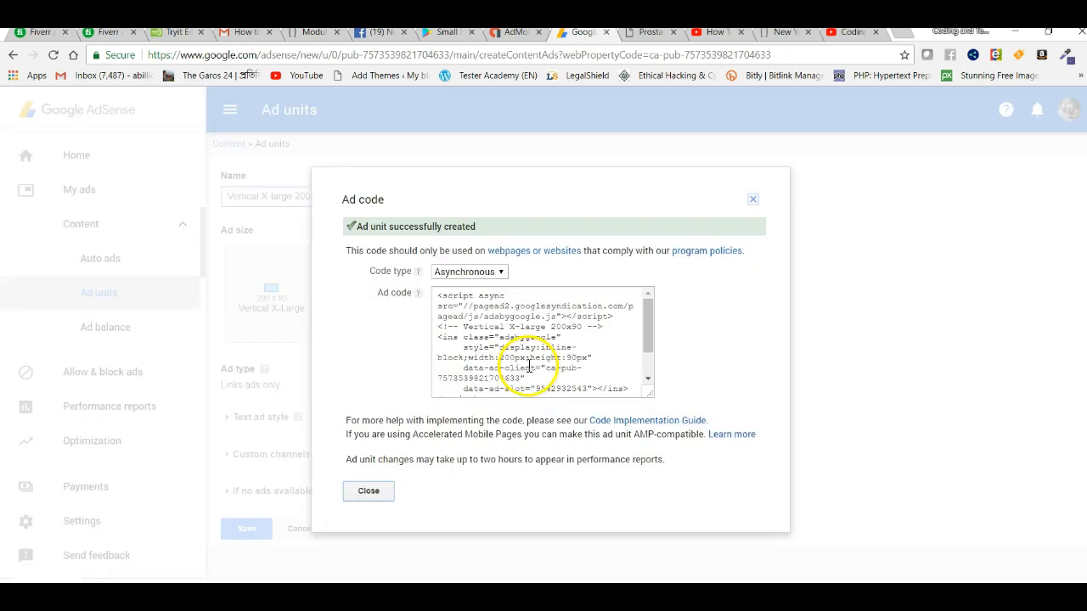
left_click(509, 365)
right_click(512, 365)
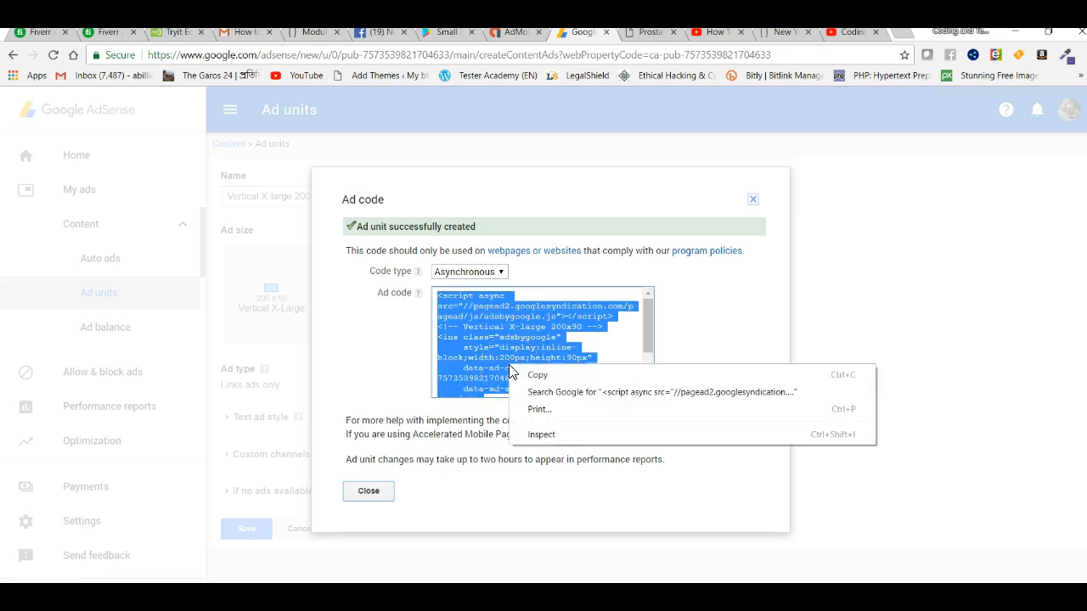
left_click(539, 376)
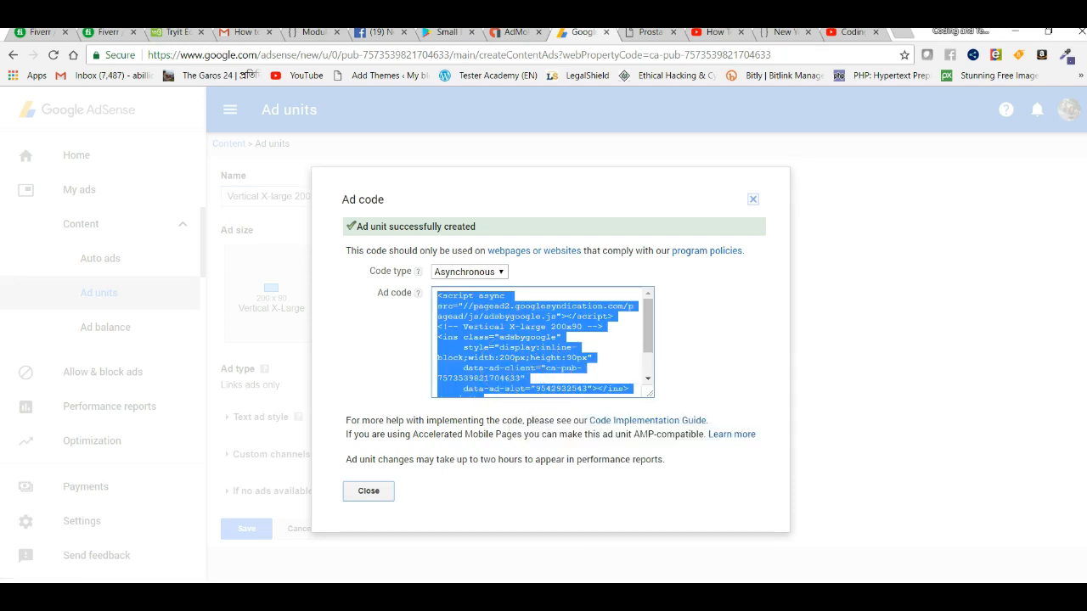
Switch to the untitled Notepad document holding the ad codes and add the heading "Vertical x-large:" below the last script block
left_click(655, 604)
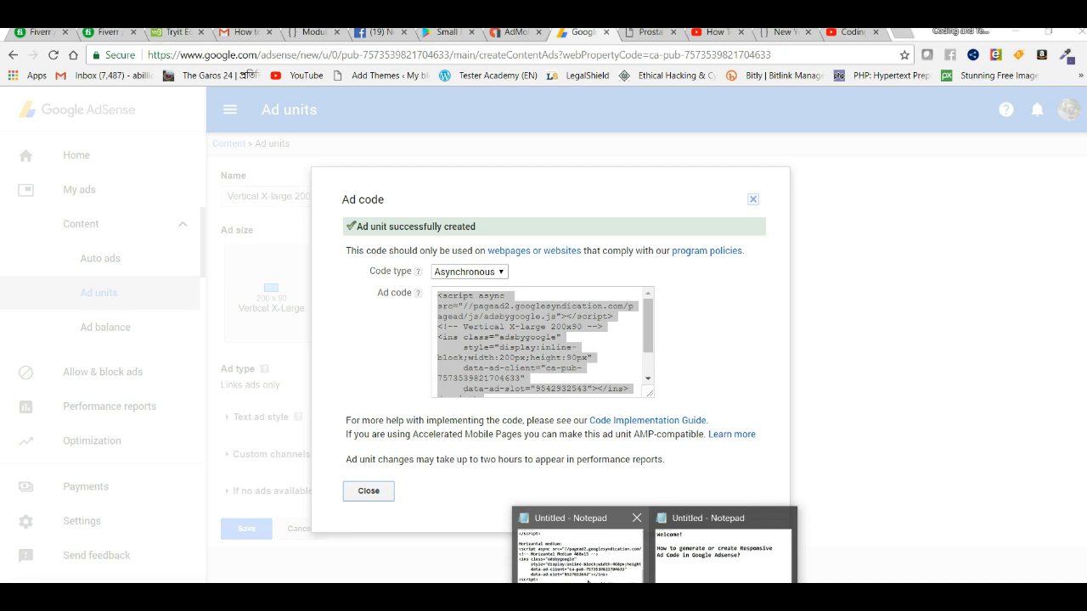
left_click(588, 582)
left_click(602, 544)
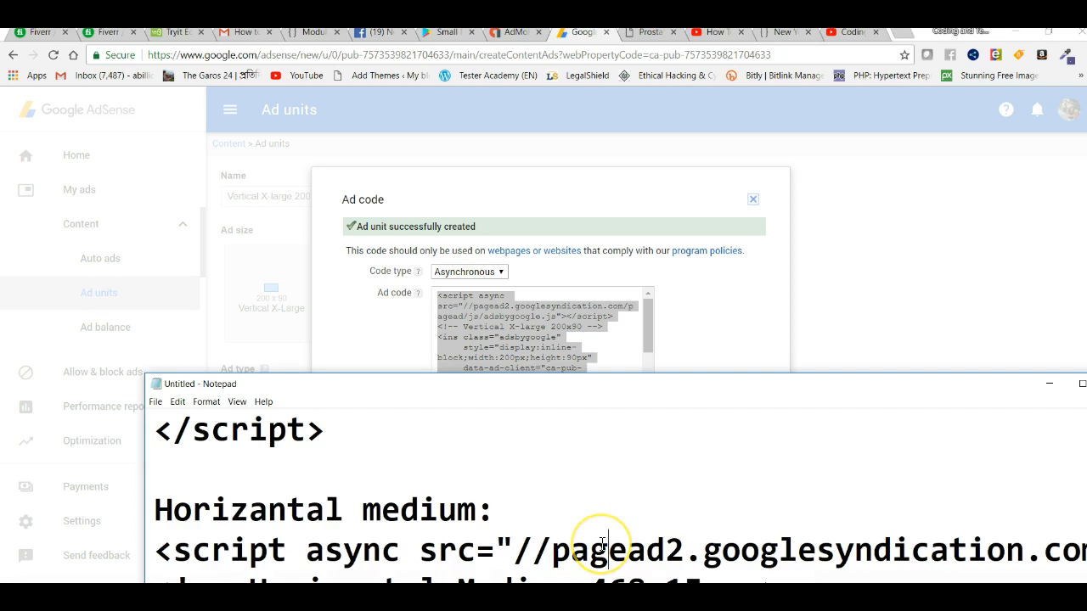
scroll(602, 544, "down", 5)
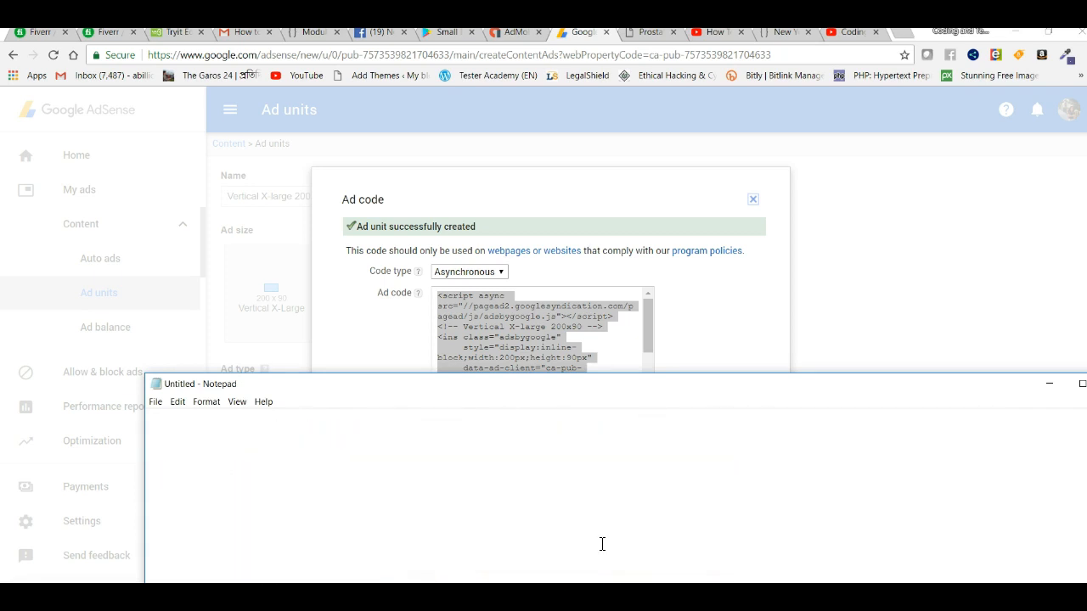
left_click(262, 455)
key("BackSpace")
key("Up")
key("Up")
key("Down")
key("Down")
key("Down")
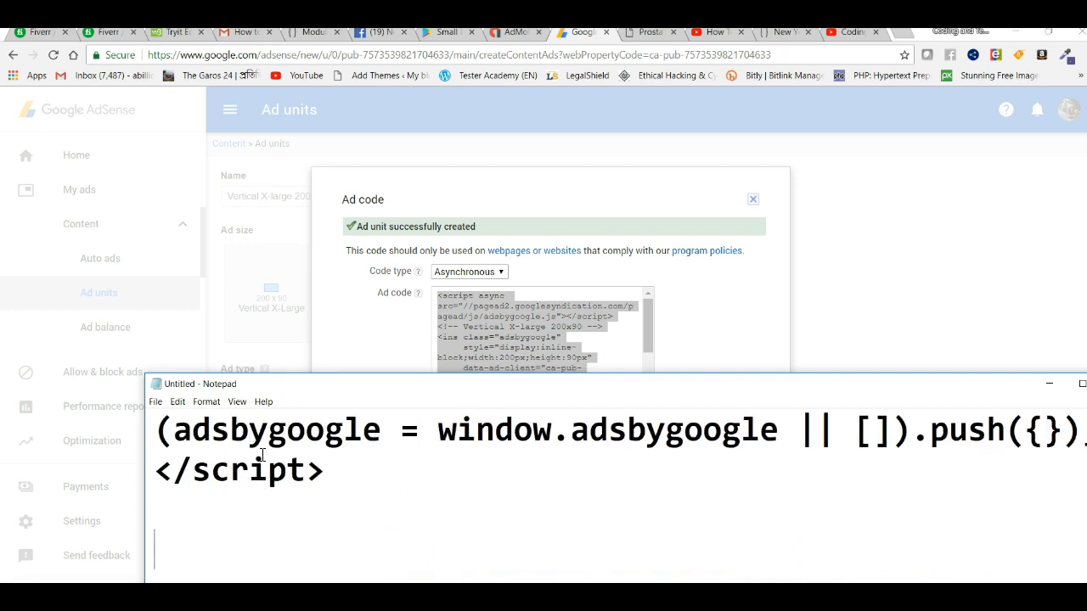
type("Vert")
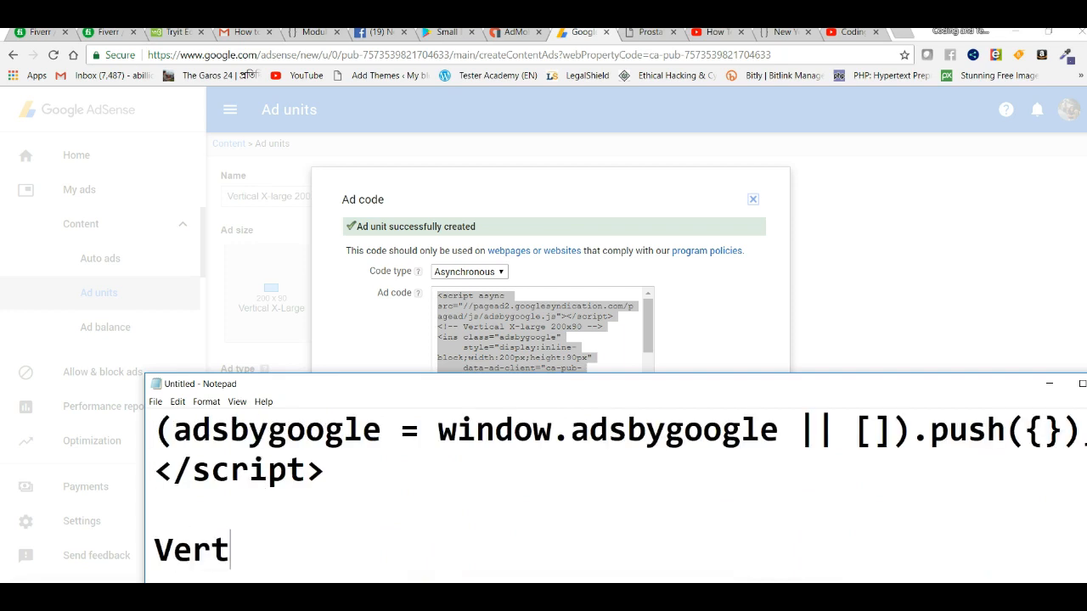
type("ical ")
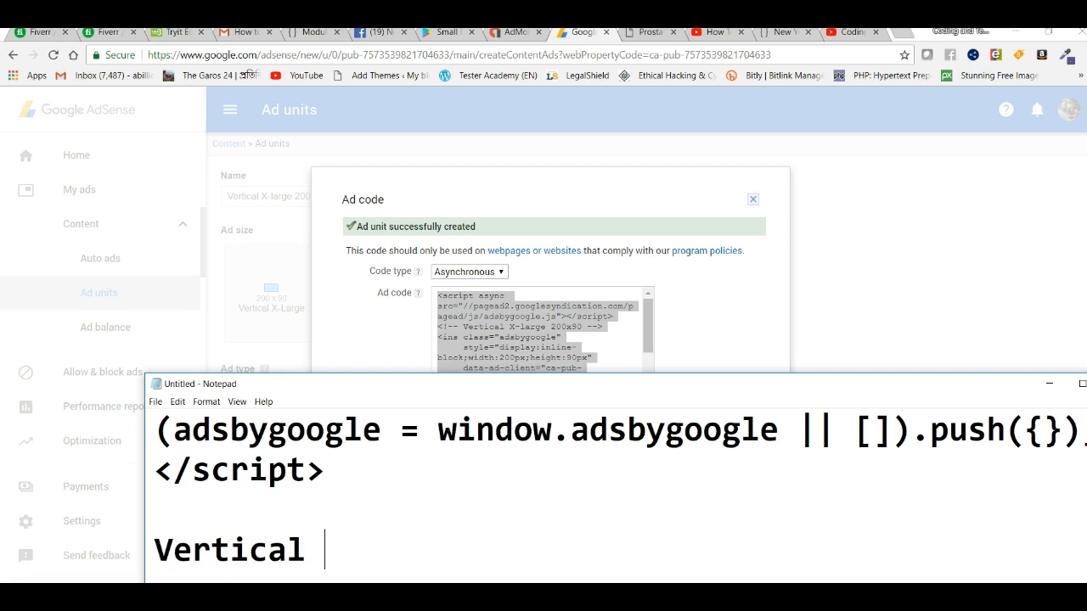
type("x-large:")
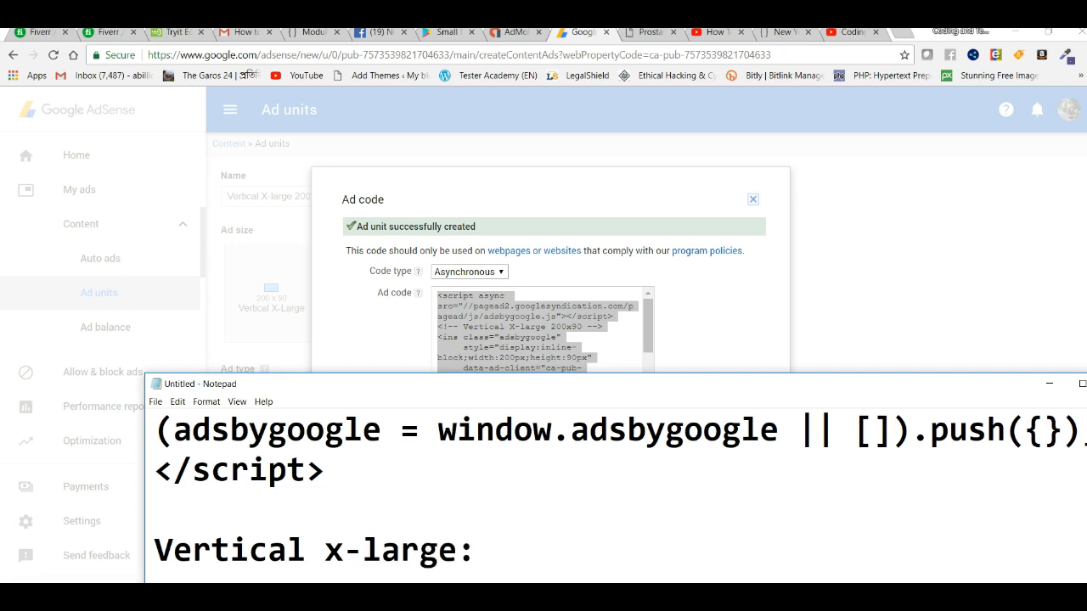
Switch back to AdSense, close the Ad code dialog, and begin a new Text & display ads unit showing the Link ads sizes
left_click(752, 199)
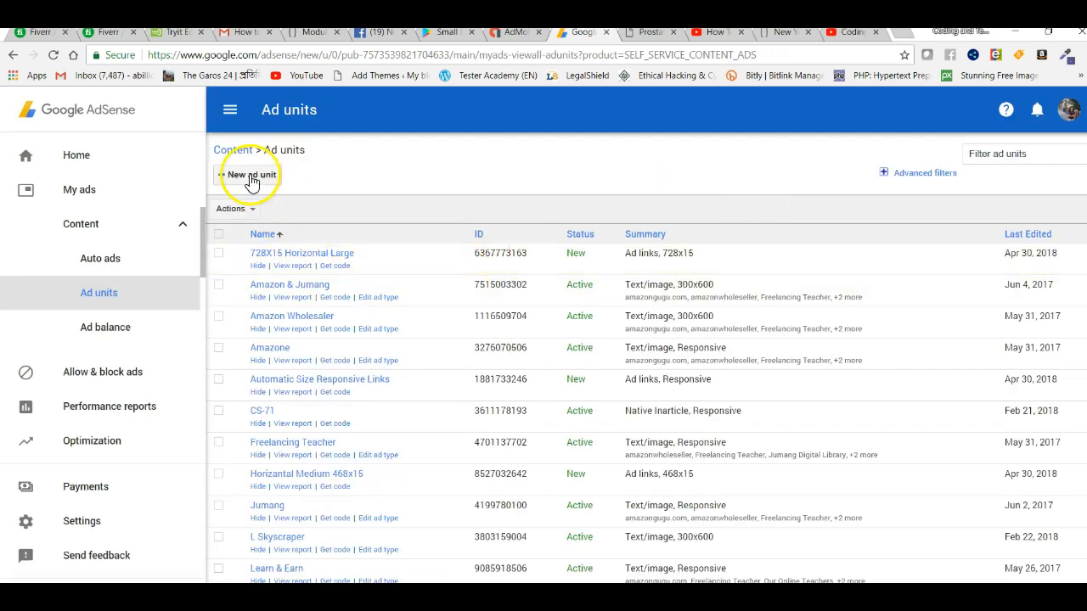
left_click(247, 175)
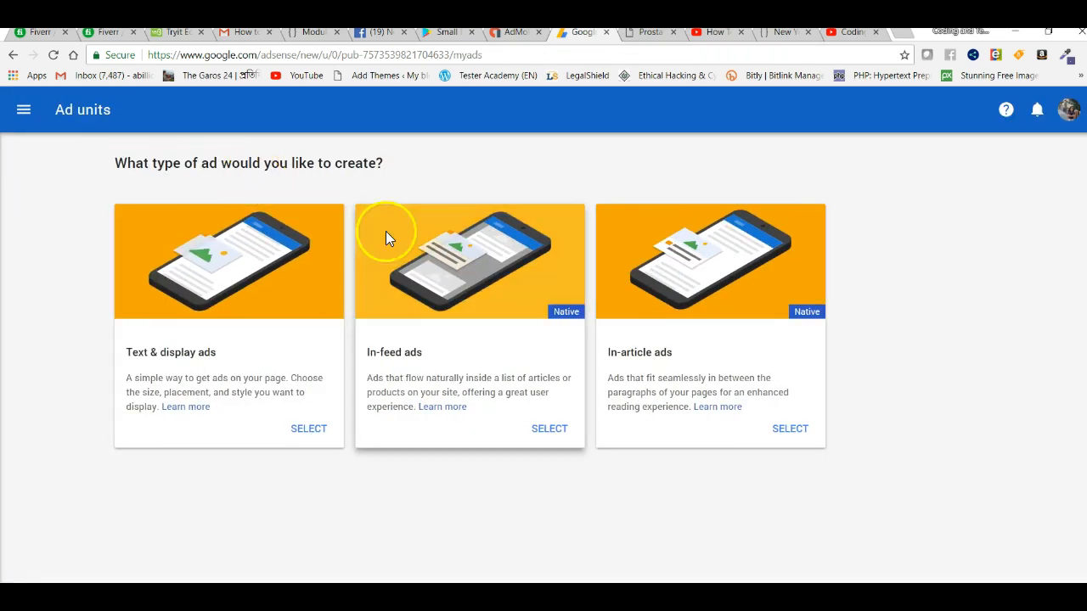
left_click(309, 431)
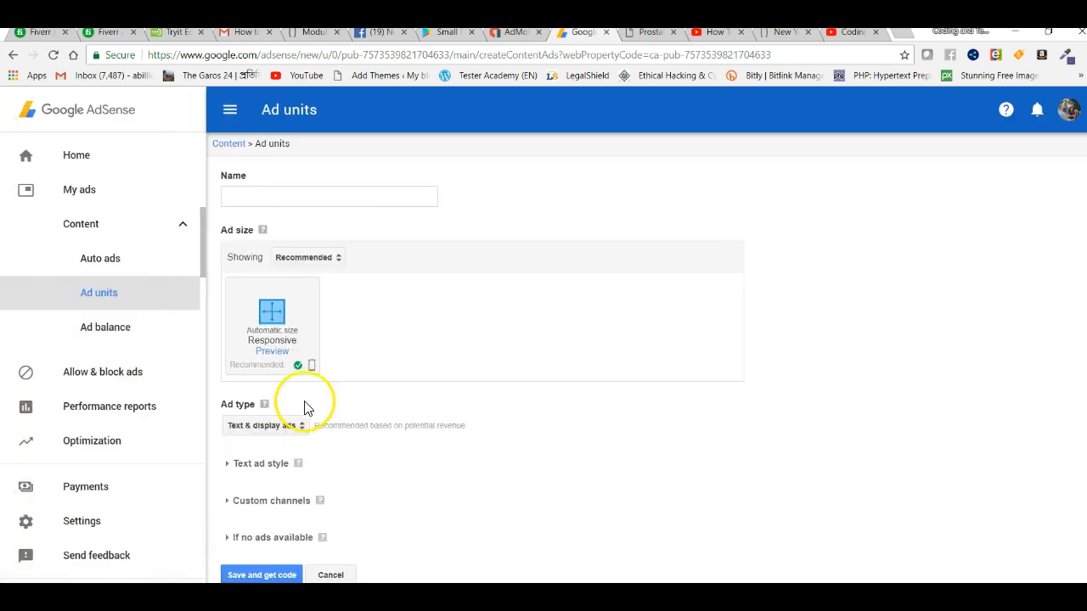
left_click(319, 258)
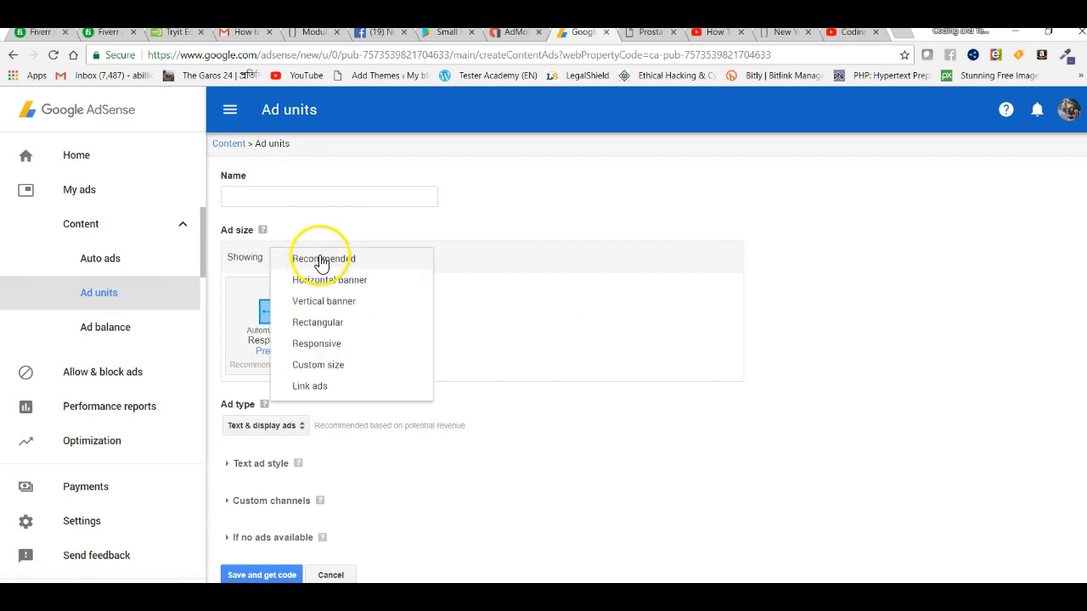
left_click(311, 386)
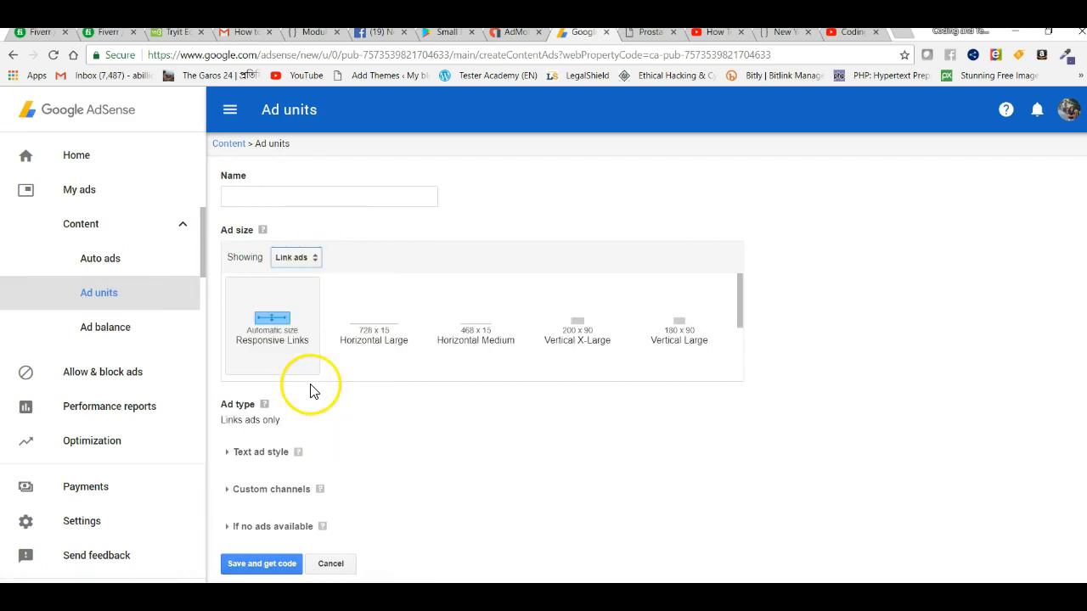
Choose the 180 x 90 Vertical Large link ad size and name the unit "Vertical Large 180x90"
left_click(684, 349)
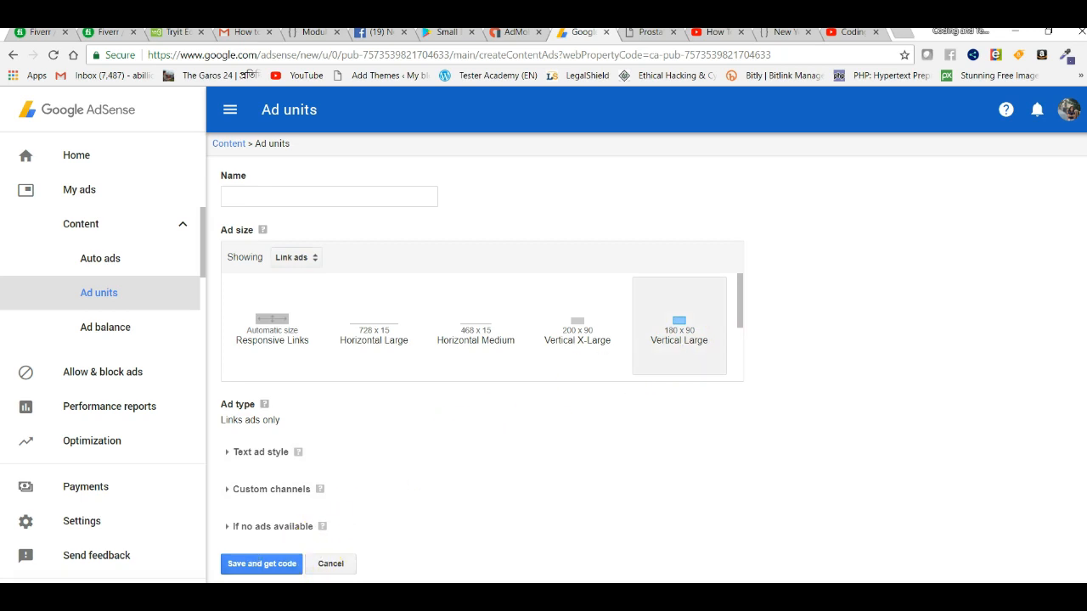
left_click(273, 566)
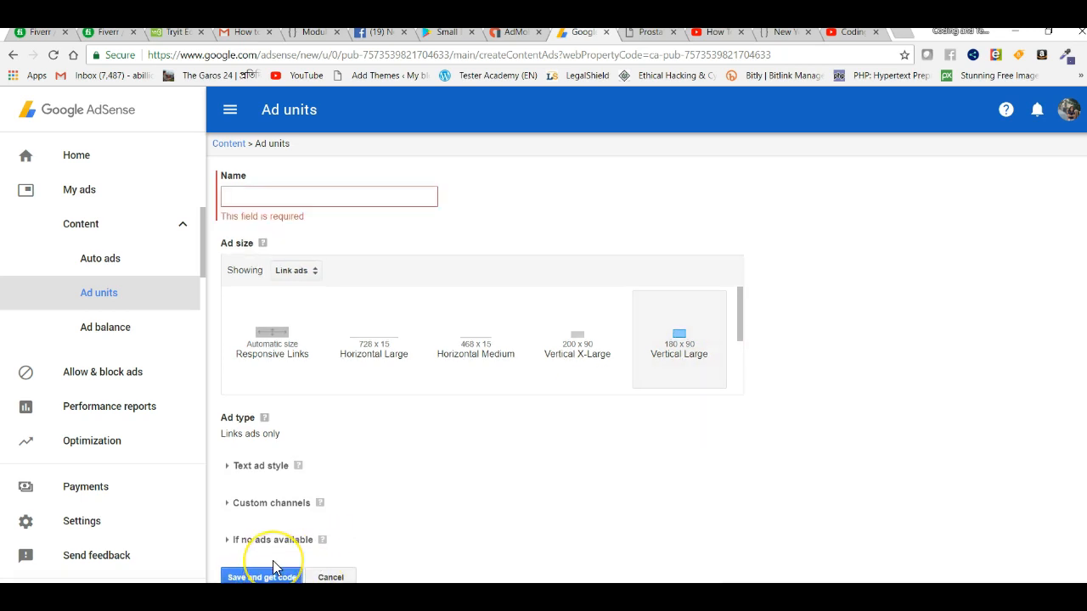
left_click(289, 192)
type("Vertical Large 180x90")
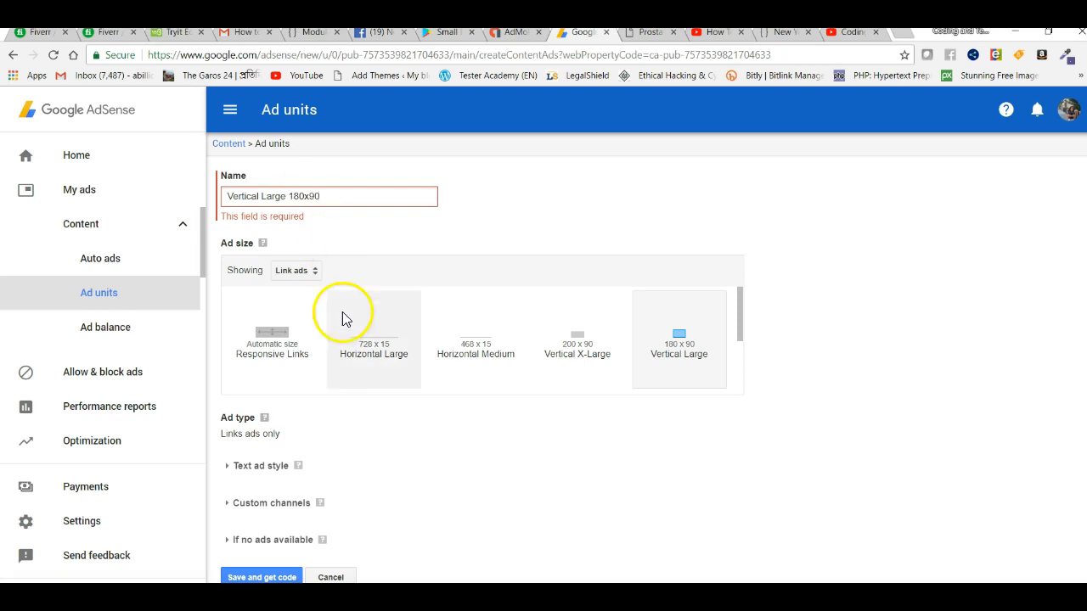
Save the Vertical Large 180x90 ad unit and copy its generated ad code
left_click(265, 577)
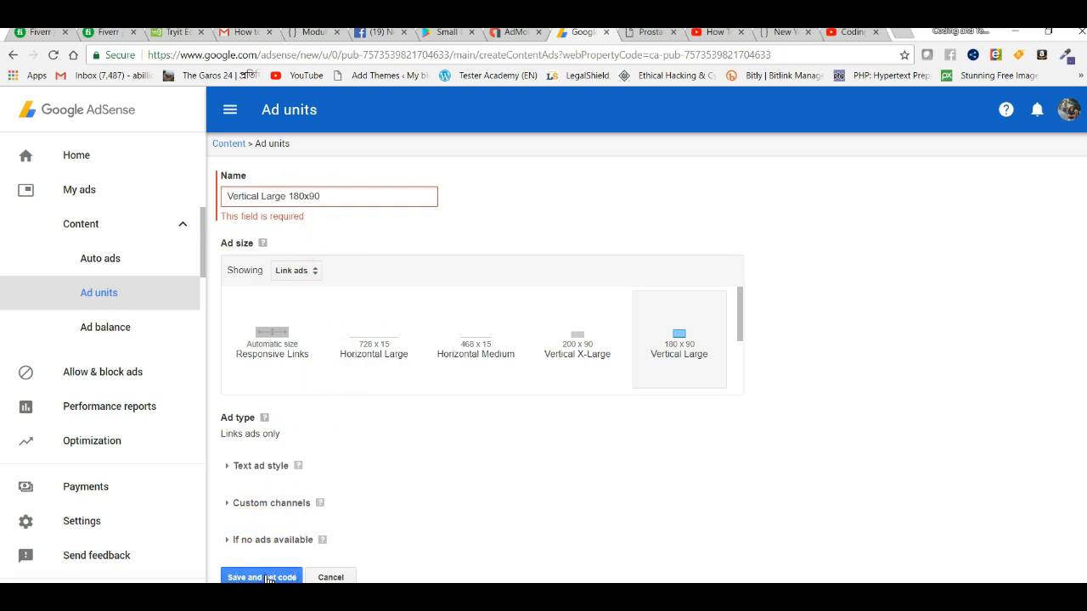
left_click(265, 563)
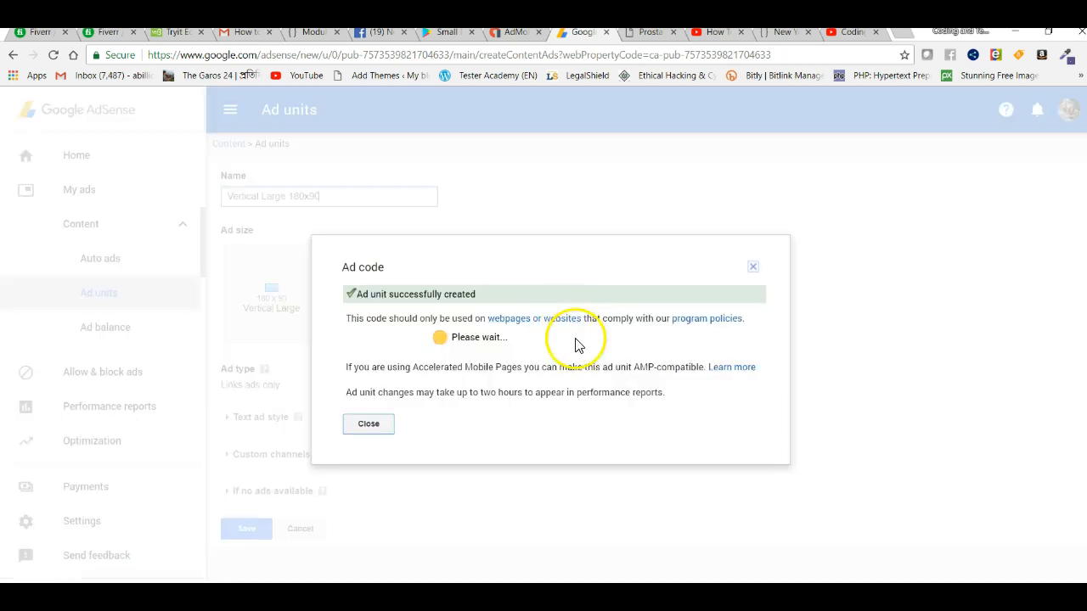
left_click(495, 353)
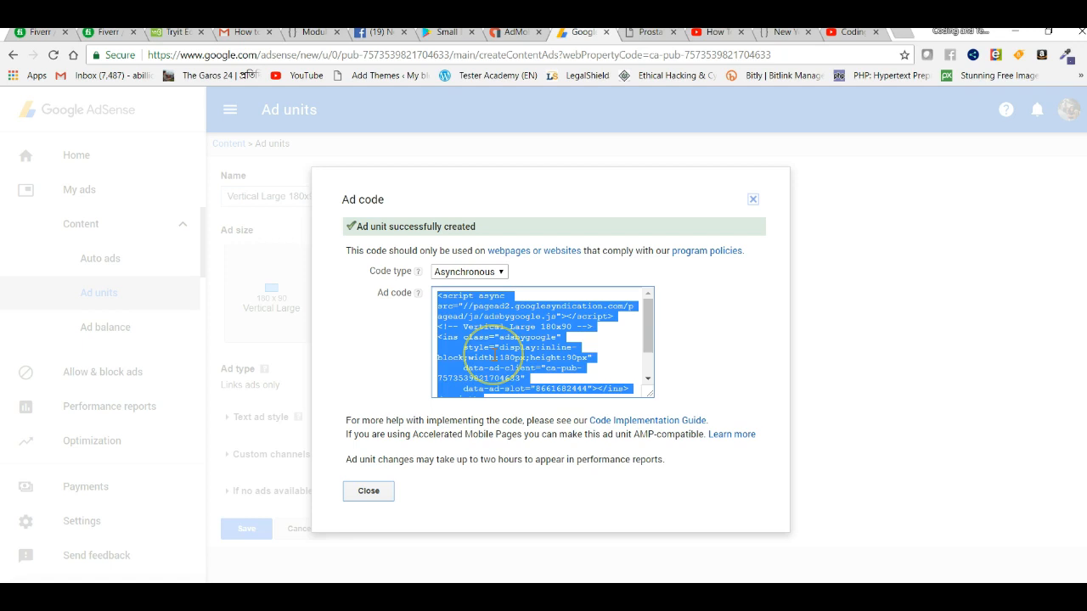
right_click(497, 354)
left_click(513, 364)
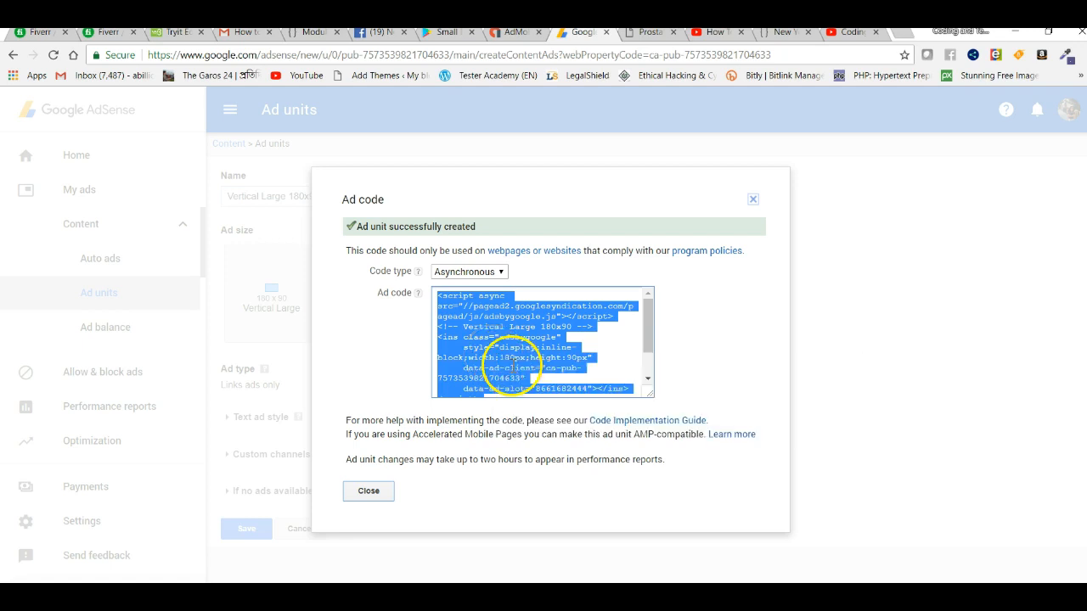
Close the Ad code dialog, switch to the Notepad document with the ad codes, and paste the Vertical Large 180x90 code at the end
left_click(753, 202)
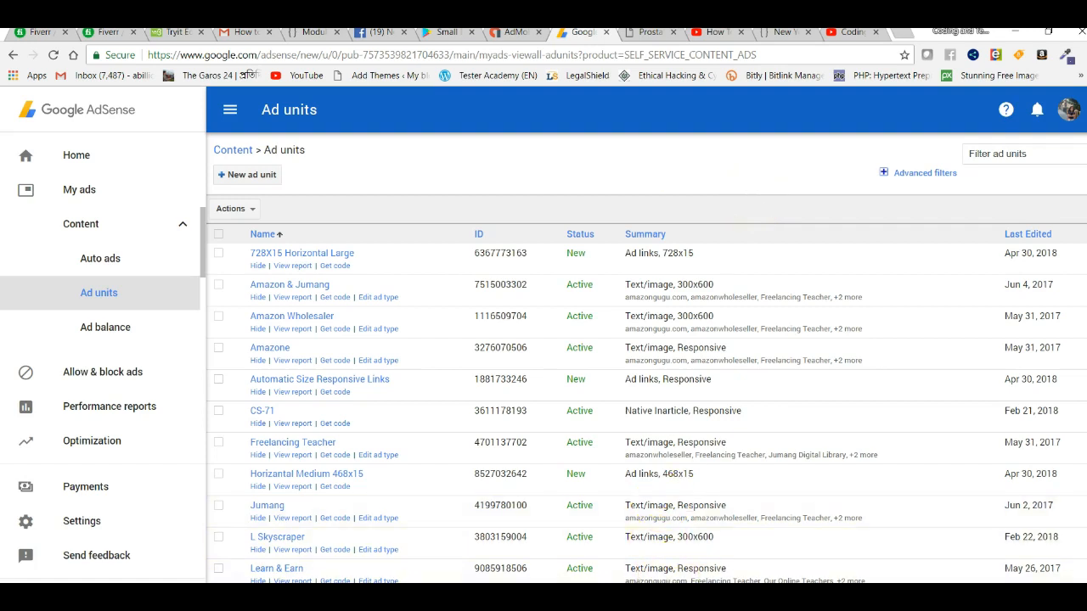
mouse_move(656, 599)
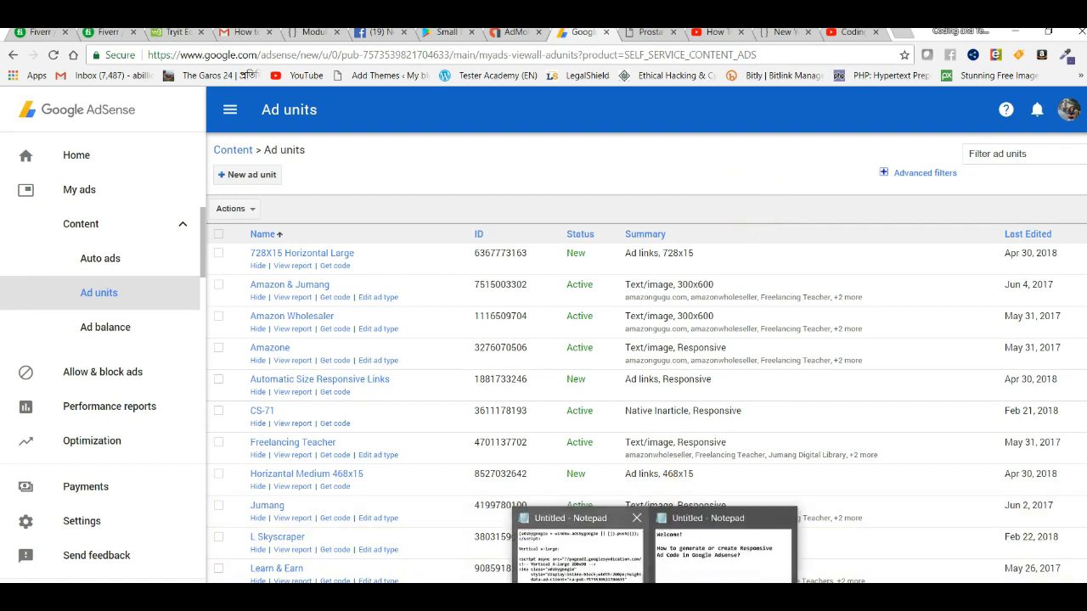
left_click(579, 550)
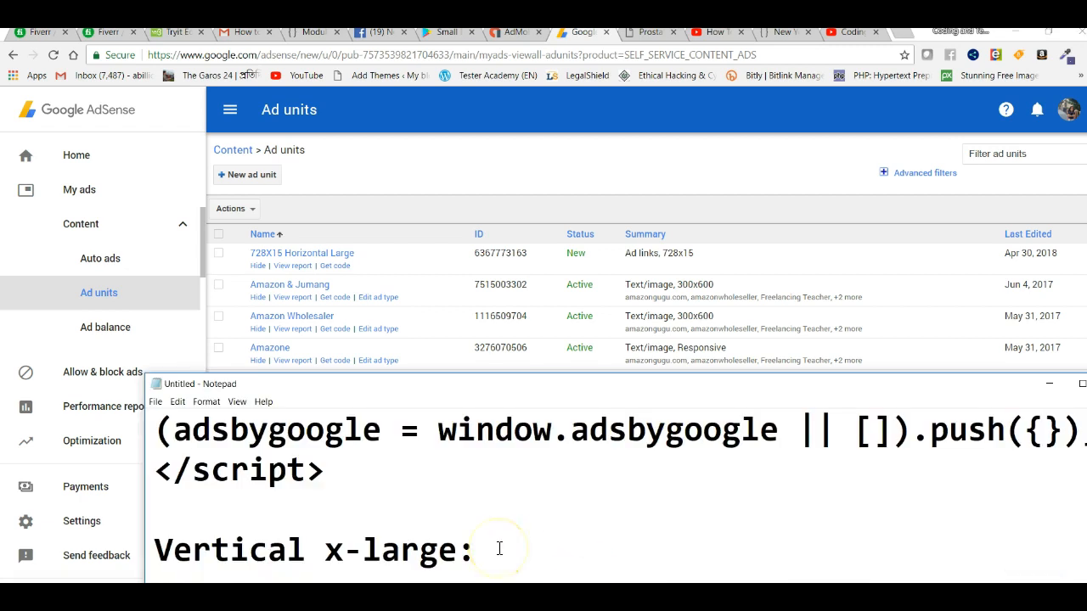
key("ctrl+v")
scroll(500, 548, "down", 4)
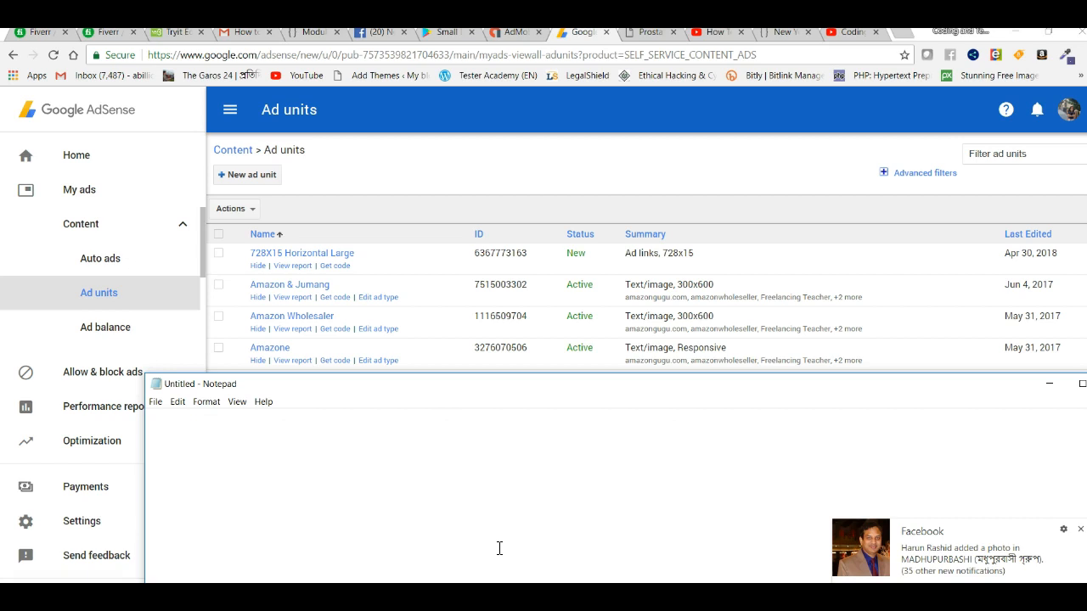
key("ctrl+v")
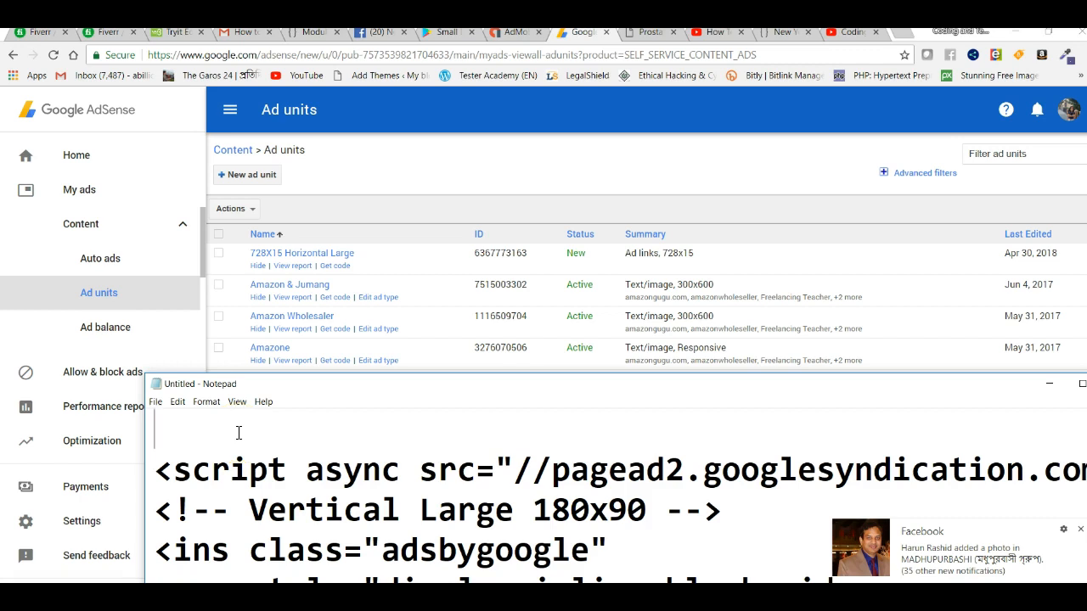
Add the heading "Vertical Large 180x90:" above the pasted code, with a blank line beneath it
type("Vertica")
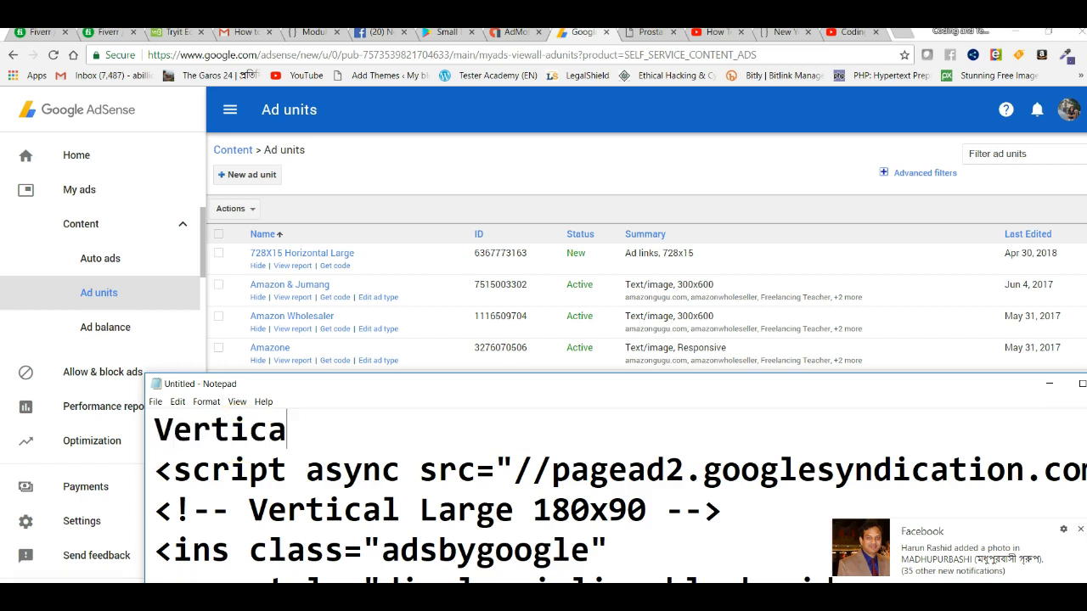
type("l Large")
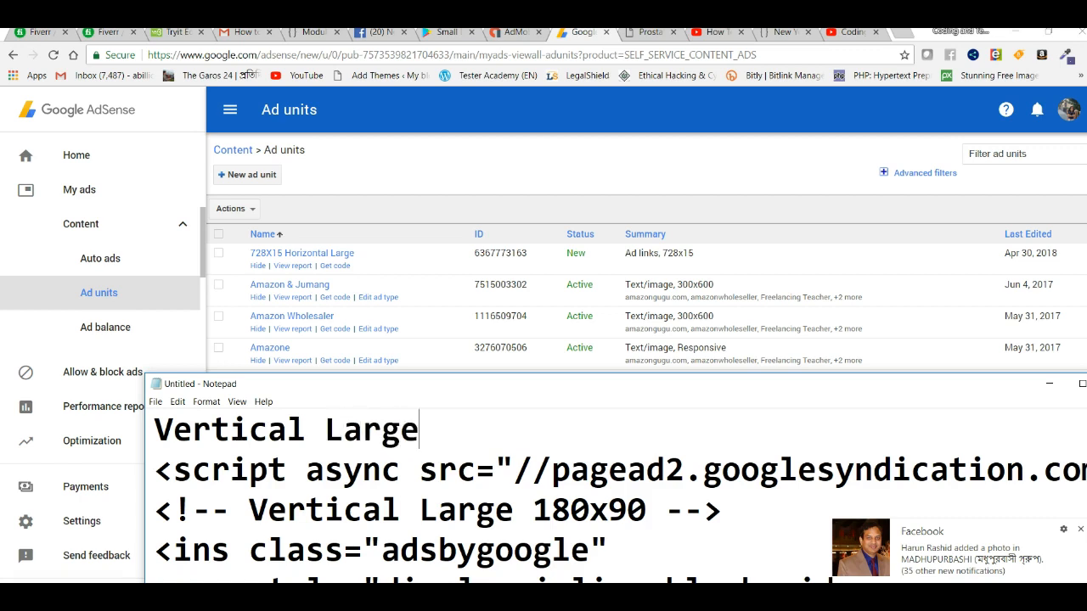
type(" 180x")
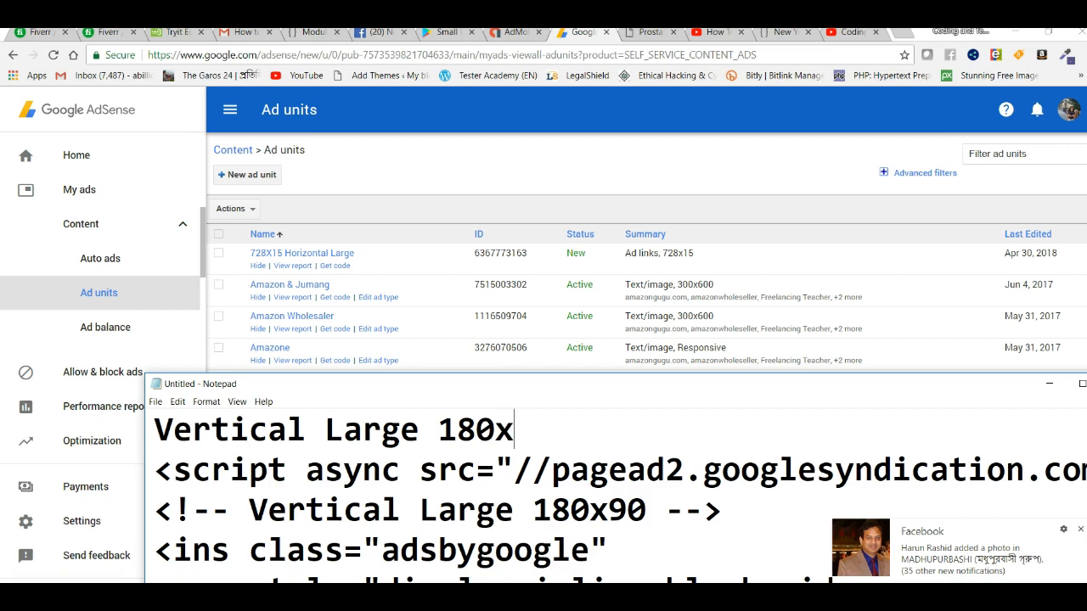
type("90:")
key("Return")
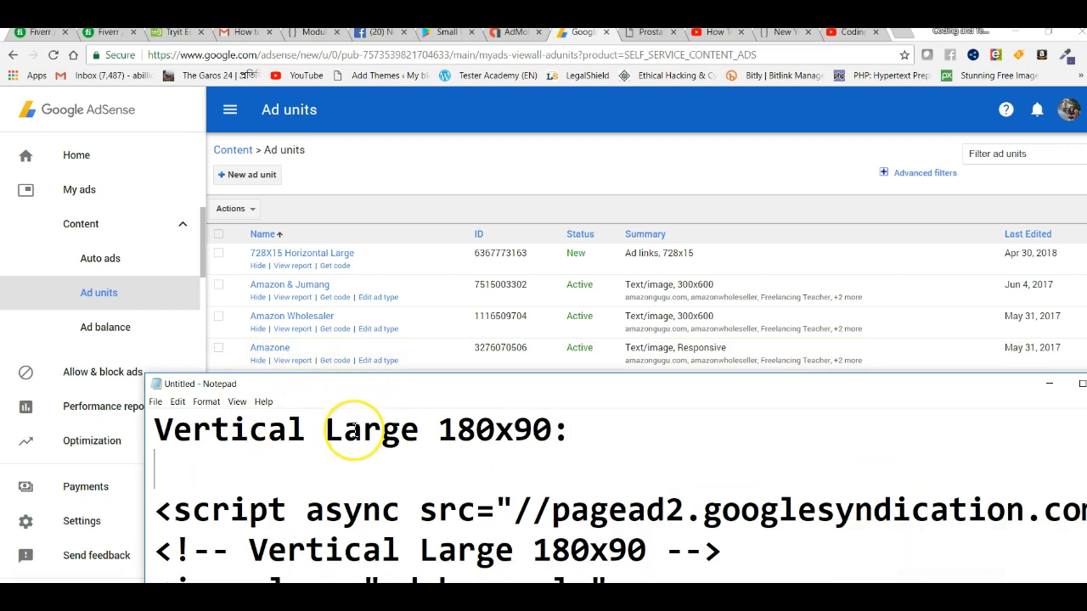
Move the Notepad window to show more text and insert a blank line between the Vertical X-large code and the Vertical Large 180x90 heading
left_click_drag(488, 384, 356, 80)
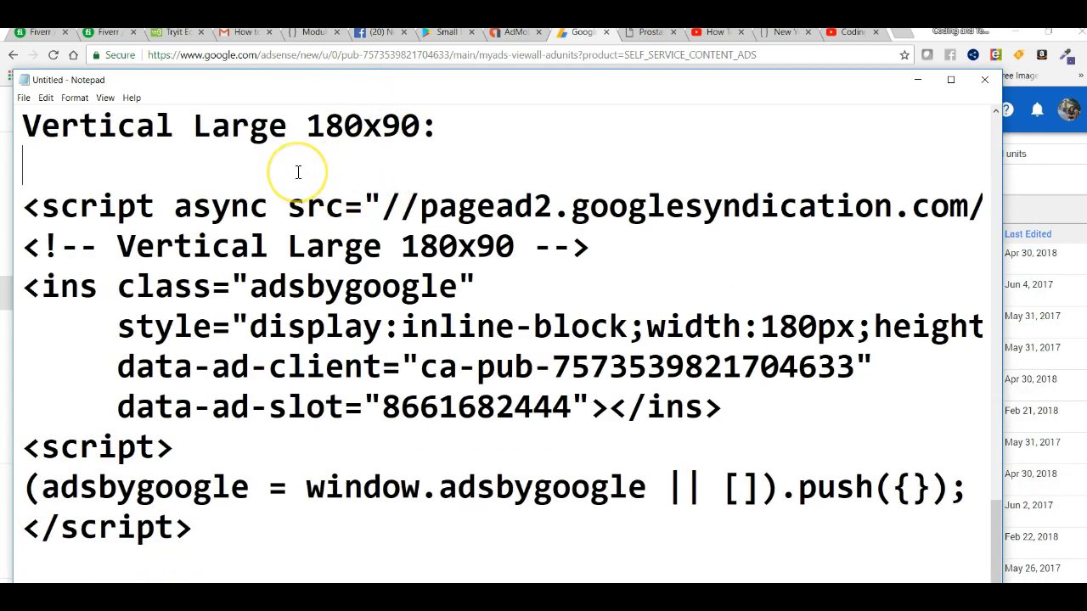
key("Up")
key("ctrl+v")
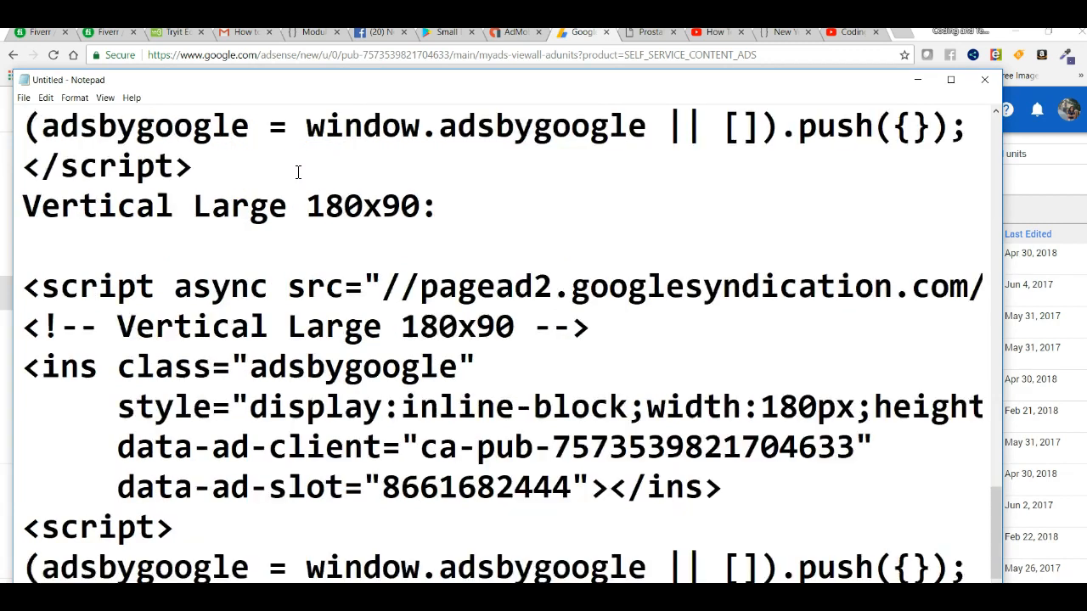
scroll(298, 173, "up", 1)
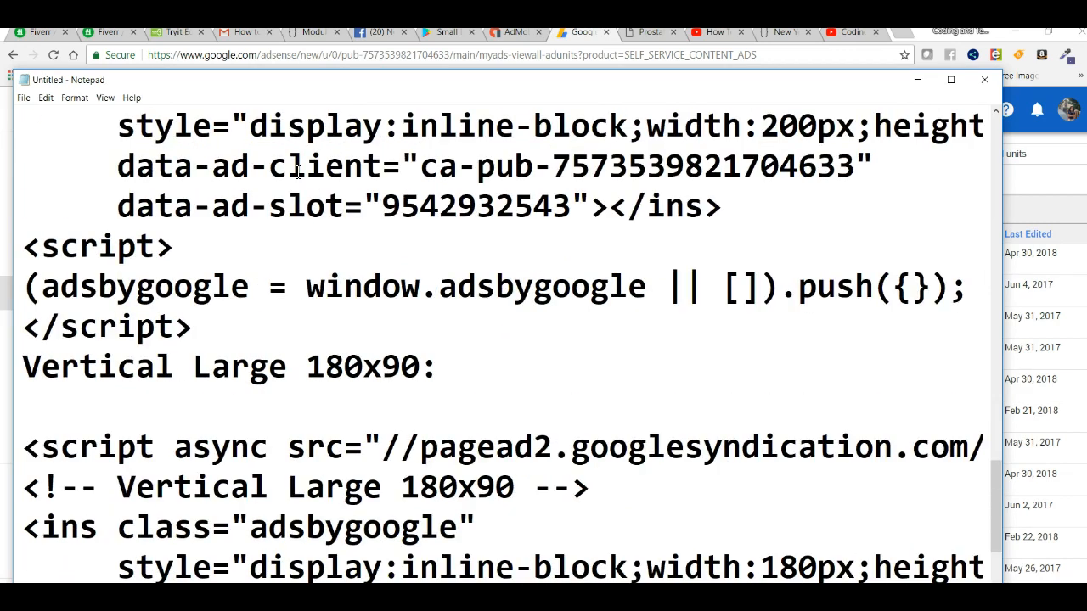
left_click(209, 323)
key("Return")
Go to the start of the document and prefix the "Responsive Code:" heading with "1) "
key("Up")
key("Up")
key("Up")
key("Up")
key("Up")
key("Up")
key("Up")
key("Up")
key("Up")
key("Up")
key("Up")
key("Up")
key("Up")
key("Up")
key("Up")
key("Up")
key("Up")
key("Up")
key("Up")
key("Up")
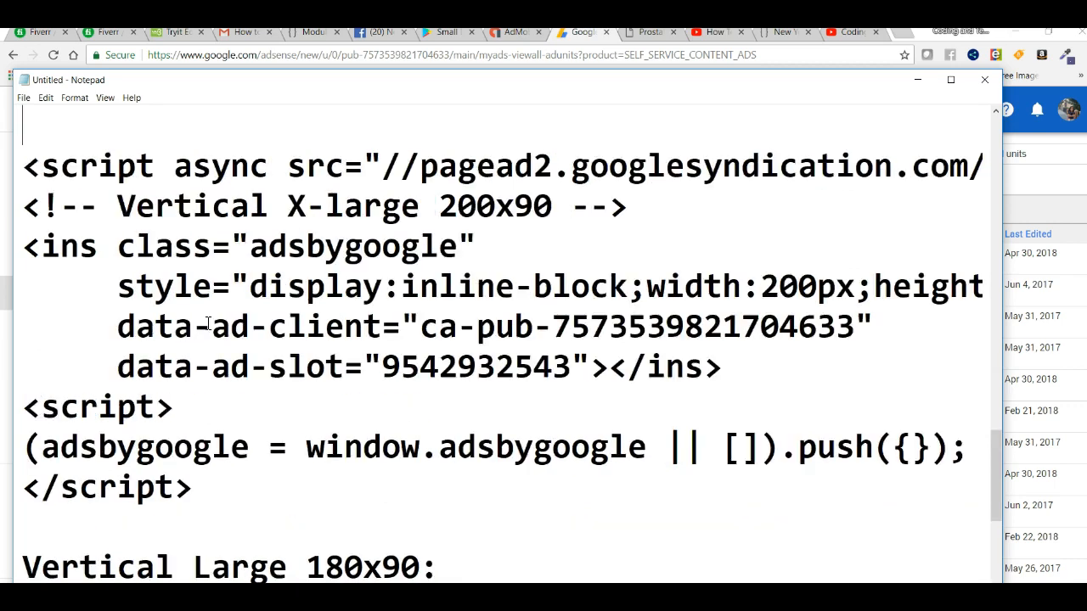
key("Up")
key("Up")
key("Up")
key("Up")
key("Up")
key("Up")
key("Up")
key("Up")
key("Up")
key("Up")
key("Up")
key("Up")
key("Up")
key("Up")
key("Up")
key("Up")
key("Up")
key("Up")
key("Up")
key("Up")
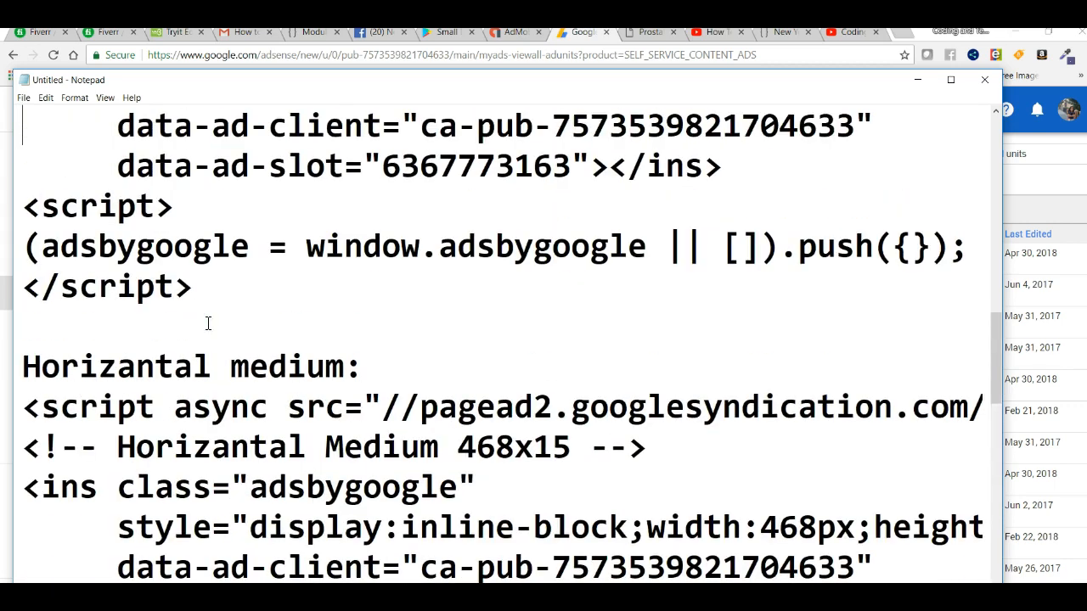
key("Up")
key("Up")
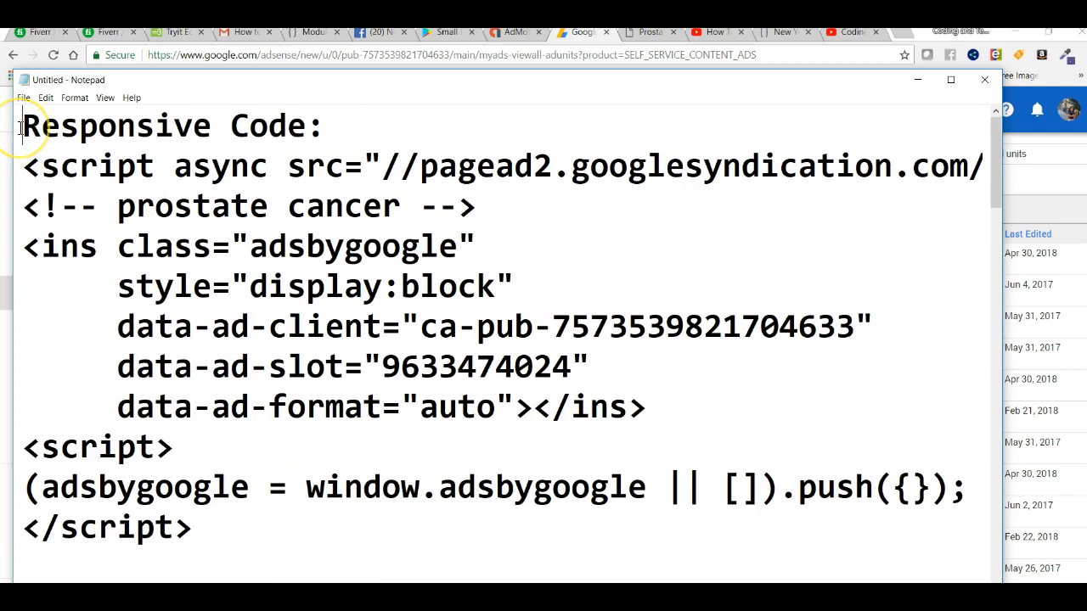
type("1)")
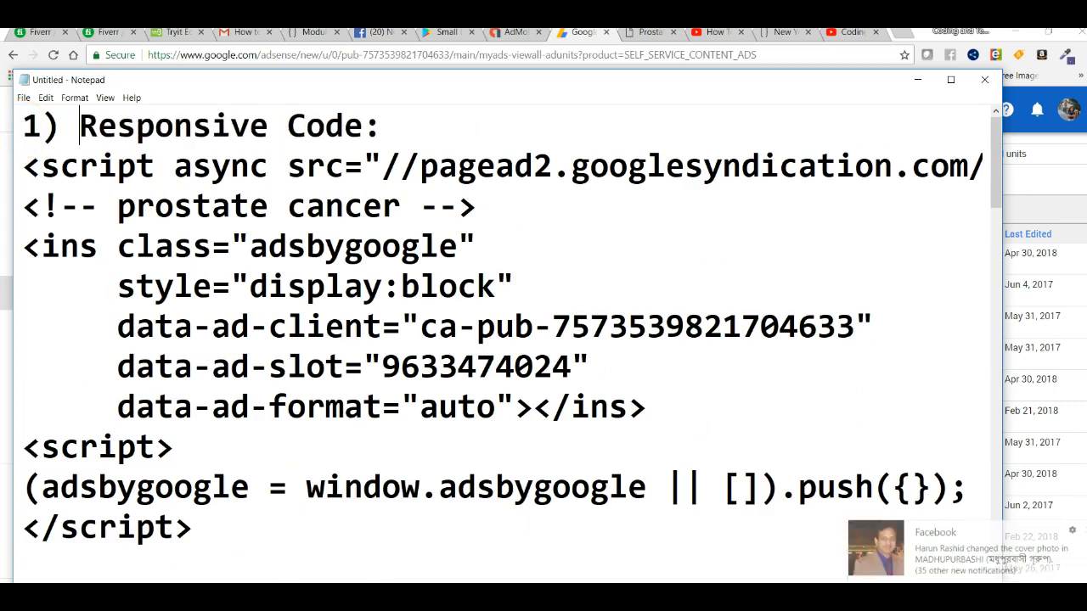
Prefix the "Aotomatic Sizze Responsive Links:" heading with "2) " and insert a blank line below it
key("Down")
key("Down")
key("Down")
key("Down")
key("Down")
key("Down")
key("Down")
key("Down")
key("Down")
key("Down")
key("Down")
key("Down")
key("Down")
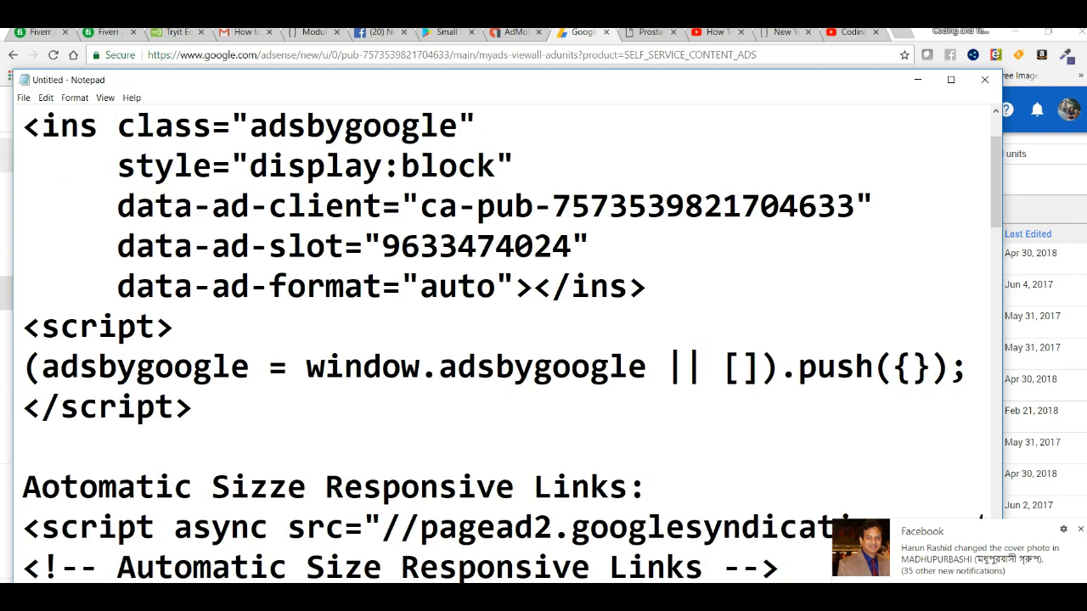
left_click(19, 486)
type("2)")
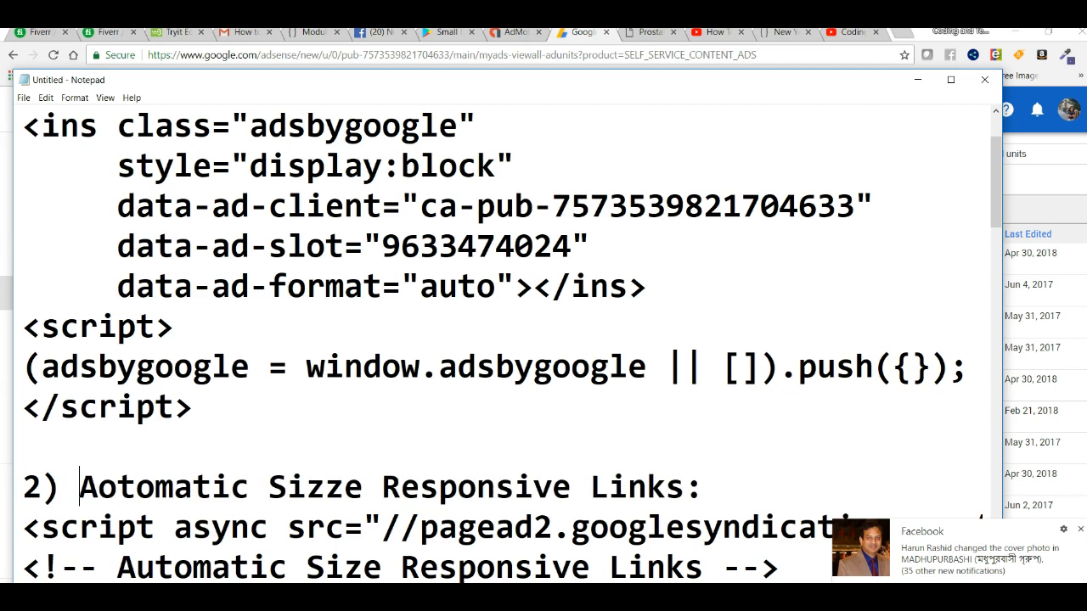
left_click(28, 527)
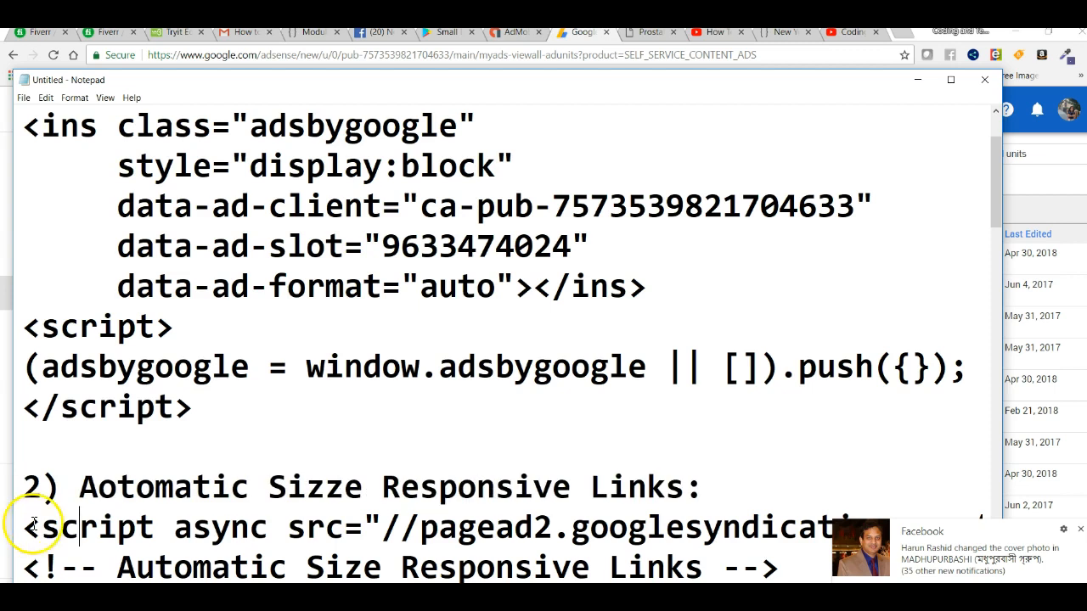
key("Return")
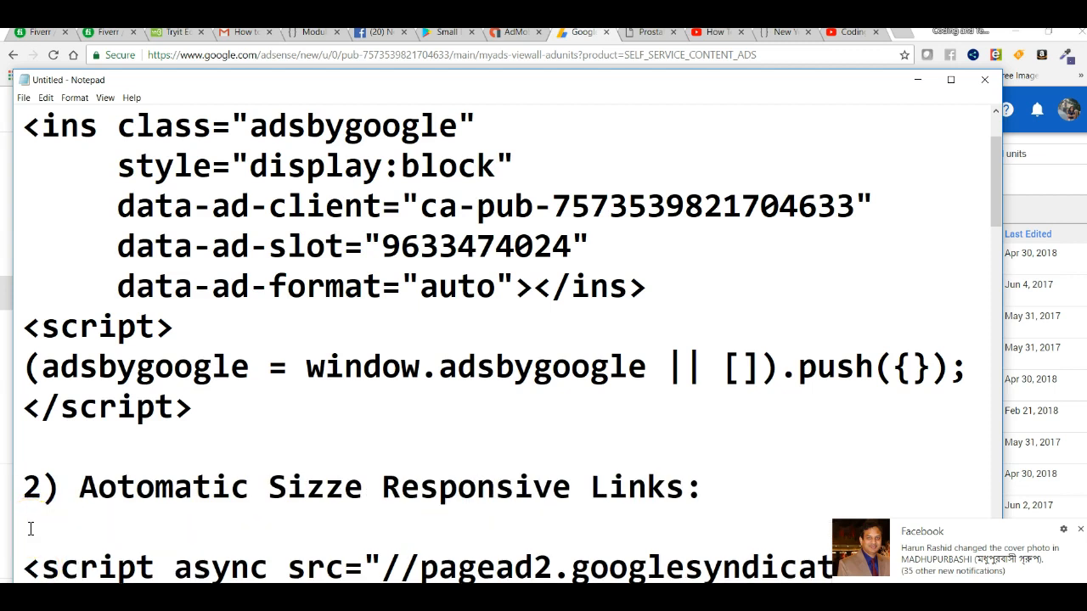
Prefix the "Horizantal Large 728x15:" heading with "3) " and the "Horizantal medium:" heading with "4) "
scroll(30, 529, "down", 4)
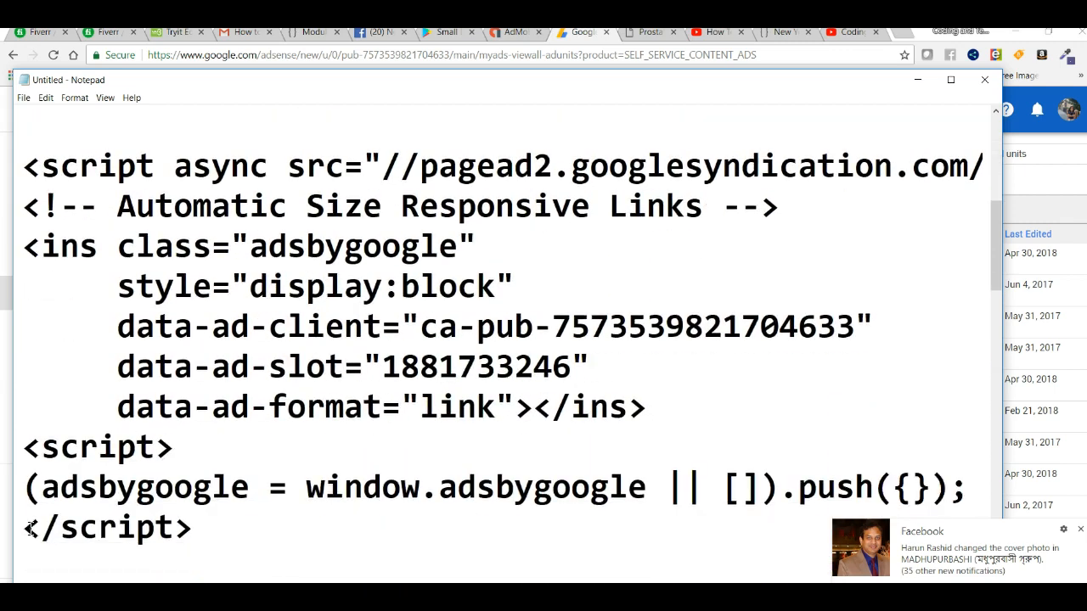
scroll(28, 528, "down", 1)
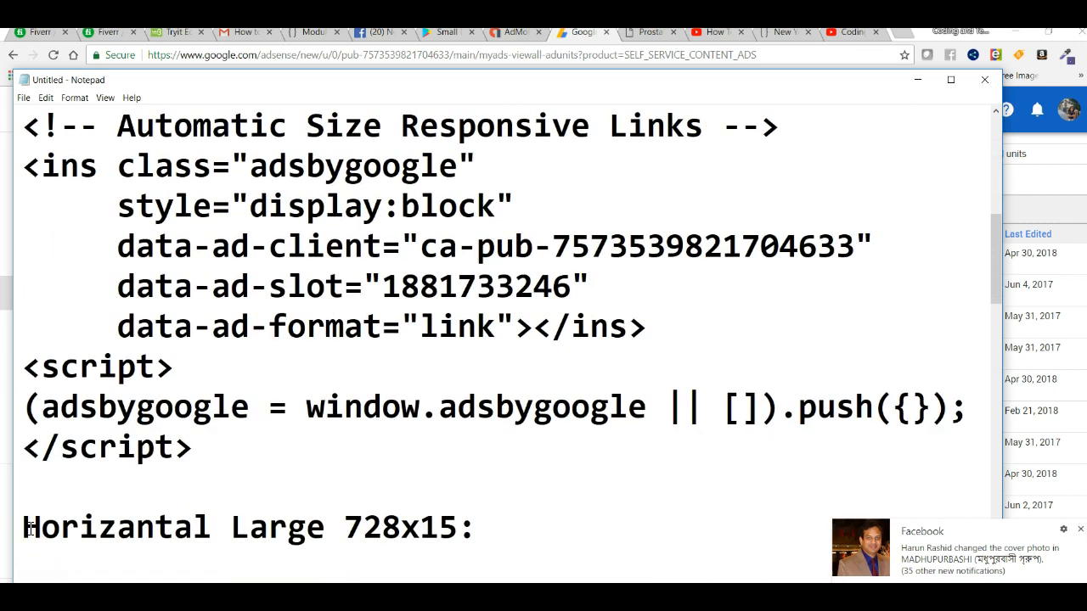
type("3)")
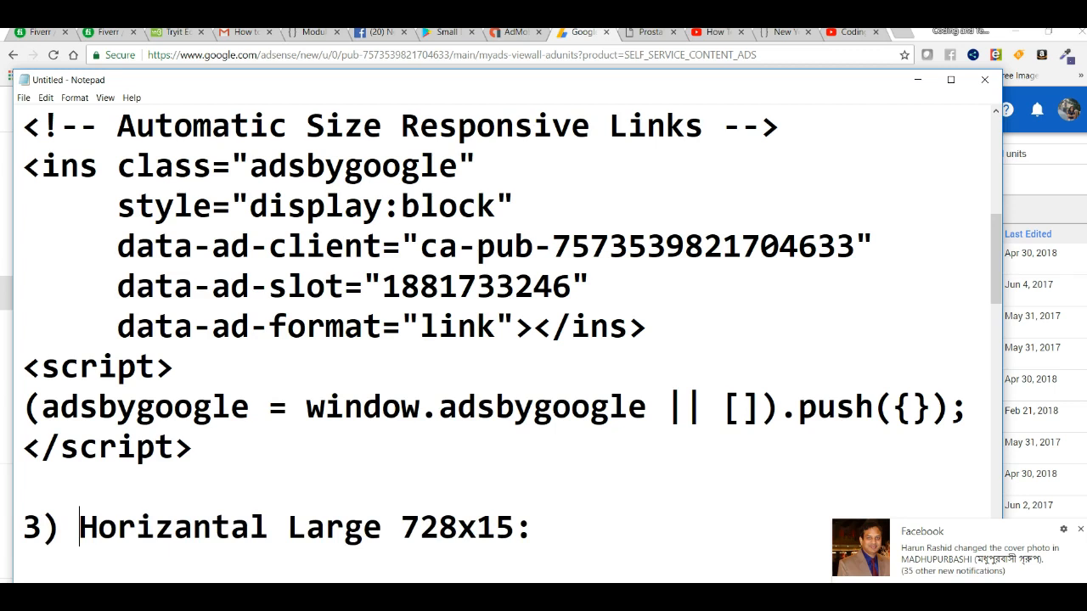
scroll(30, 528, "down", 4)
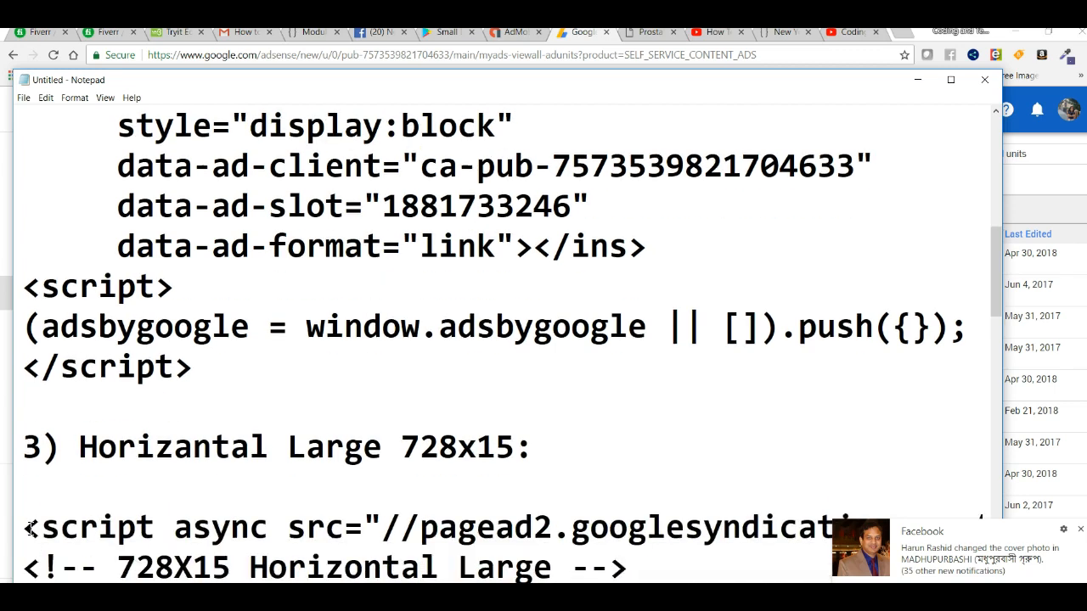
scroll(28, 528, "down", 2)
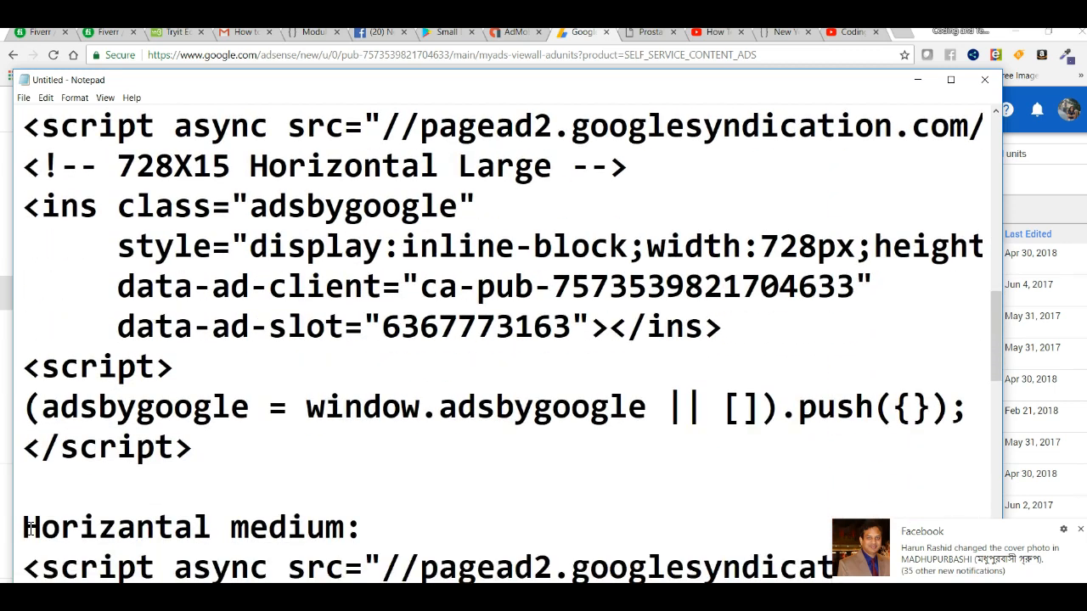
left_click(25, 490)
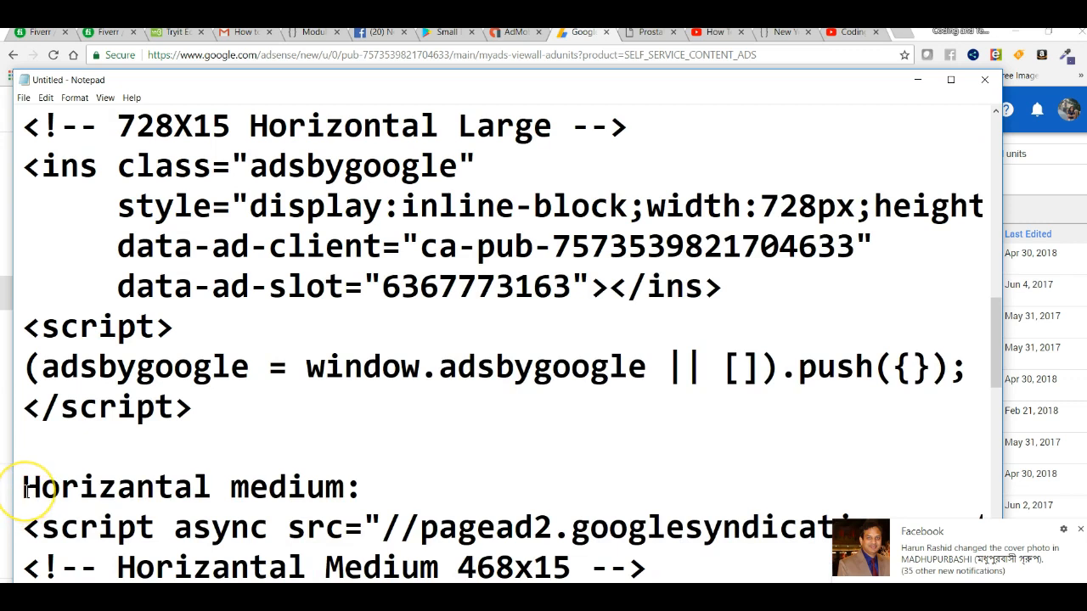
type("4)")
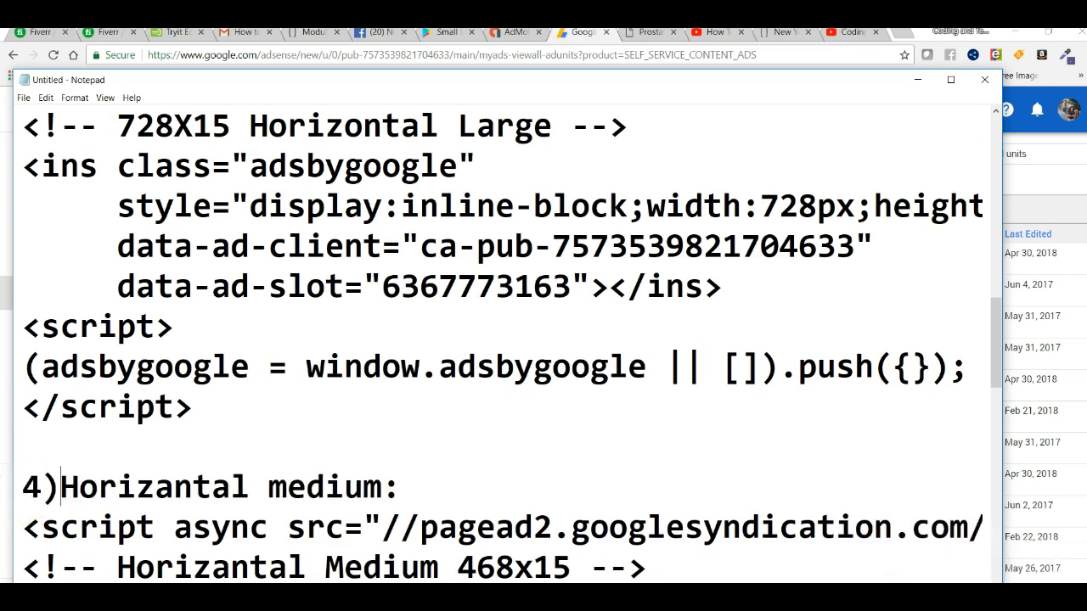
Prefix the "Vertical x-large:" heading with "5) "
scroll(28, 491, "down", 3)
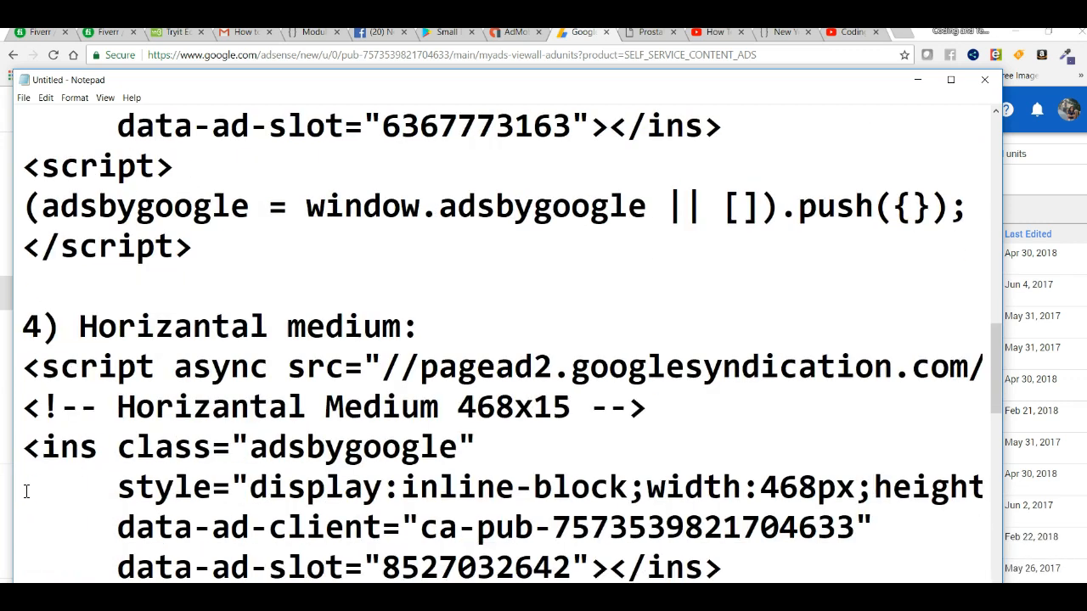
scroll(26, 490, "down", 1)
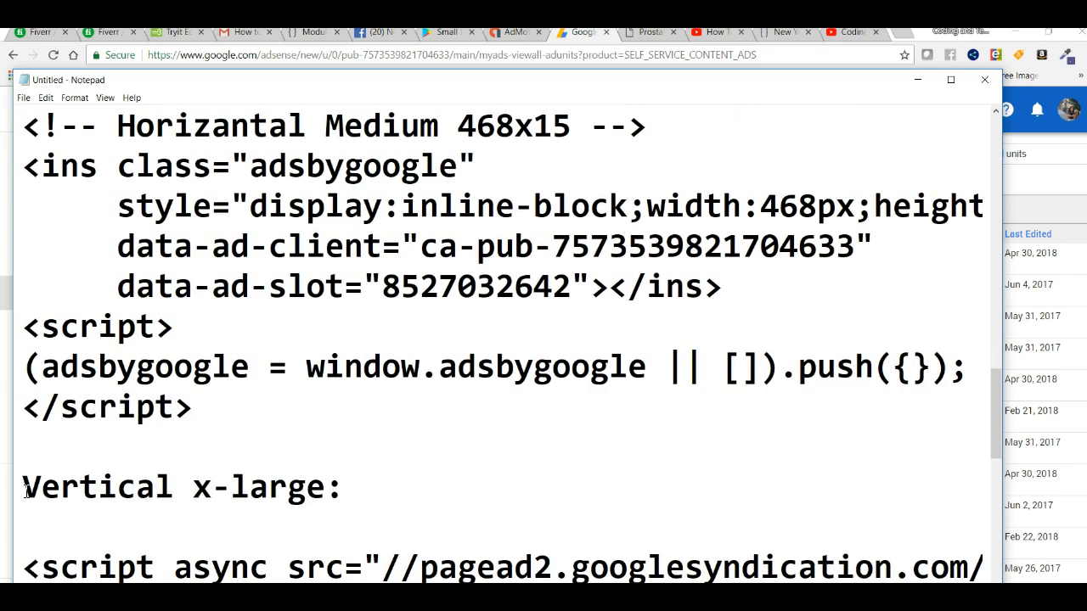
left_click(25, 487)
type("5")
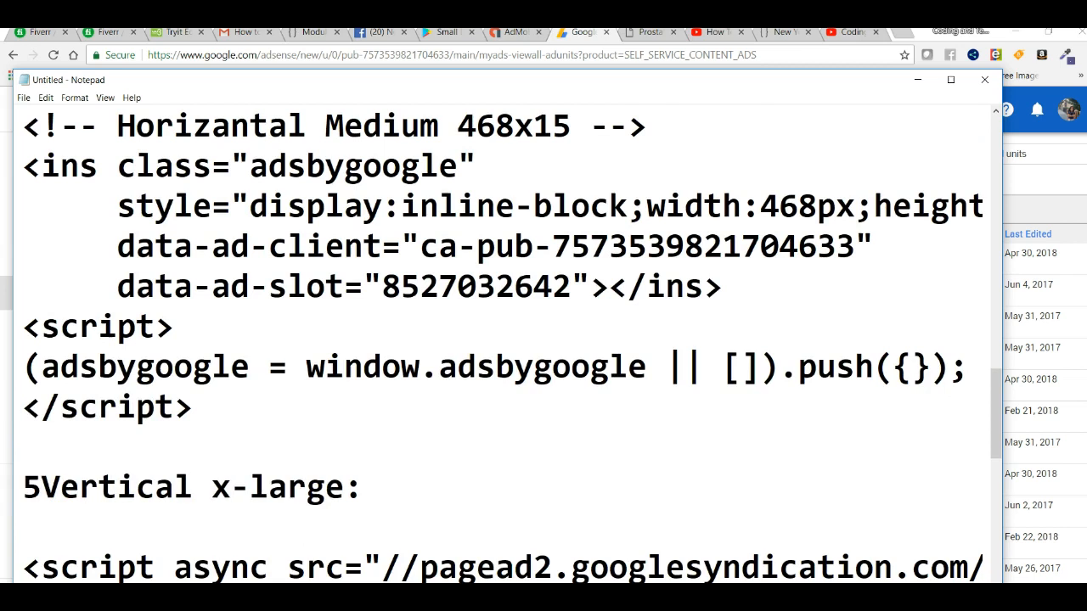
type(")")
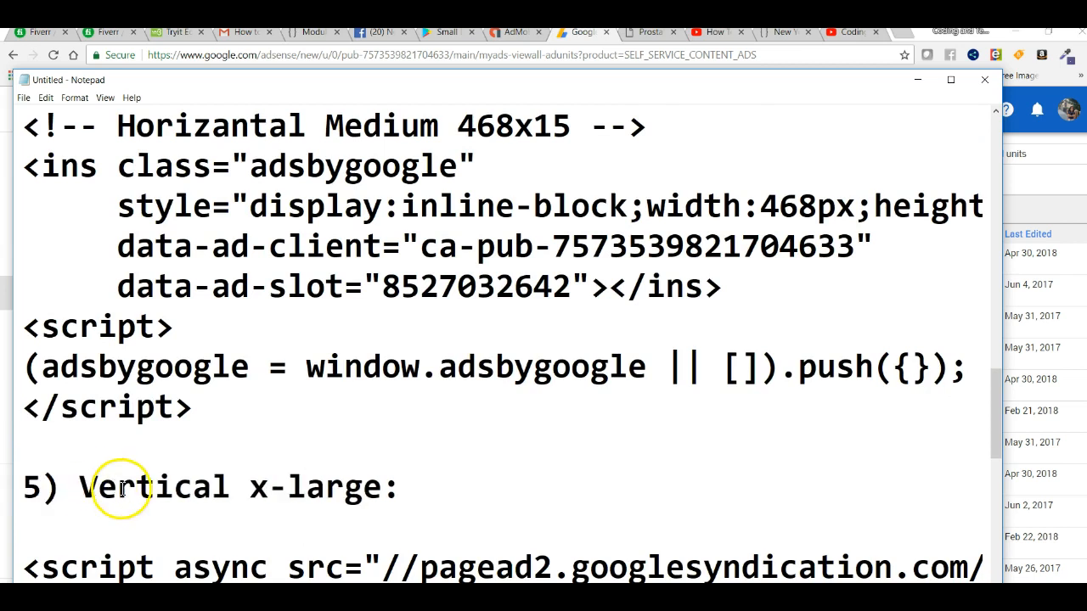
scroll(128, 493, "down", 15)
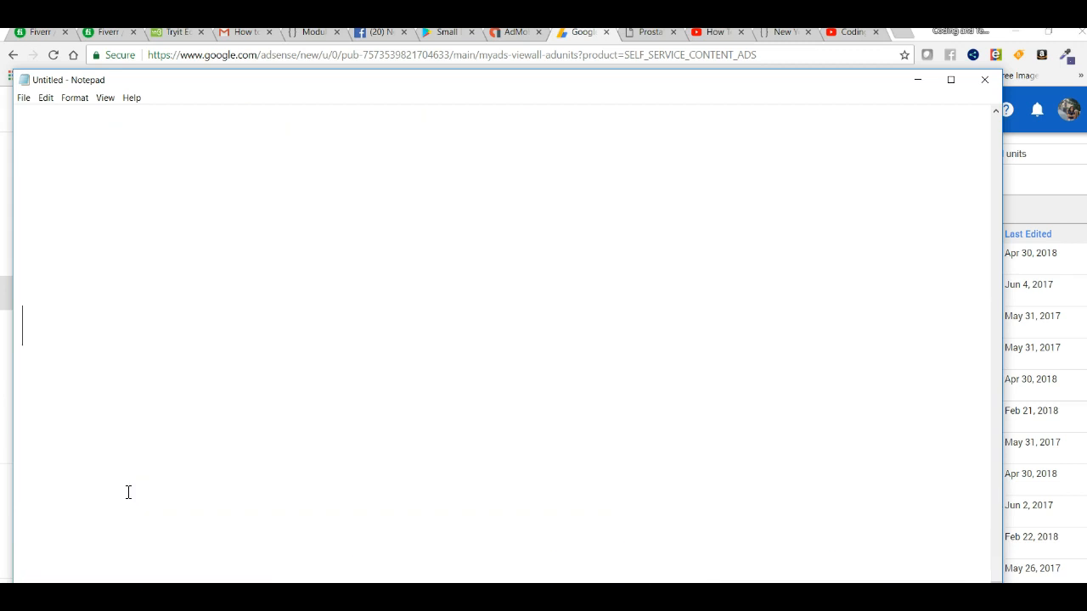
scroll(129, 492, "up", 4)
left_click(220, 314)
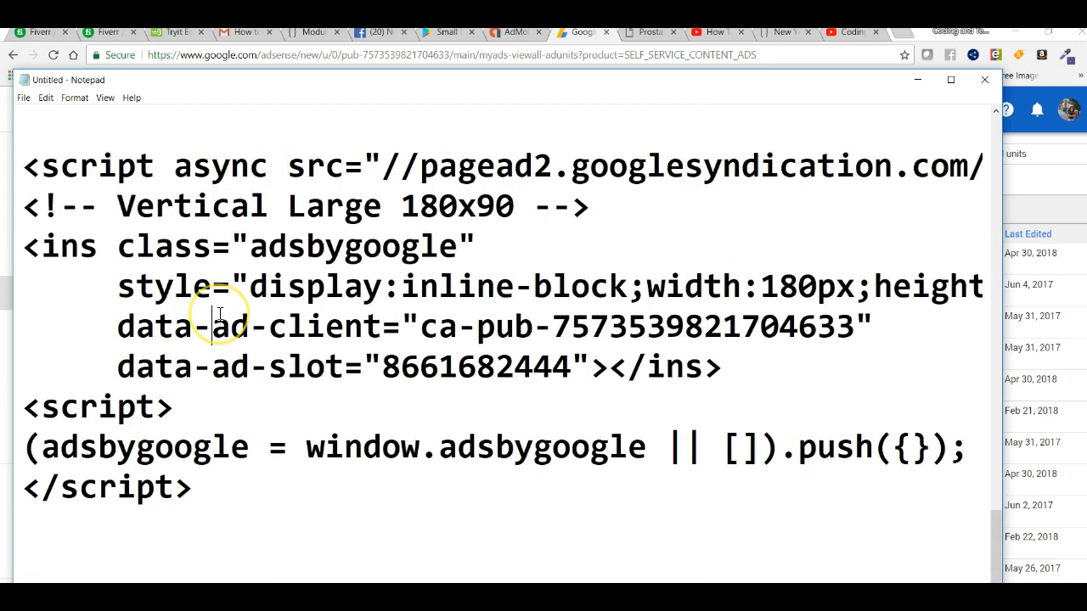
scroll(219, 314, "down", 4)
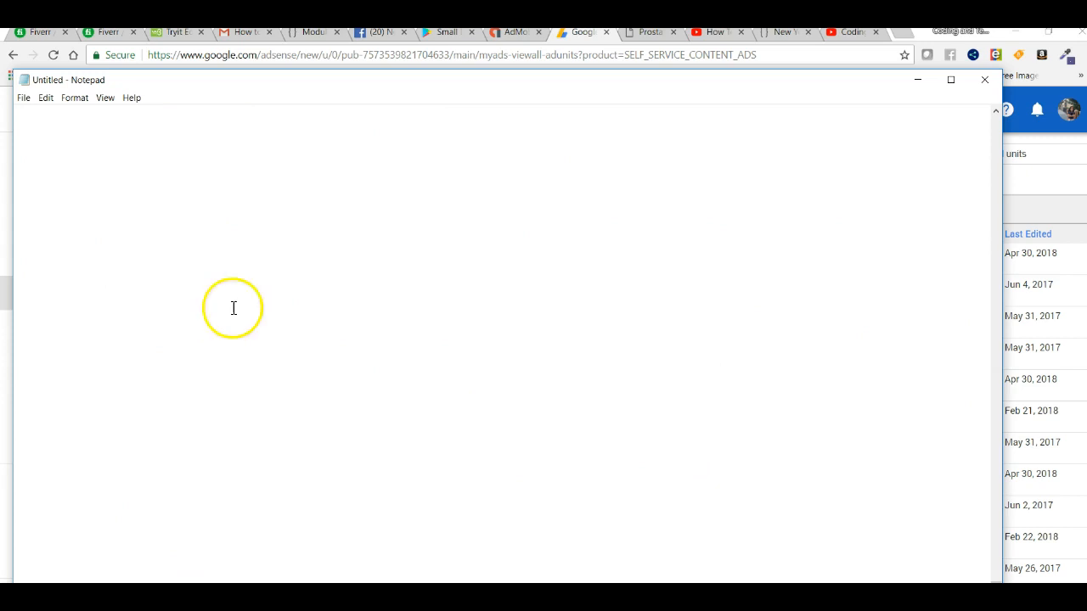
scroll(441, 259, "up", 5)
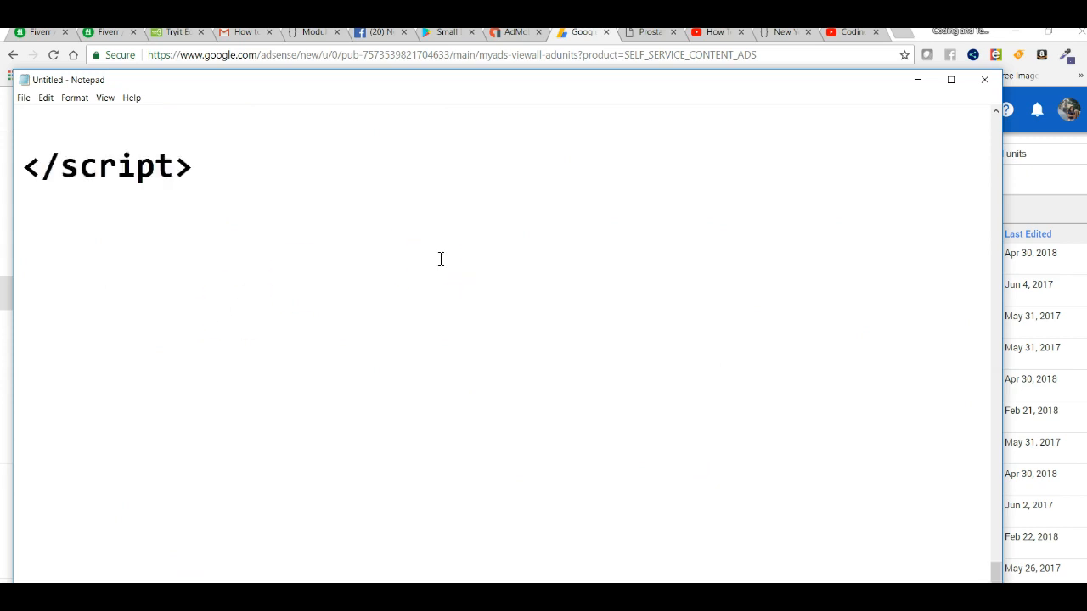
Maximize the Untitled document window and return to the "1) Responsive Code:" heading at the start of the document
scroll(441, 259, "up", 2)
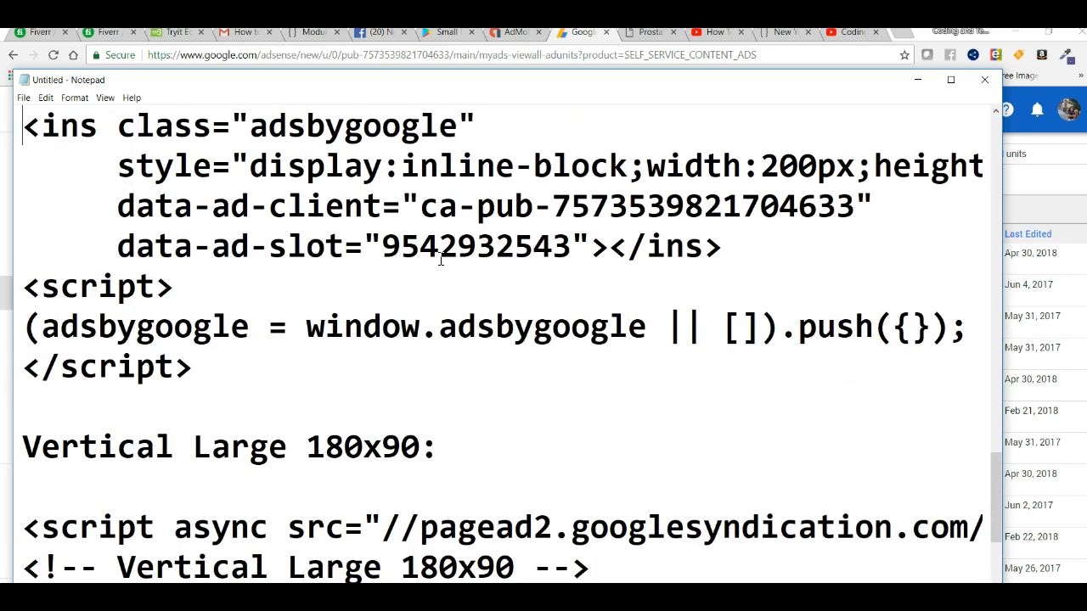
scroll(441, 259, "down", 5)
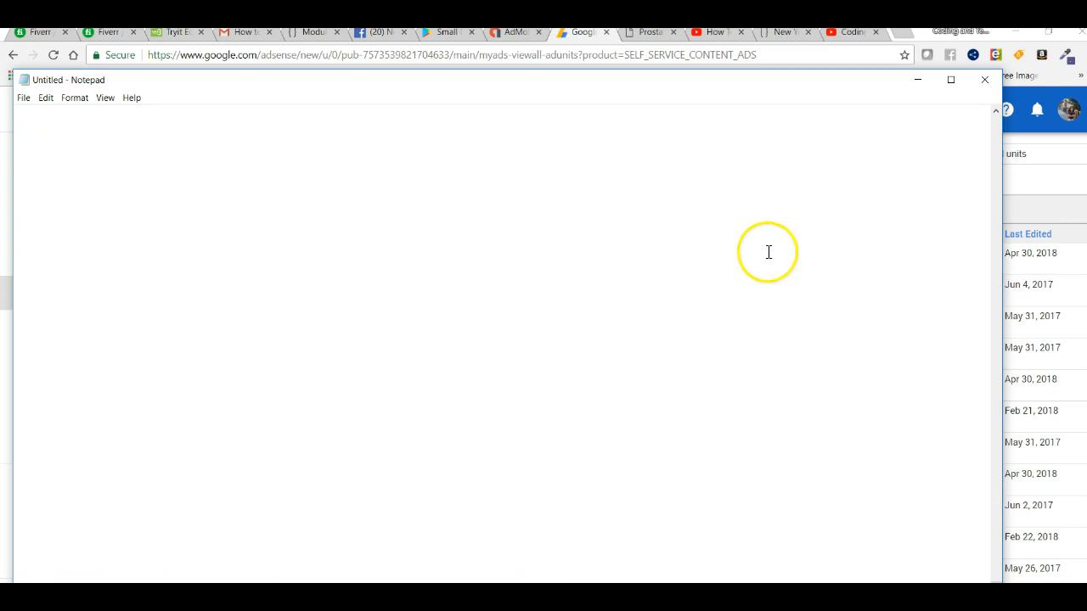
left_click(951, 79)
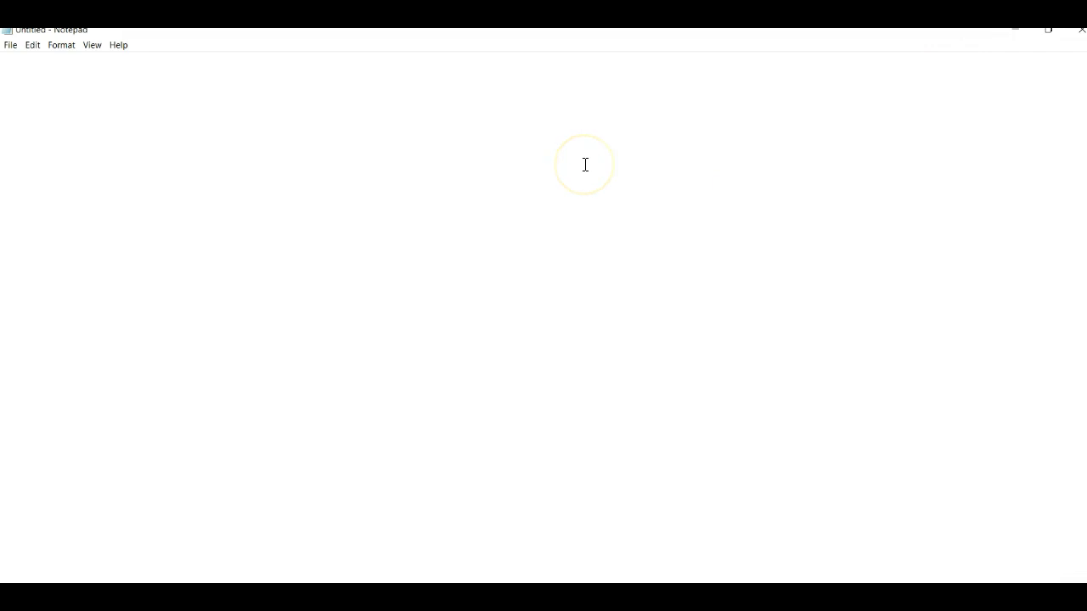
scroll(585, 164, "up", 12)
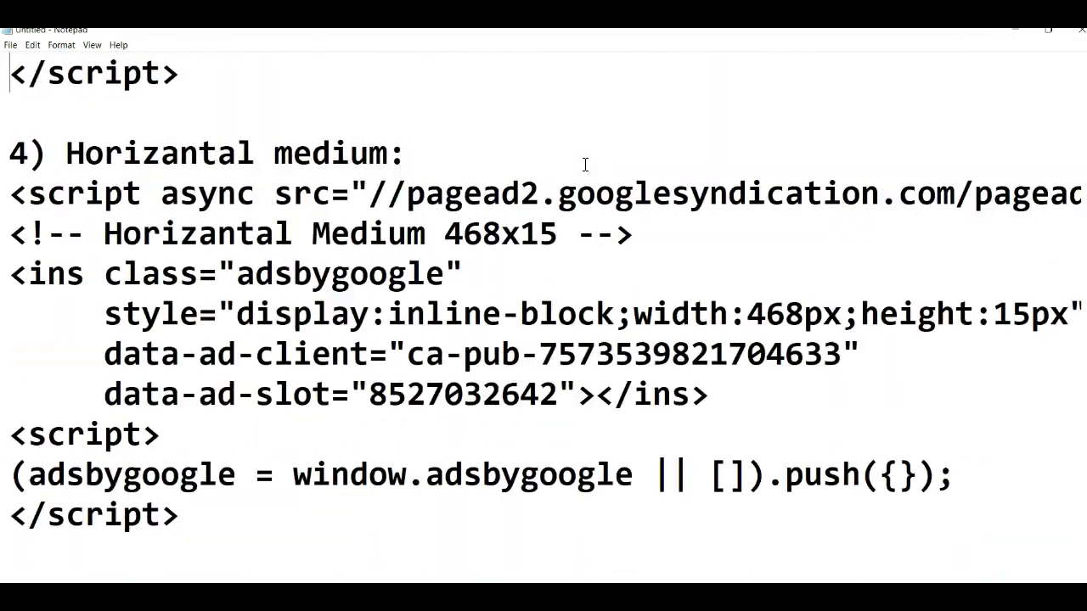
scroll(585, 164, "up", 6)
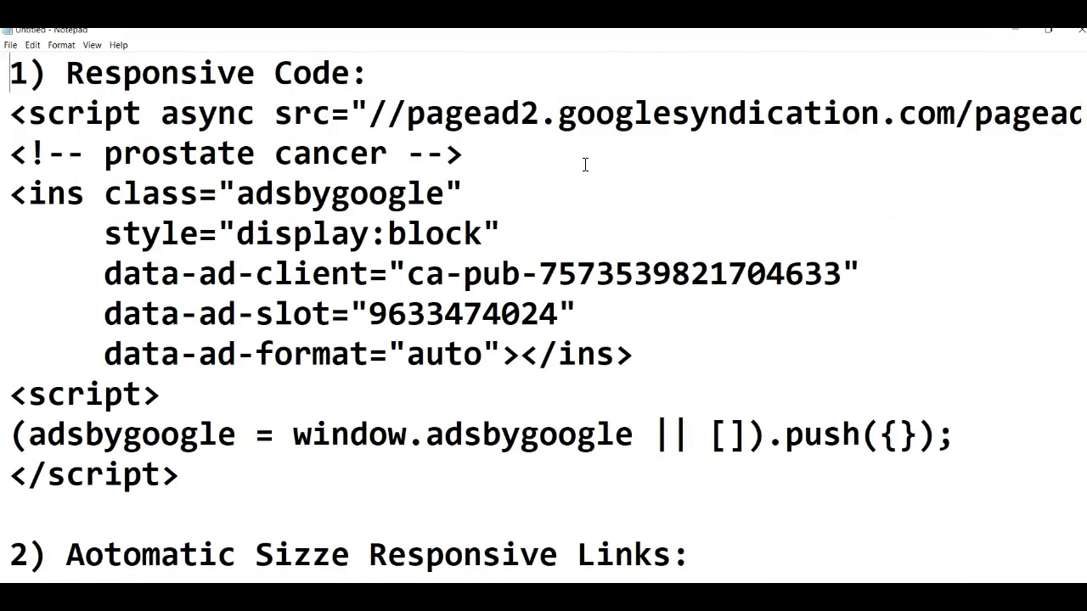
Select the text from the "1) Responsive Code:" heading down through the "5) Vertical x-large:" heading
key("shift+Down")
key("shift+Down")
key("shift+Down")
key("shift+Down")
key("shift+Down")
key("shift+Down")
key("shift+Down")
key("shift+Down")
key("shift+Down")
key("shift+Down")
key("shift+Down")
key("shift+Down")
key("shift+Down")
key("shift+Down")
key("shift+Down")
key("shift+Down")
key("shift+Down")
key("shift+Down")
key("shift+Down")
key("shift+Down")
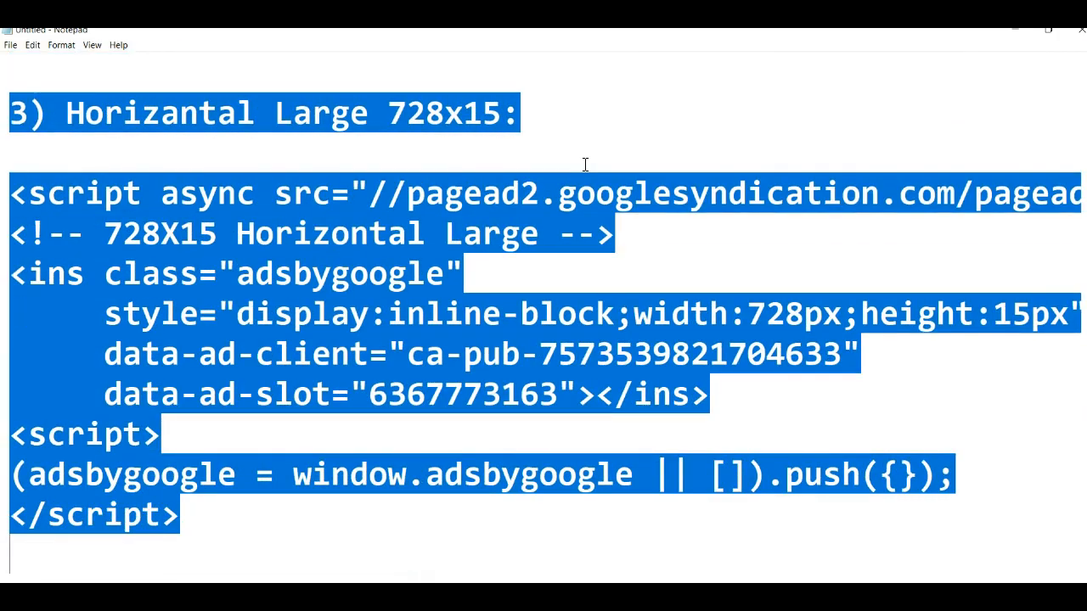
key("shift+Down")
key("shift+Down")
key("shift+Down")
key("shift+Down")
key("shift+Down")
key("shift+Down")
key("shift+Down")
key("shift+Down")
key("shift+Down")
key("shift+Down")
key("shift+Down")
key("shift+Down")
key("shift+Down")
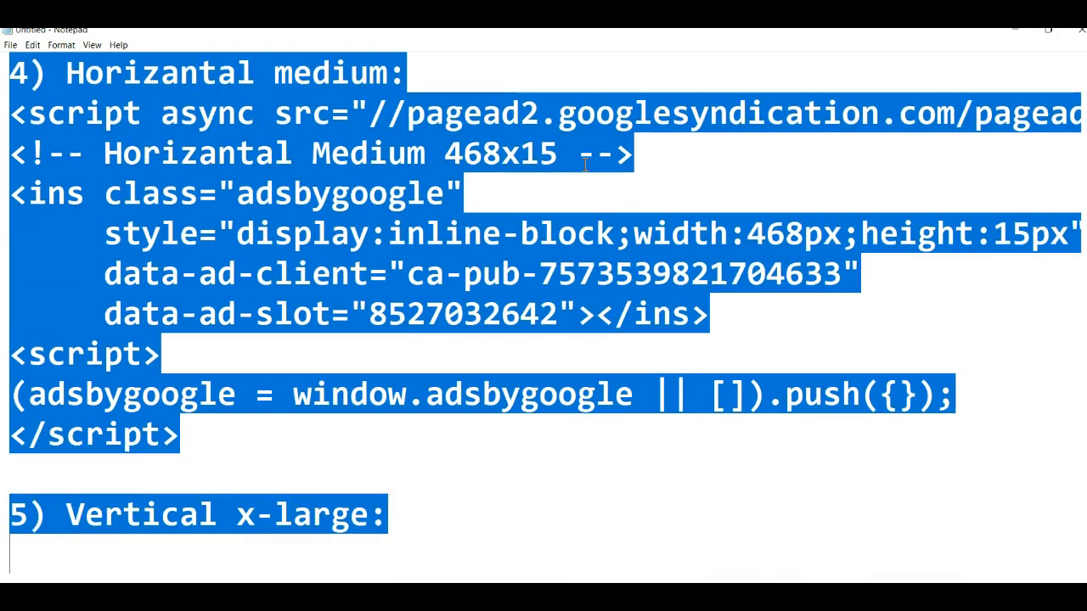